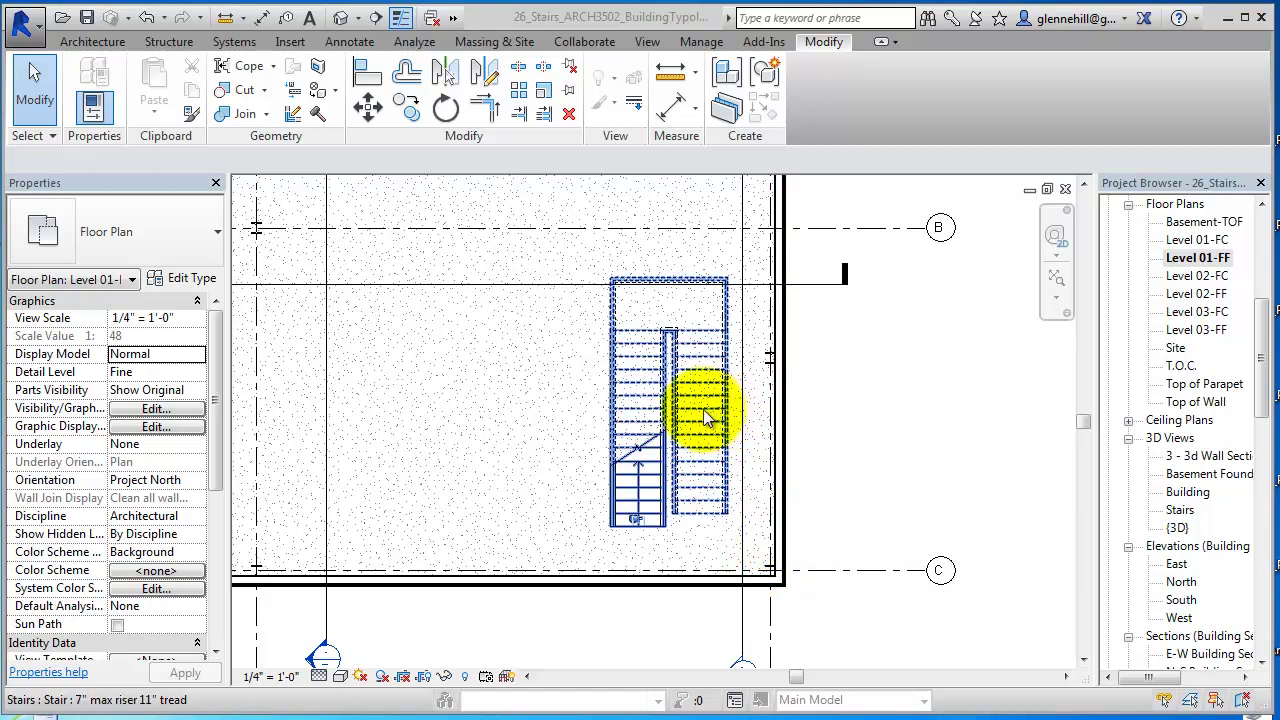
- Select the stair, start the architectural Wall tool, and save the project at the reminder
{"action": "left_click", "coordinate": [705, 418]}
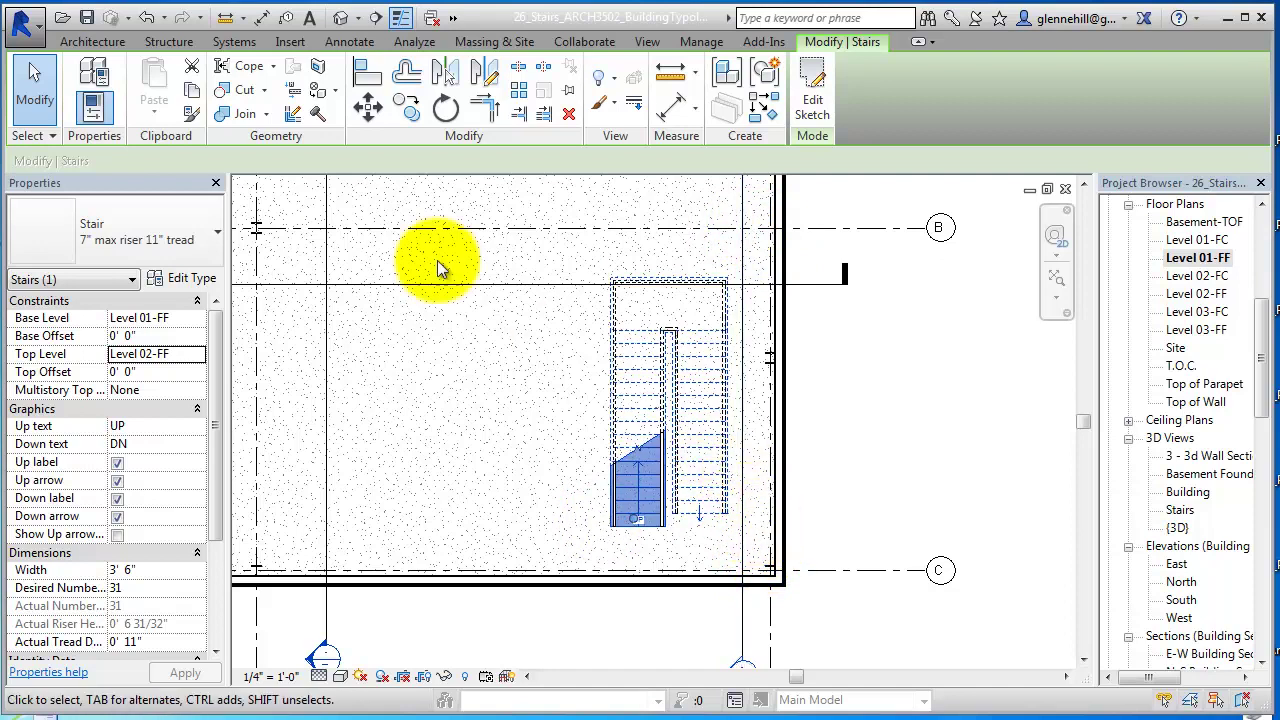
{"action": "left_click", "coordinate": [77, 41]}
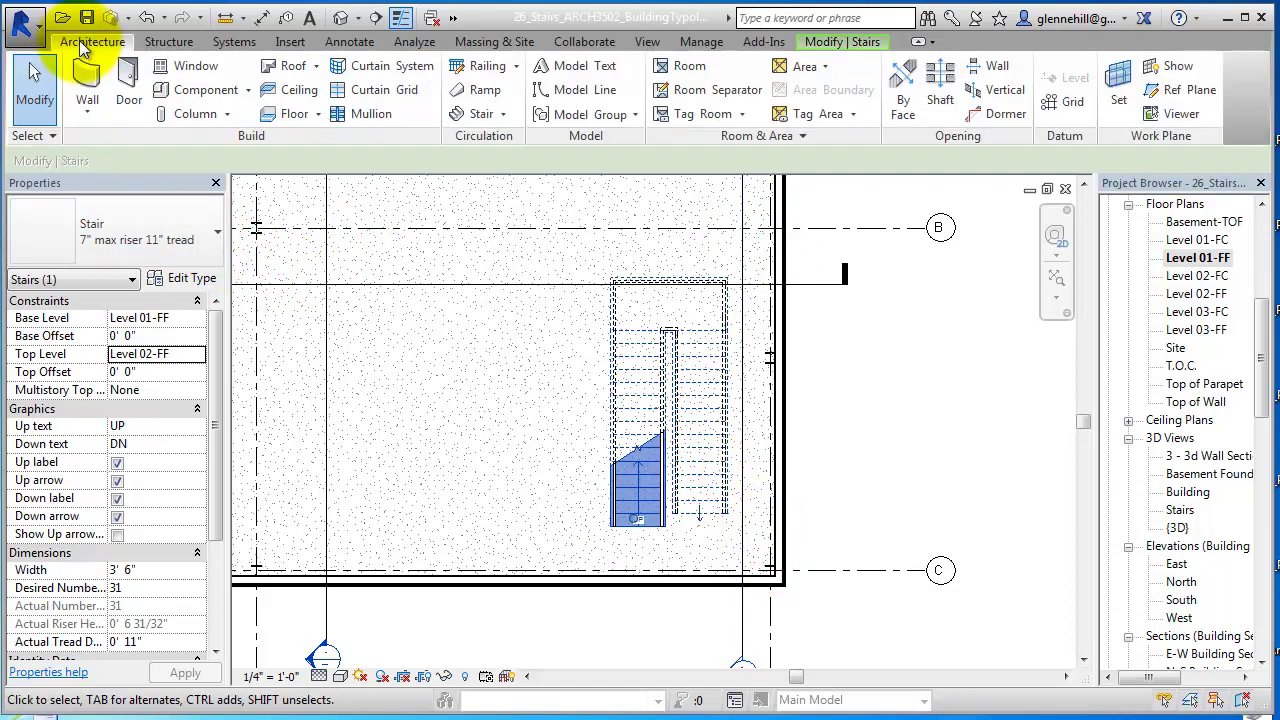
{"action": "left_click", "coordinate": [88, 108]}
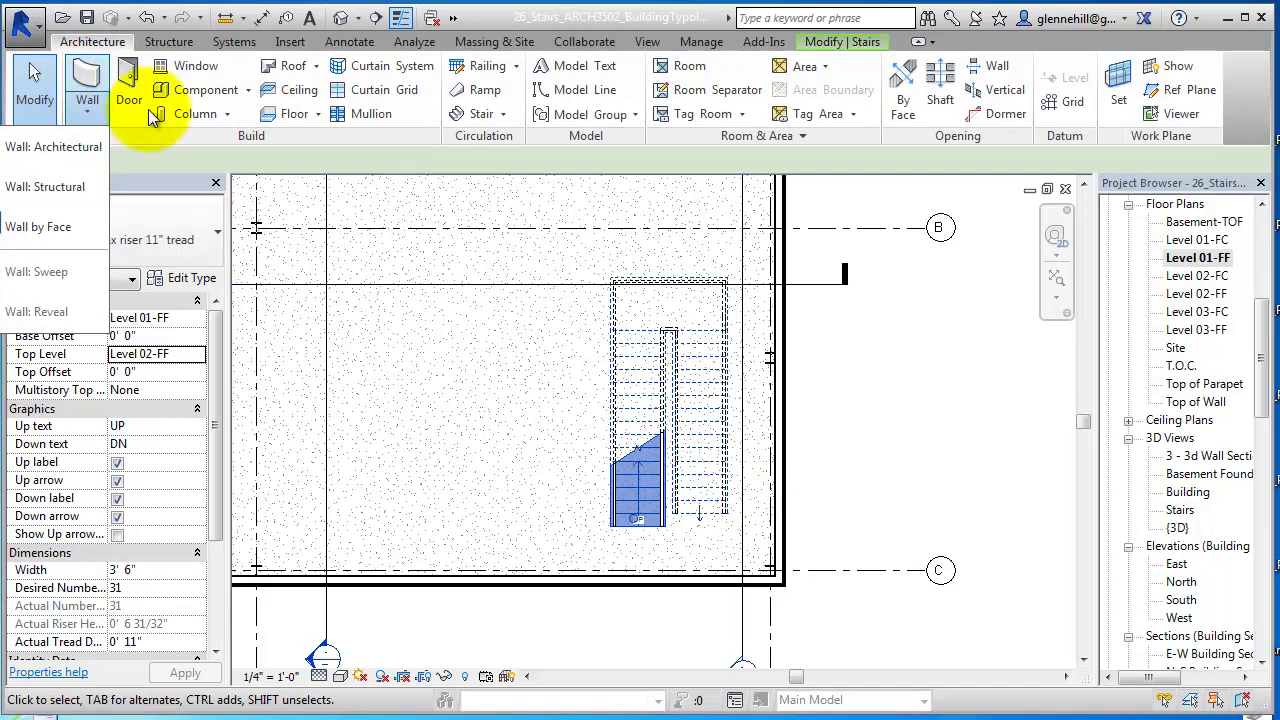
{"action": "left_click", "coordinate": [68, 150]}
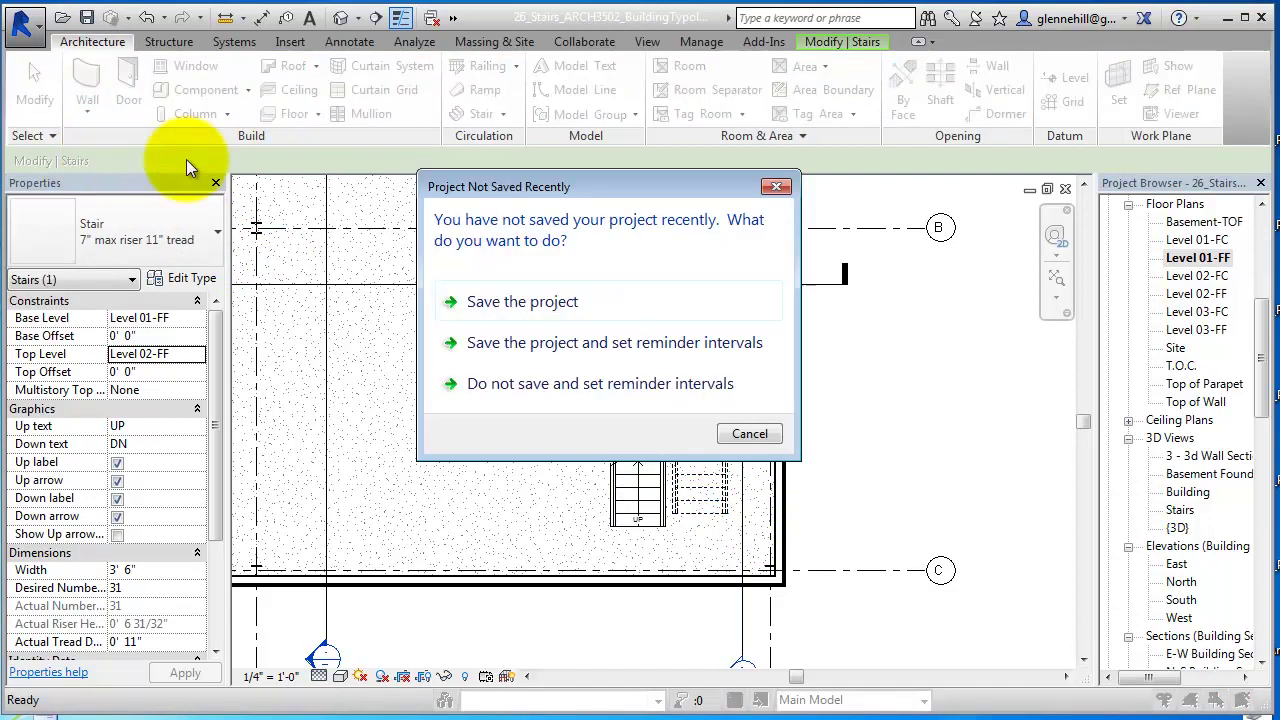
{"action": "left_click", "coordinate": [532, 304]}
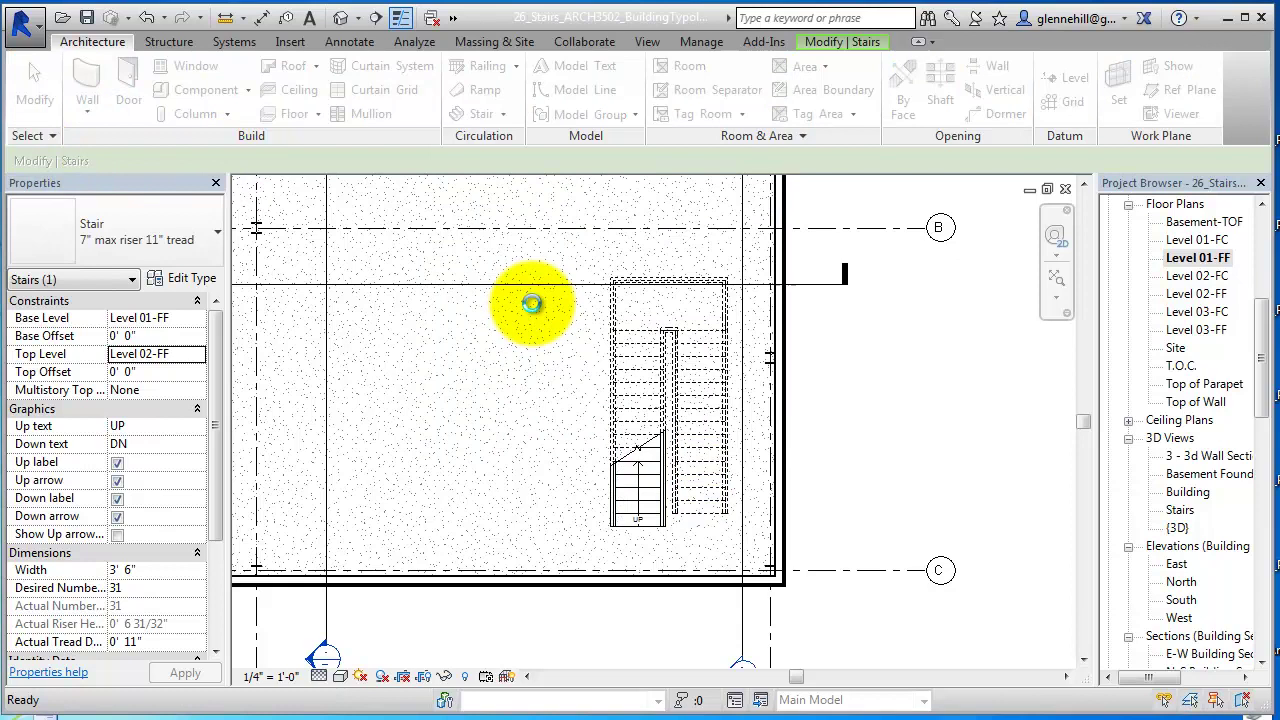
- Restart Wall: Architectural and pick the Interior - 6 1/8" Partition (2-hr) type
{"action": "left_click", "coordinate": [85, 41]}
{"action": "left_click", "coordinate": [88, 110]}
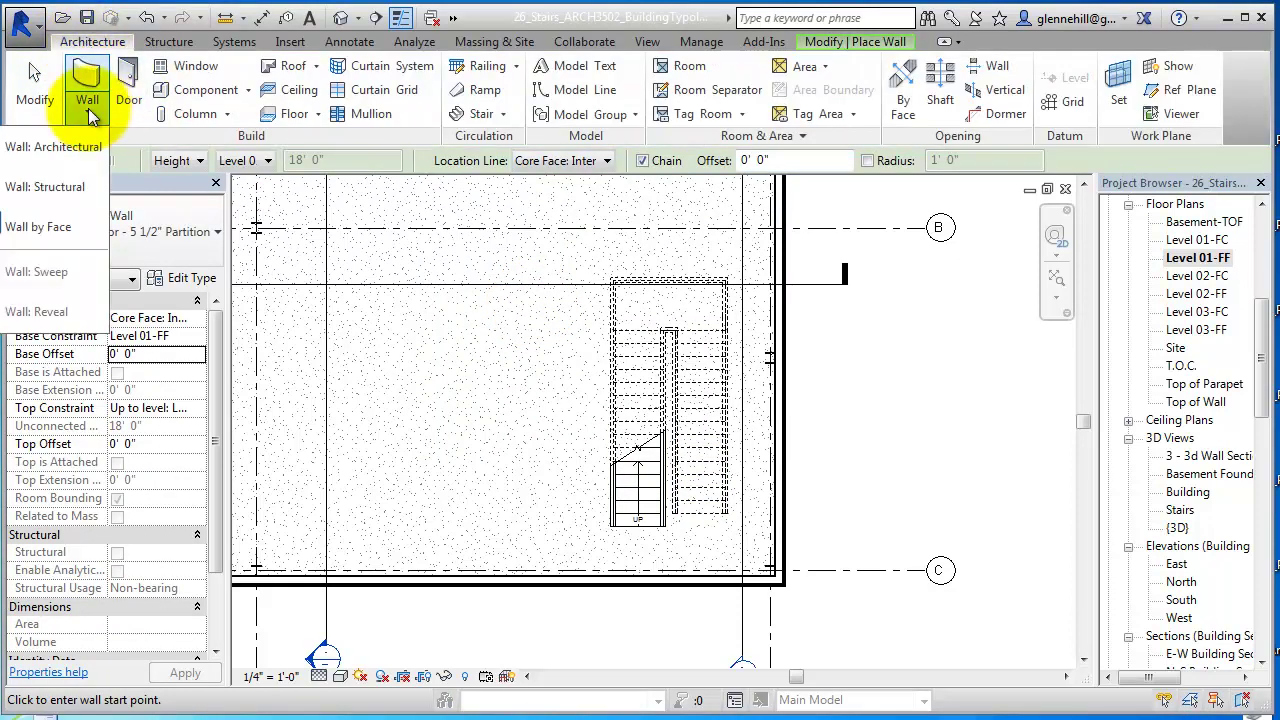
{"action": "left_click", "coordinate": [61, 157]}
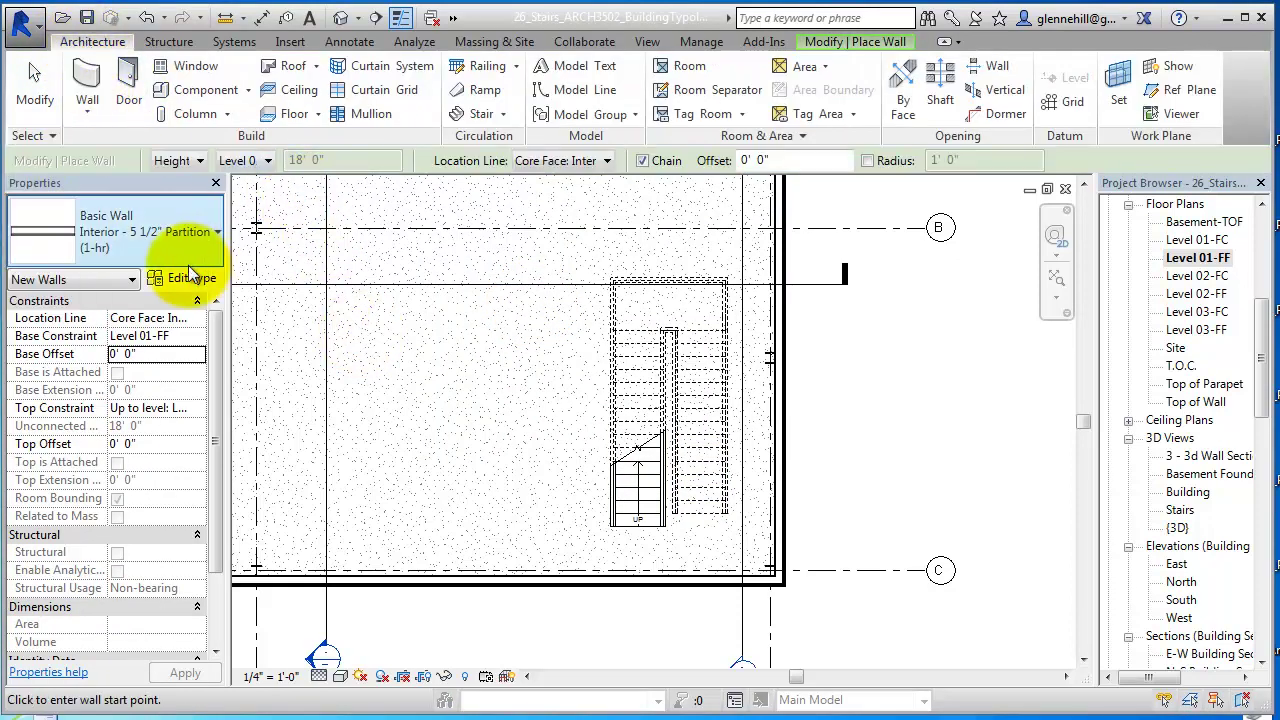
{"action": "left_click", "coordinate": [216, 239]}
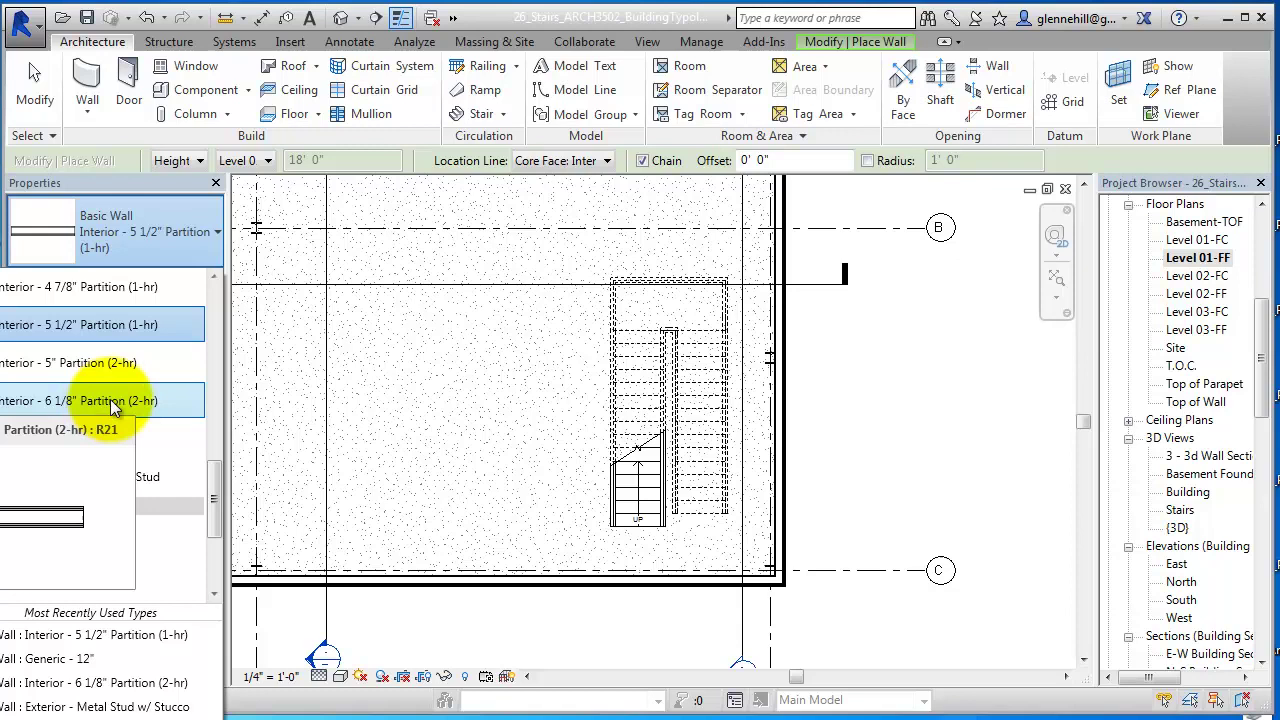
{"action": "left_click", "coordinate": [111, 401]}
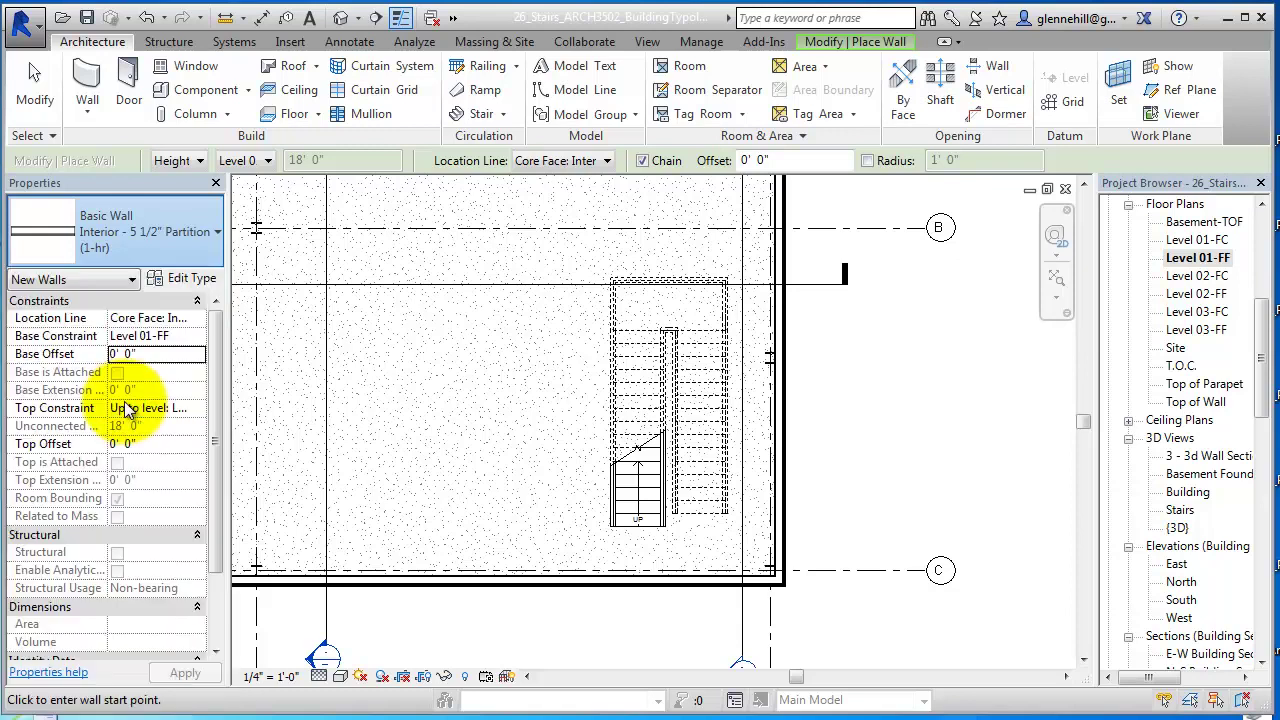
- Review the 2-hr partition's layer structure, then duplicate it as '...(2-hr) one-side'
{"action": "left_click", "coordinate": [183, 278]}
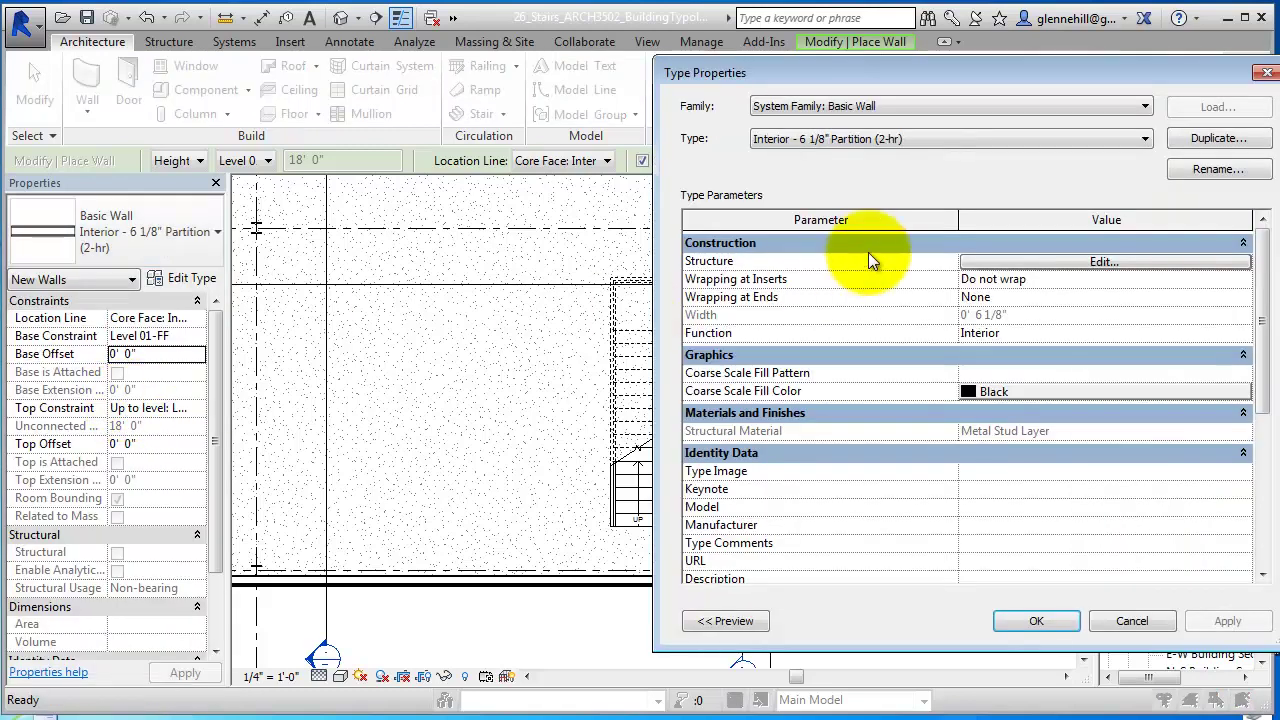
{"action": "left_click", "coordinate": [1116, 263]}
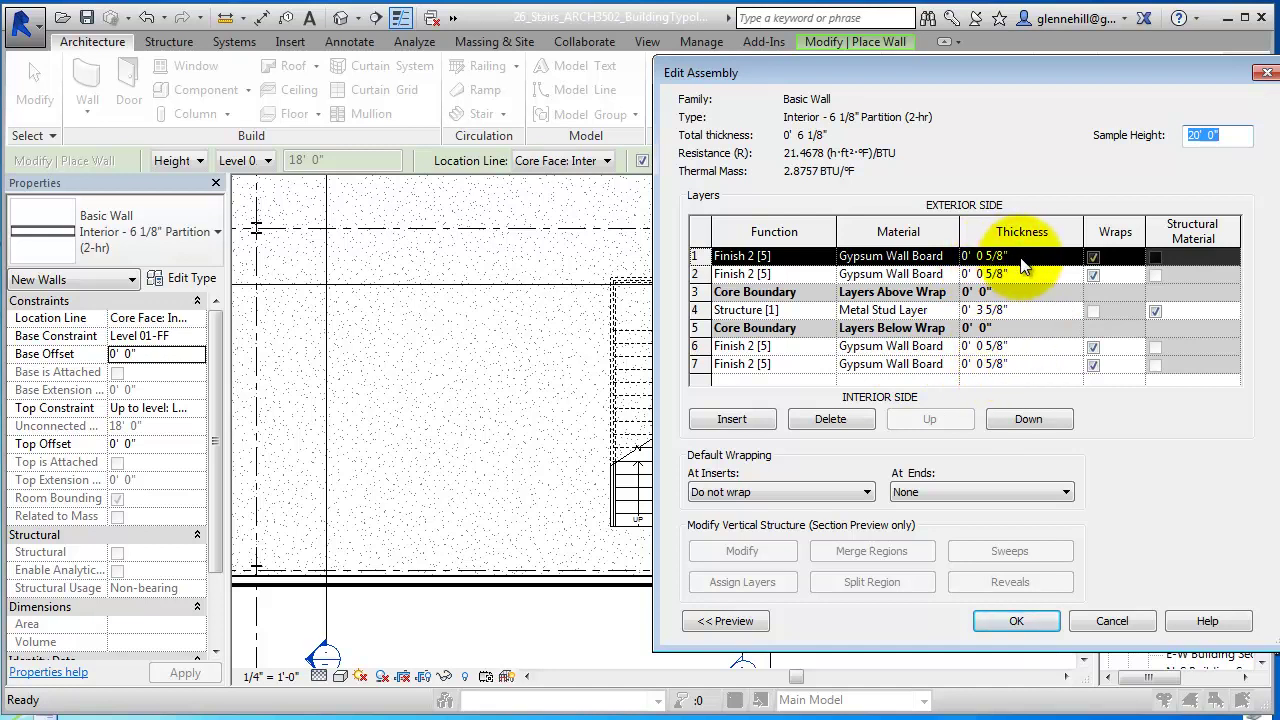
{"action": "left_click", "coordinate": [1016, 624]}
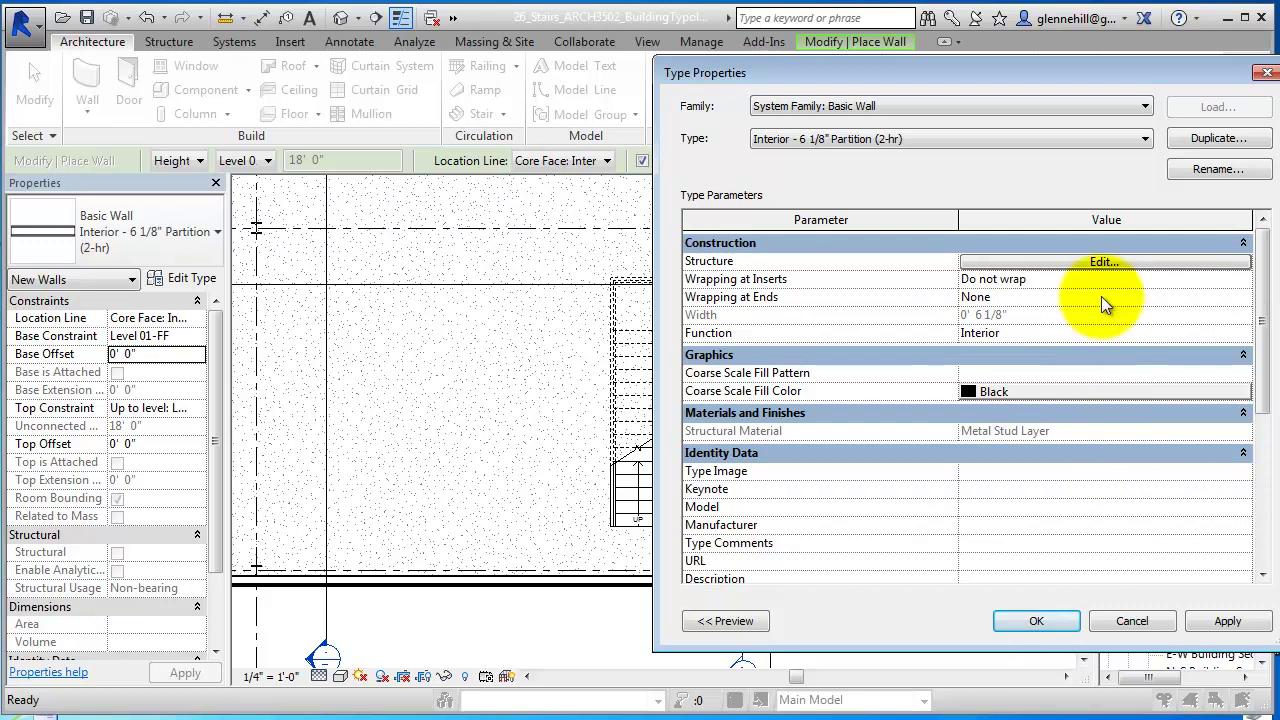
{"action": "left_click", "coordinate": [1209, 140]}
{"action": "key", "text": "BackSpace"}
{"action": "type", "text": "one"}
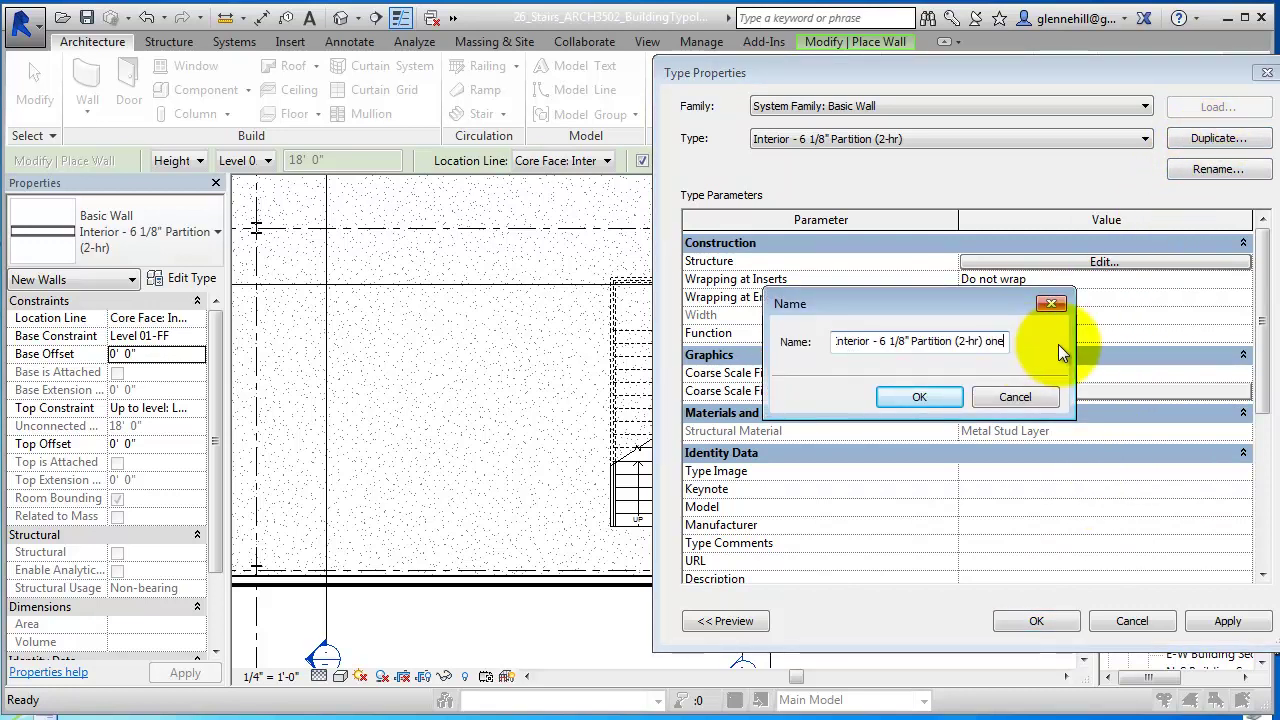
{"action": "type", "text": "-side"}
{"action": "key", "text": "Return"}
- Close Type Properties and reselect the Interior - 6 1/8" Partition (2-hr) one-side type
{"action": "left_click", "coordinate": [1036, 621]}
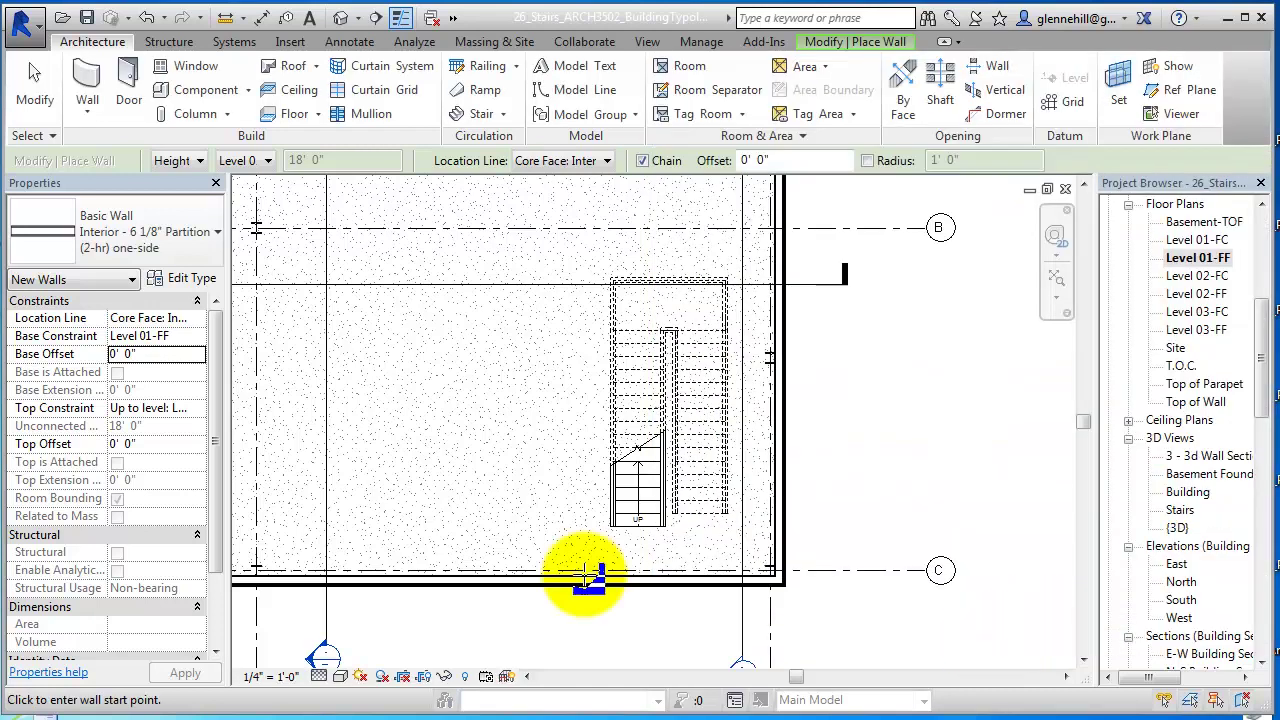
{"action": "left_click", "coordinate": [202, 252]}
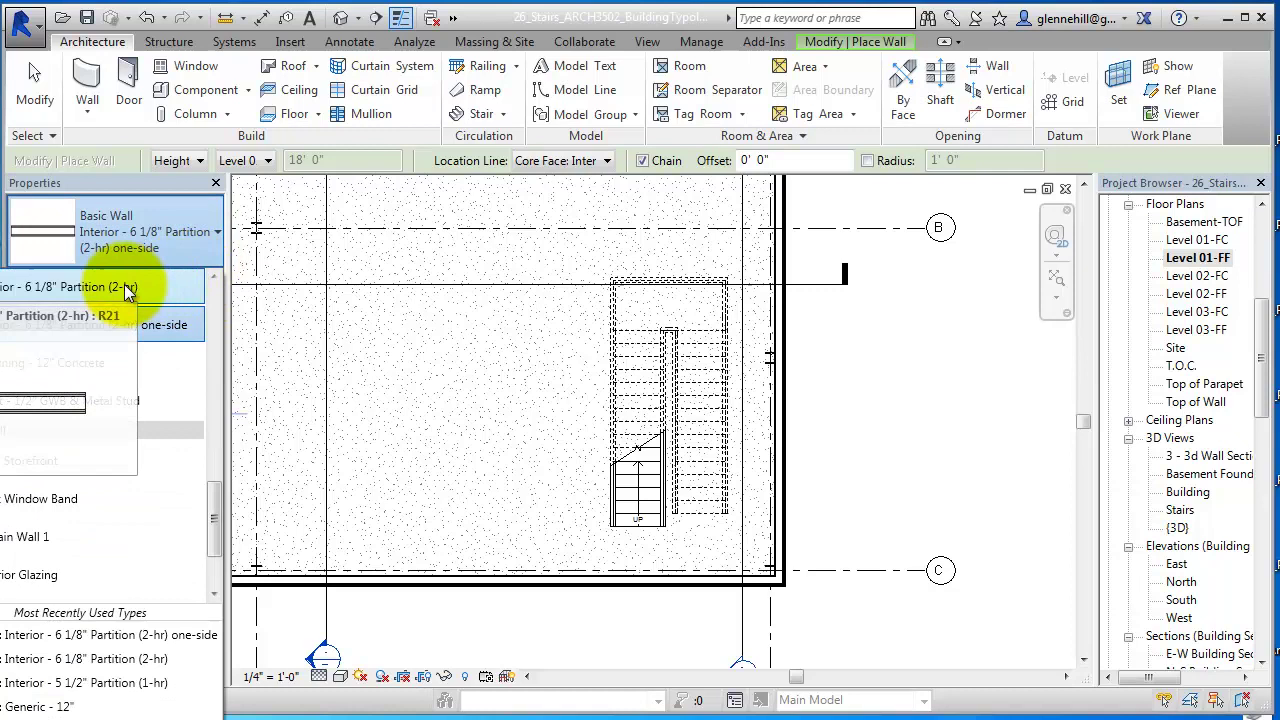
{"action": "left_click", "coordinate": [124, 284]}
{"action": "left_click", "coordinate": [157, 229]}
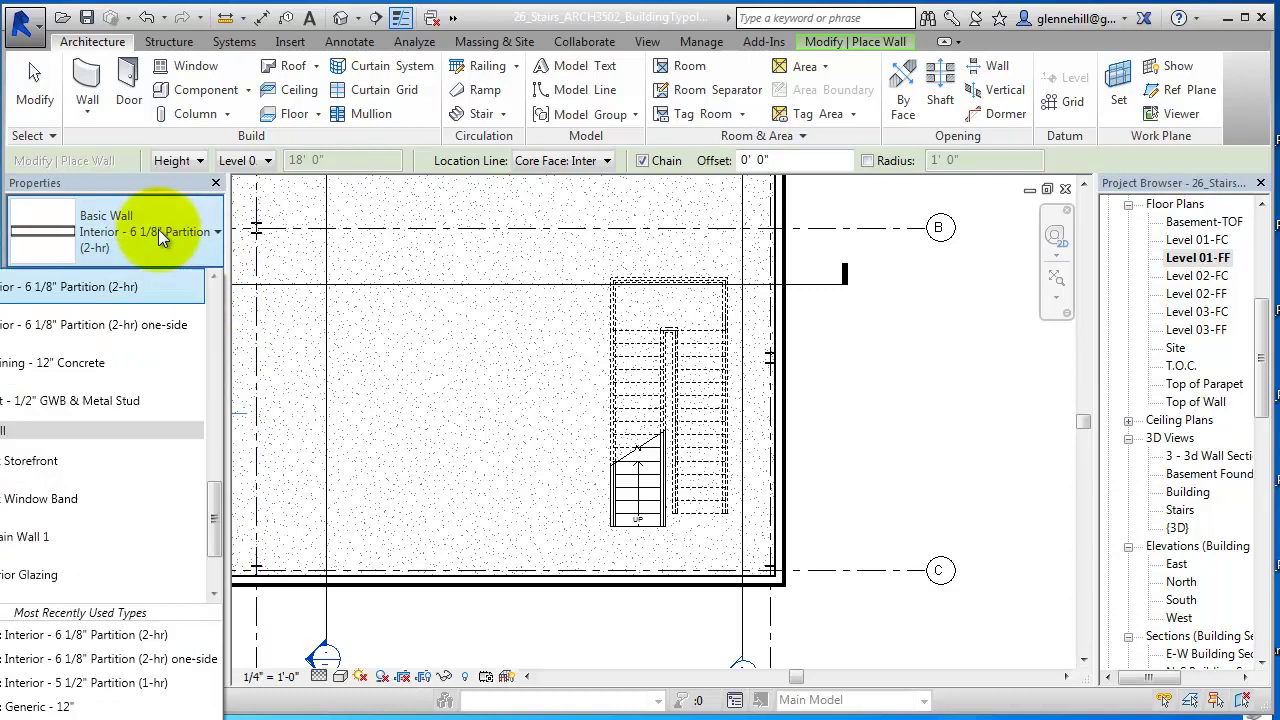
{"action": "left_click", "coordinate": [150, 325]}
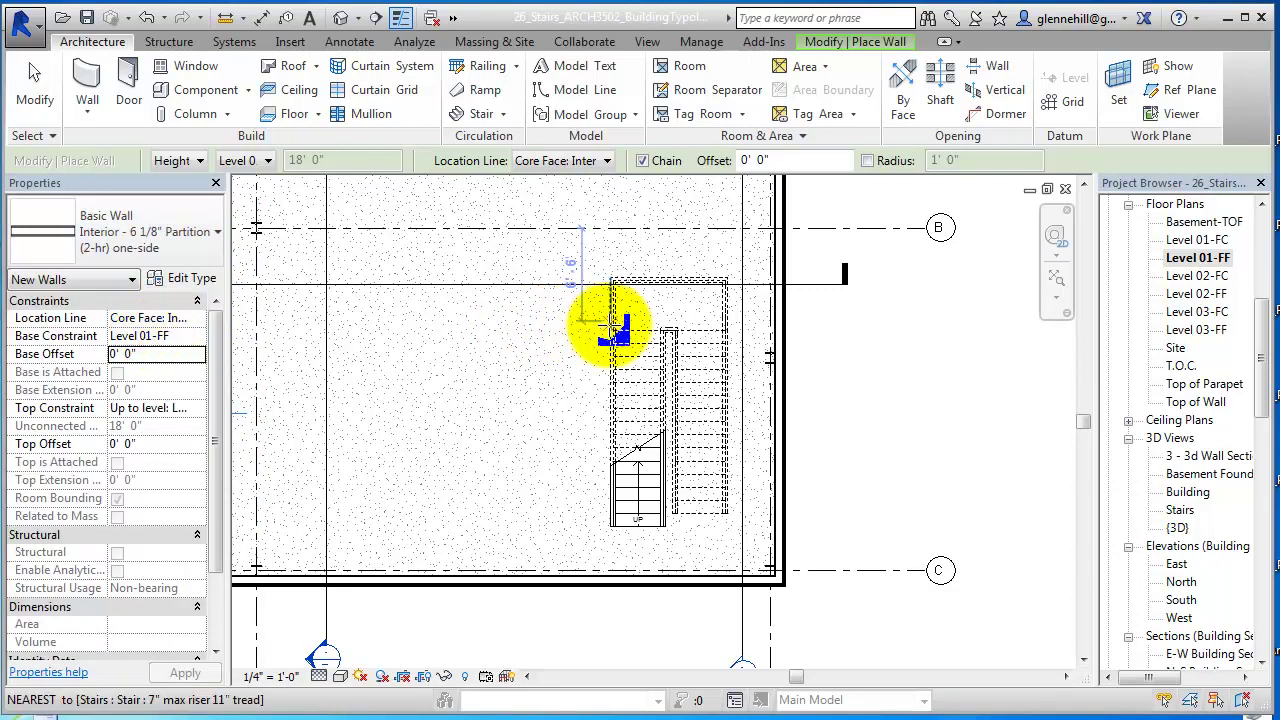
- Delete both interior-side gypsum board layers from the one-side type, leaving it 4 7/8" thick
{"action": "left_click", "coordinate": [172, 278]}
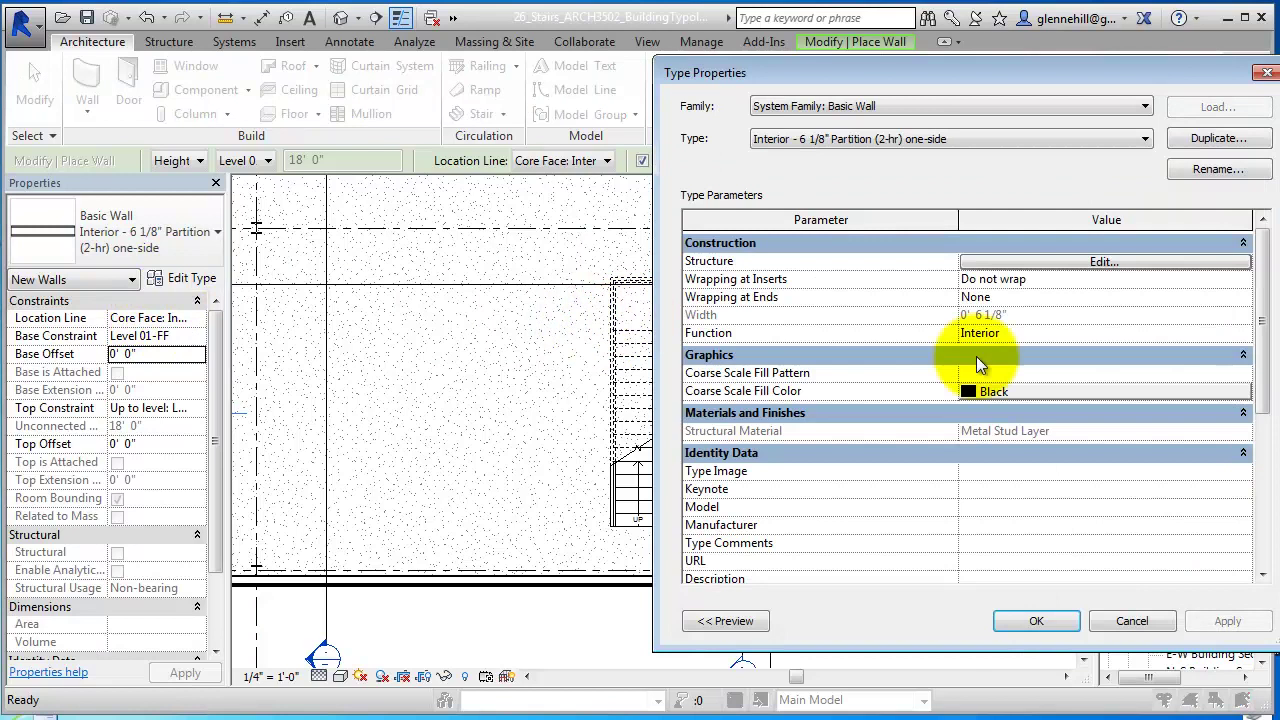
{"action": "left_click", "coordinate": [1064, 261]}
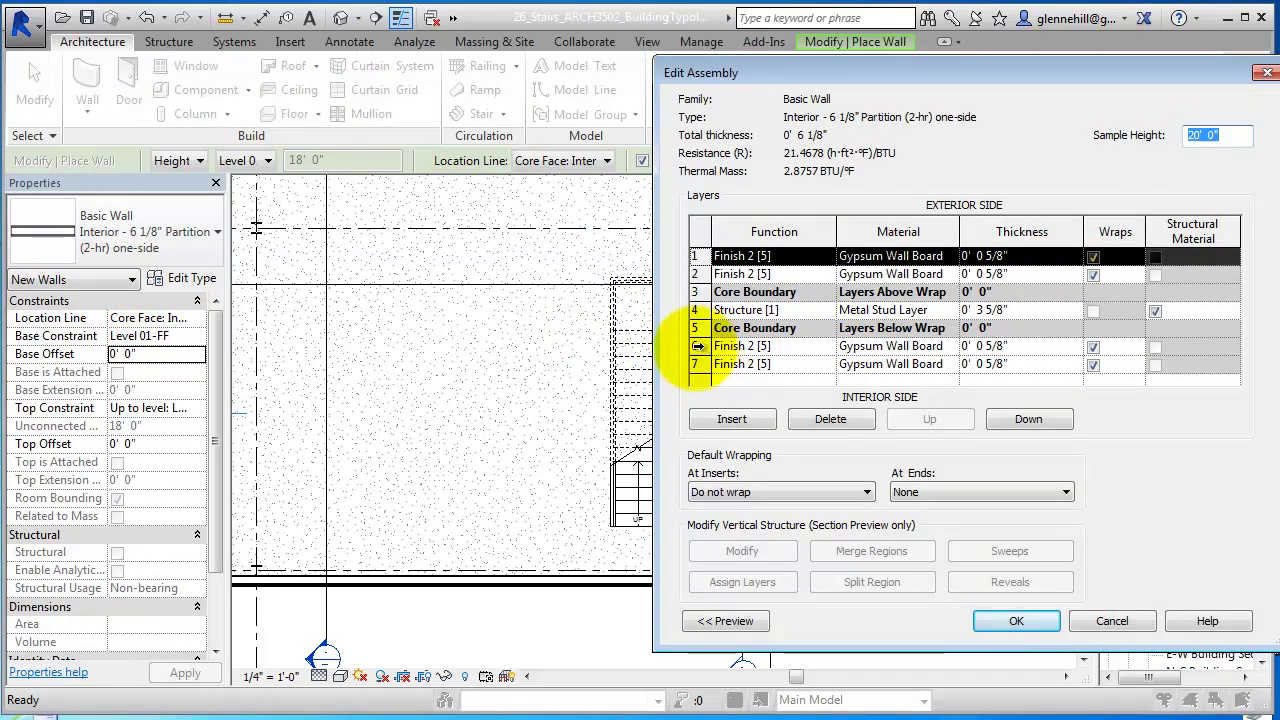
{"action": "left_click", "coordinate": [697, 364]}
{"action": "left_click", "coordinate": [831, 420]}
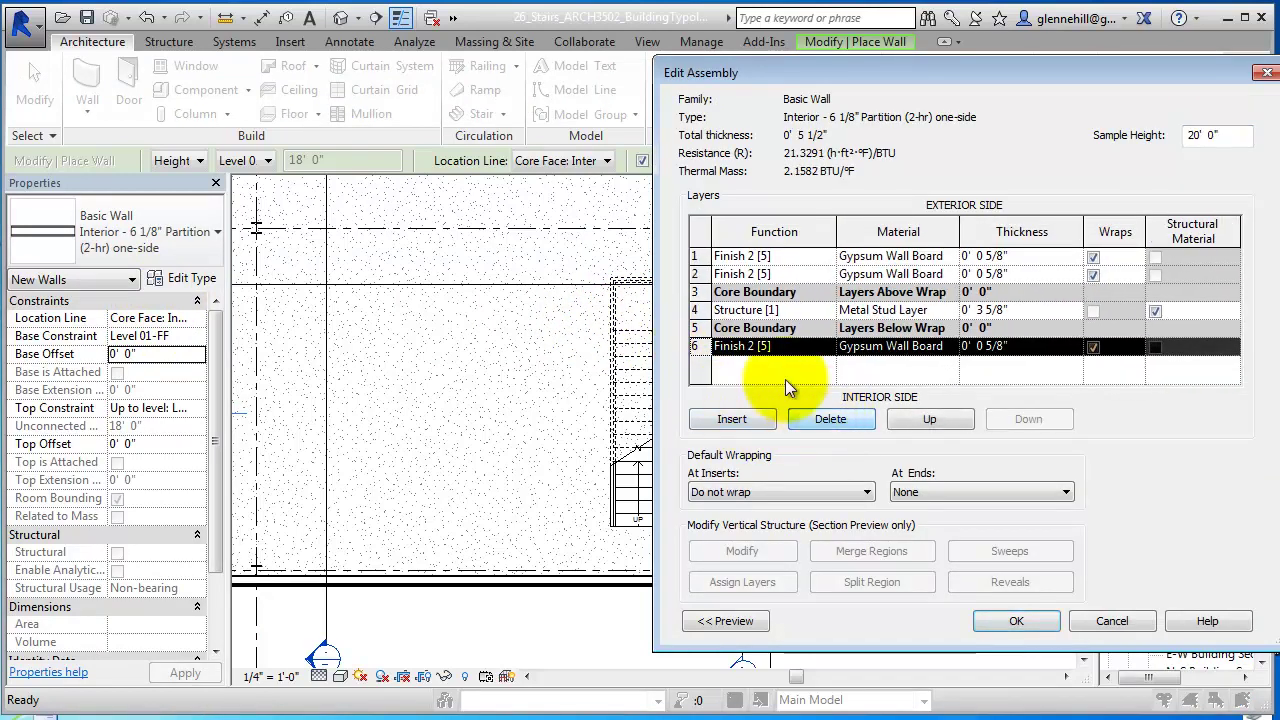
{"action": "left_click", "coordinate": [838, 421]}
{"action": "left_click", "coordinate": [1028, 621]}
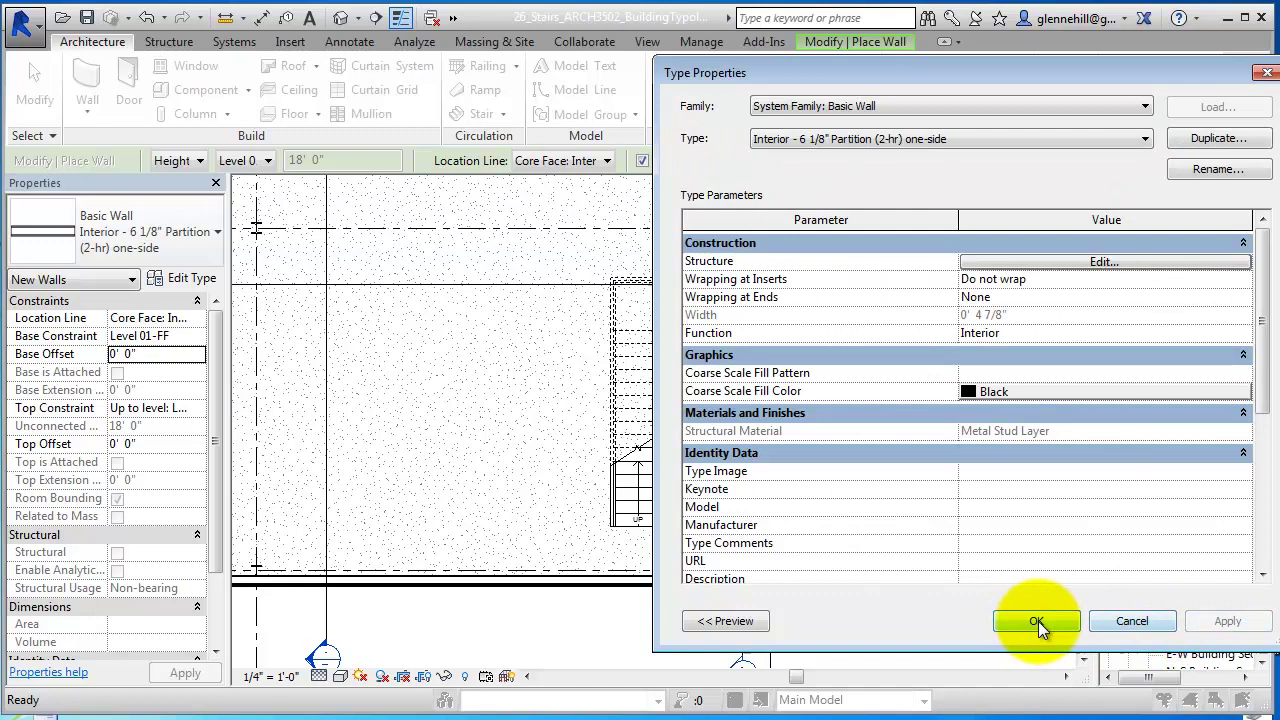
{"action": "left_click", "coordinate": [1038, 621]}
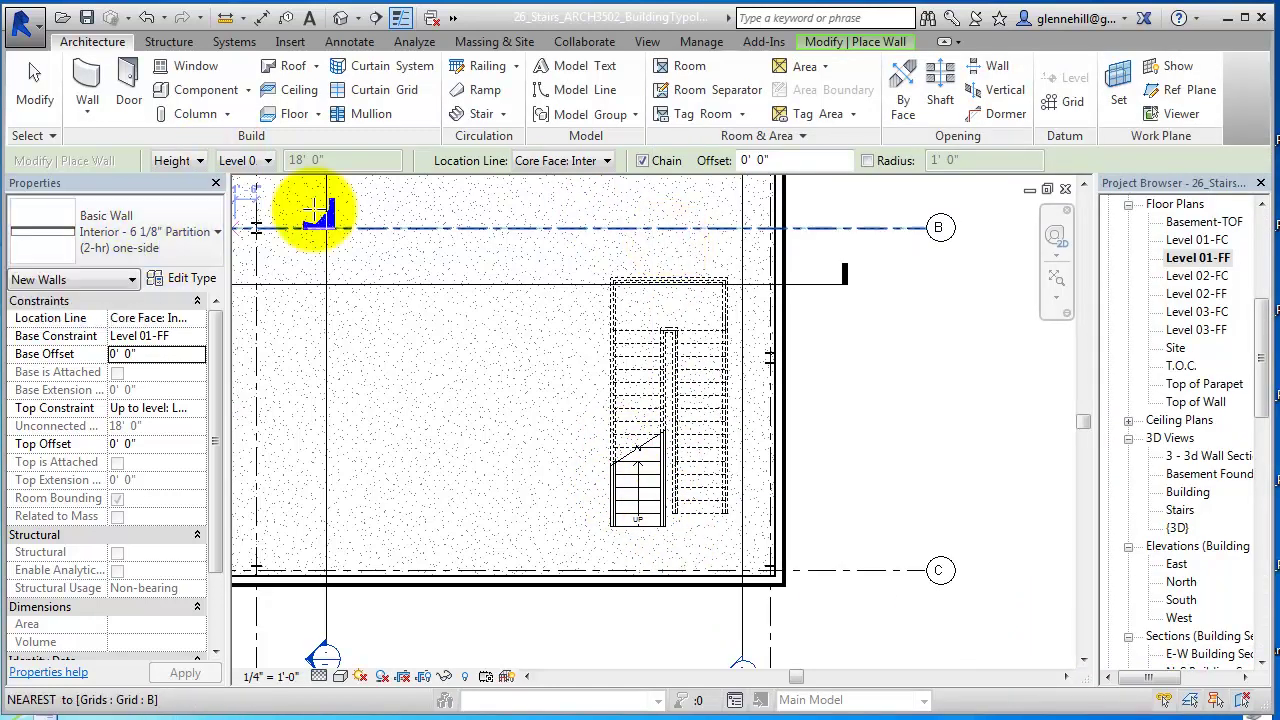
- Set the wall's location line to Core Face: Interior
{"action": "left_click", "coordinate": [607, 162]}
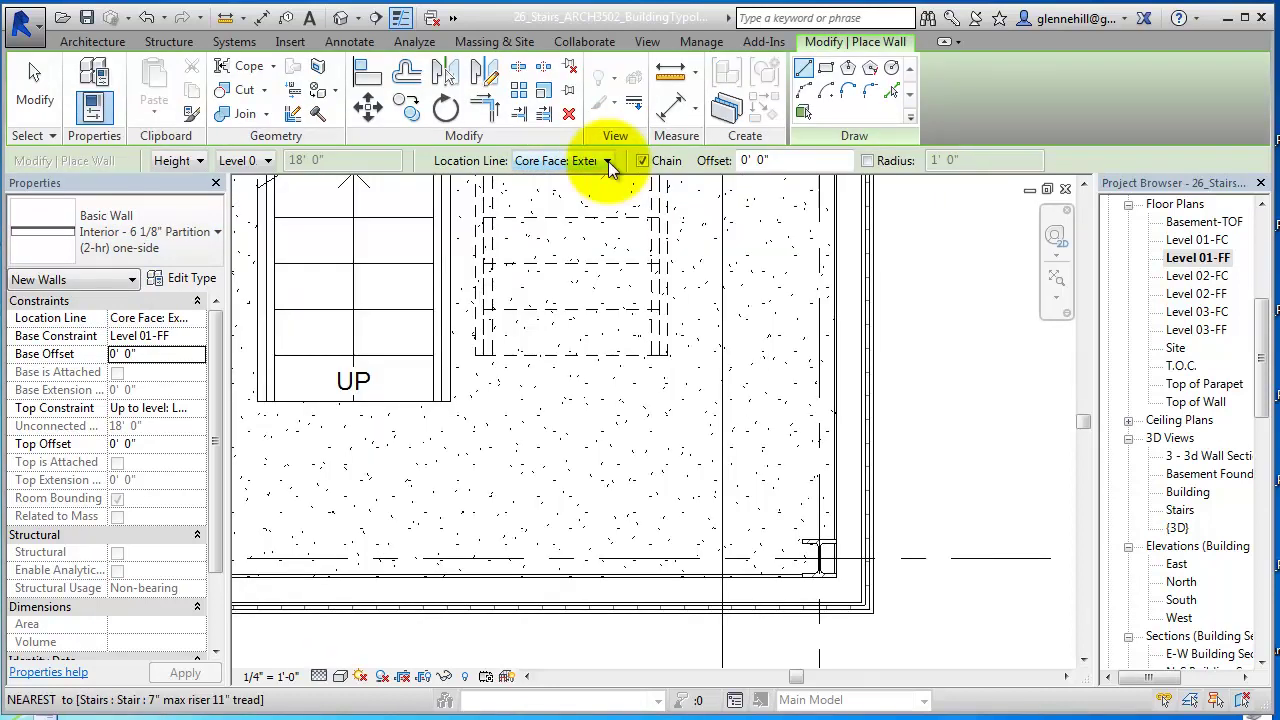
{"action": "left_click", "coordinate": [608, 161]}
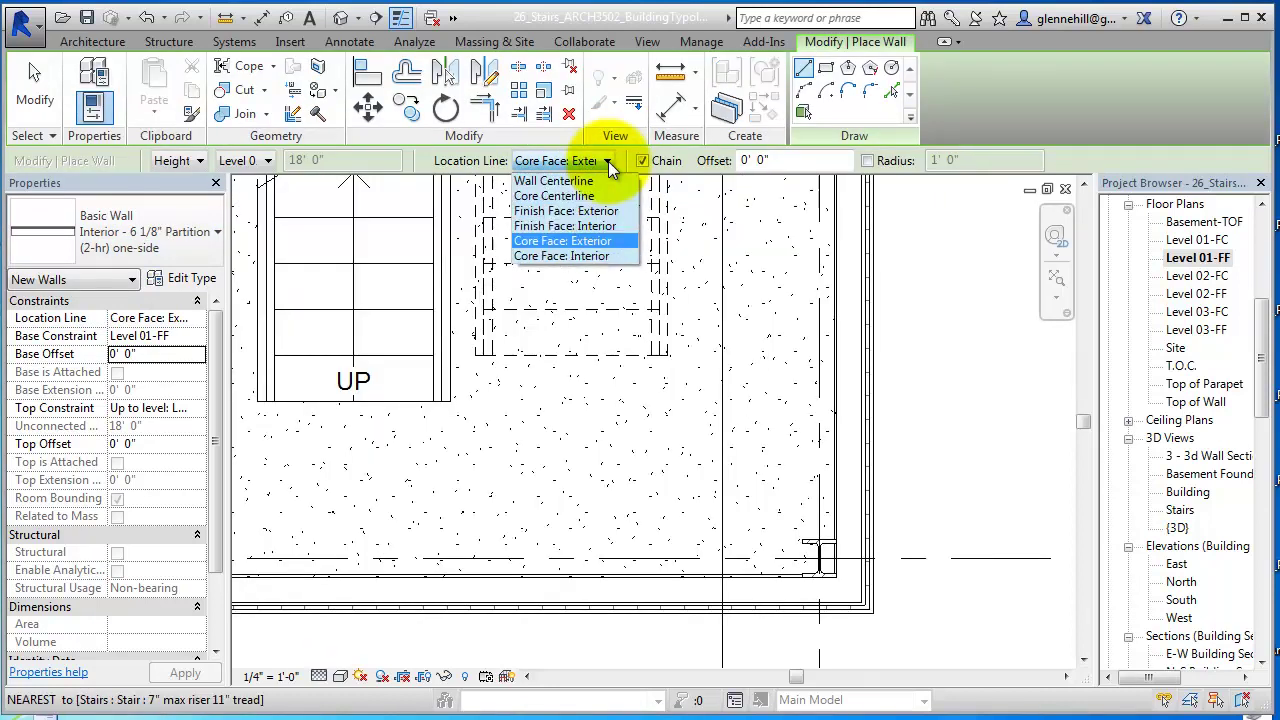
{"action": "left_click", "coordinate": [590, 256]}
- Draw the wall from the column corner at grid C up to grid B beside the stair
{"action": "scroll", "coordinate": [777, 575], "scroll_direction": "up", "scroll_amount": 3}
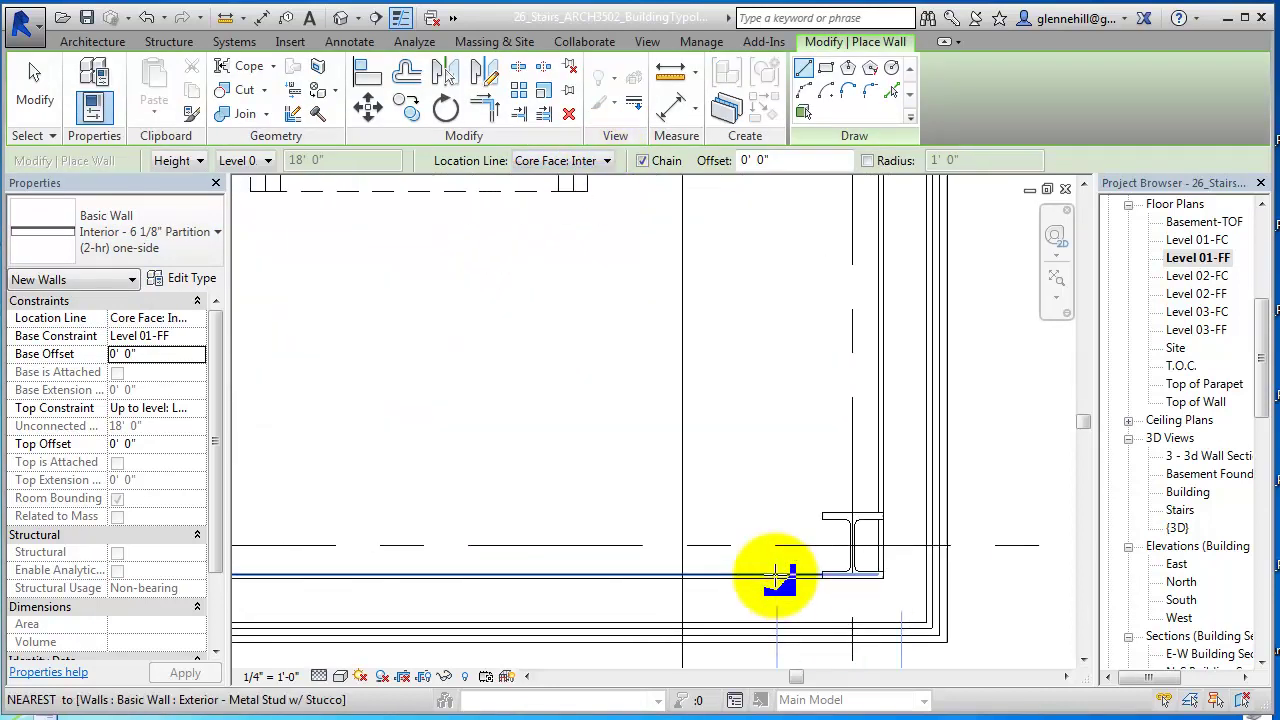
{"action": "left_click", "coordinate": [830, 570]}
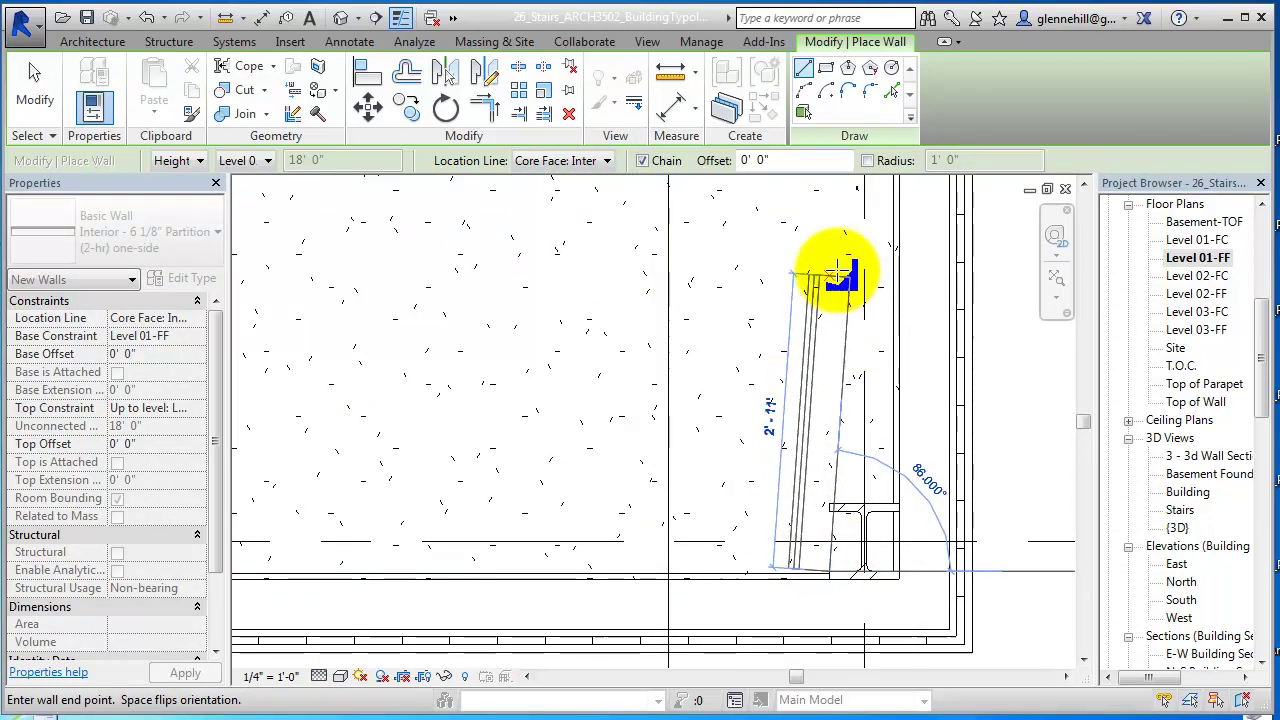
{"action": "middle_click_drag", "start_coordinate": [834, 246], "coordinate": [826, 600]}
{"action": "scroll", "coordinate": [808, 257], "scroll_direction": "down", "scroll_amount": 4}
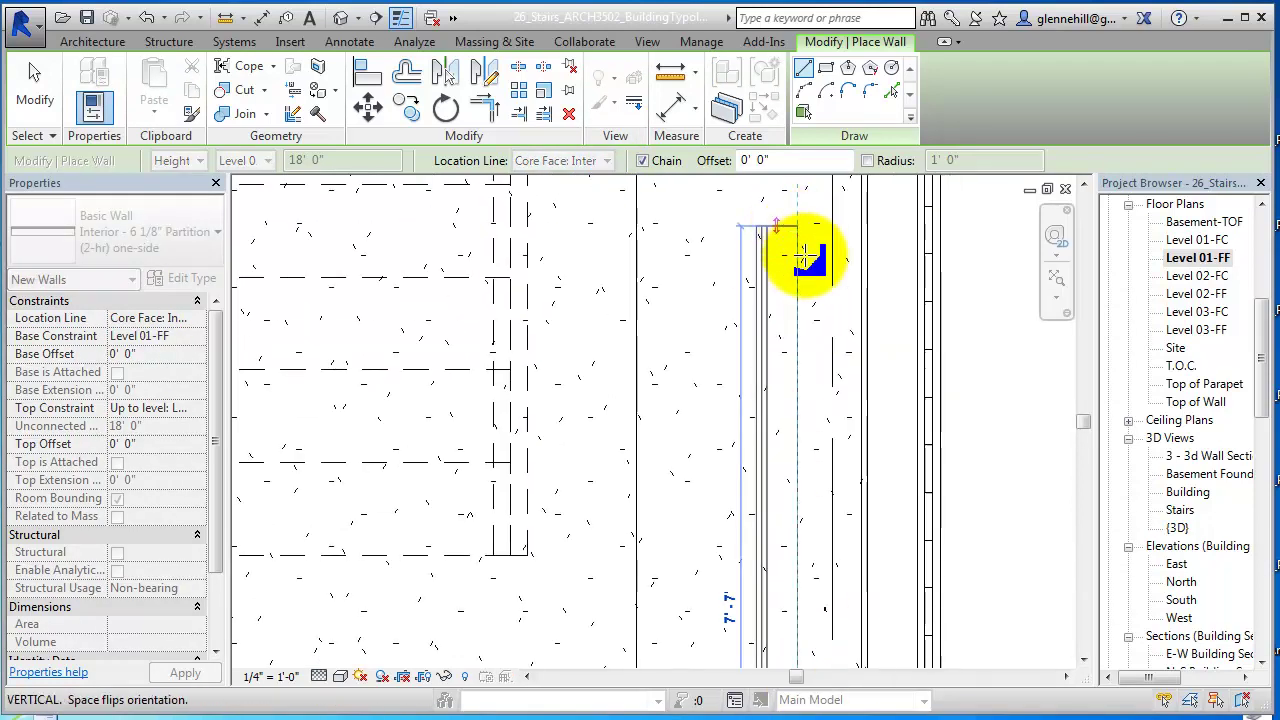
{"action": "middle_click_drag", "start_coordinate": [800, 200], "coordinate": [758, 540]}
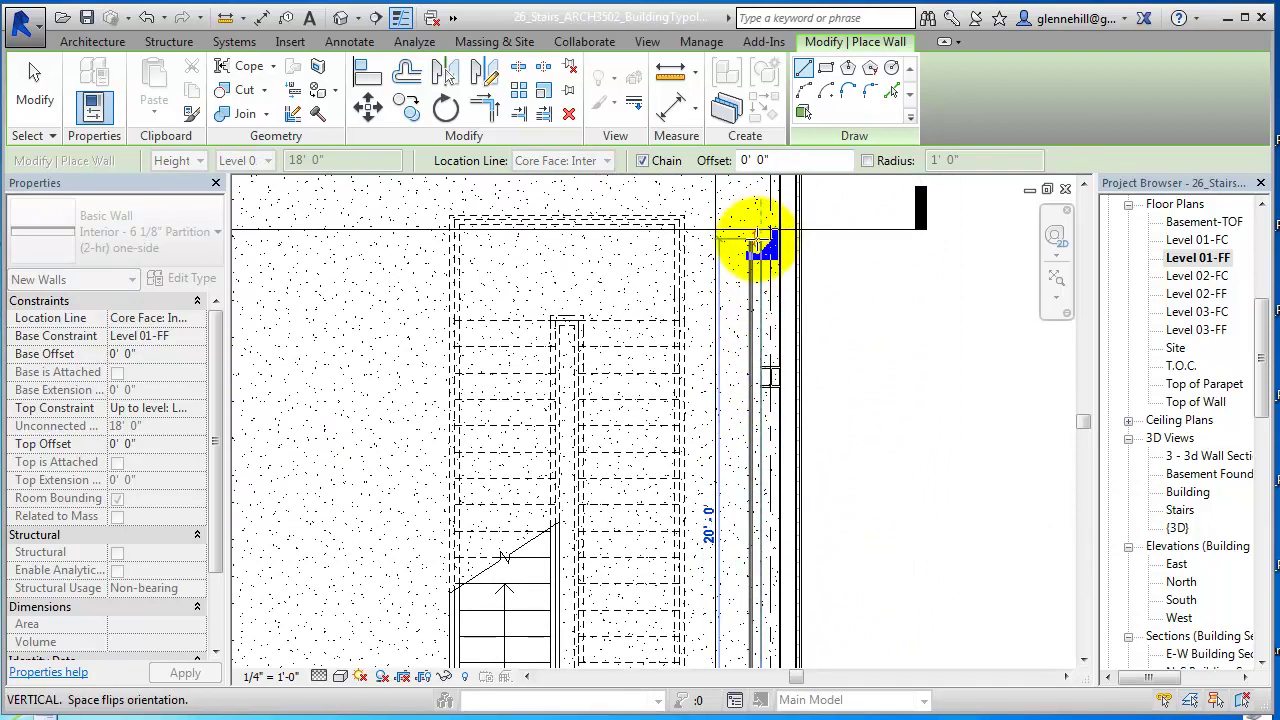
{"action": "scroll", "coordinate": [760, 288], "scroll_direction": "down", "scroll_amount": 2}
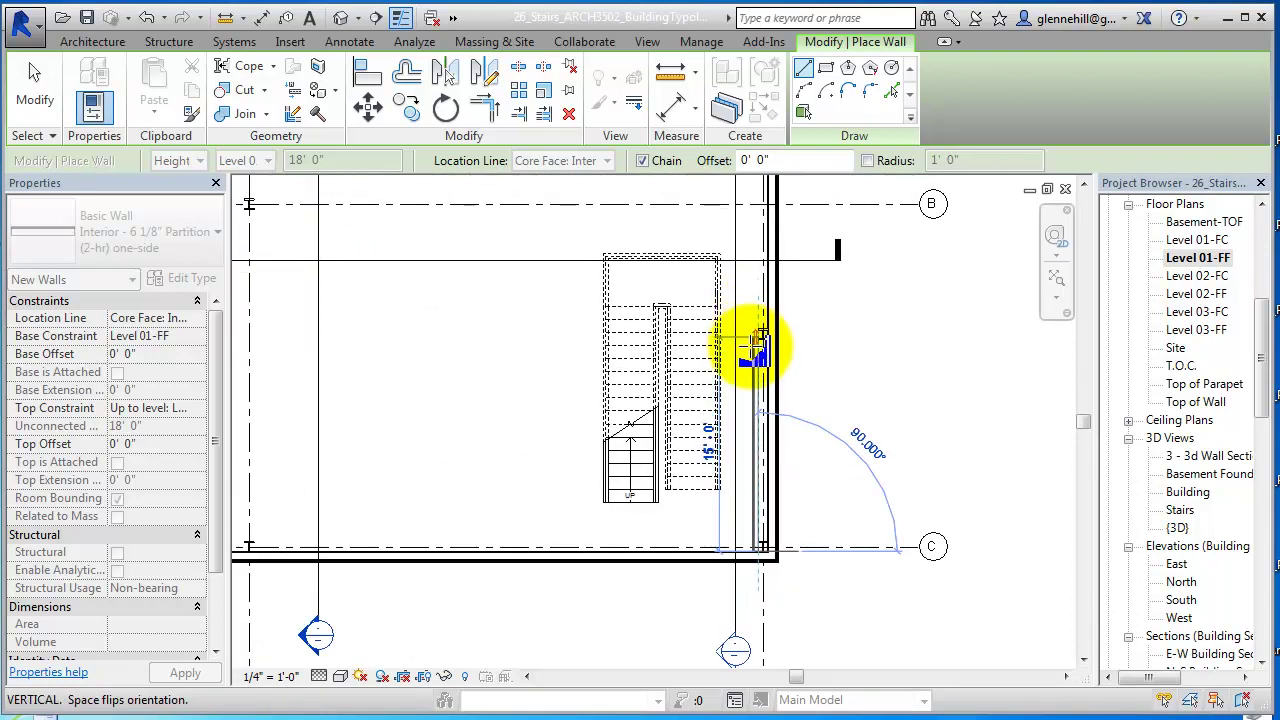
{"action": "left_click", "coordinate": [763, 207]}
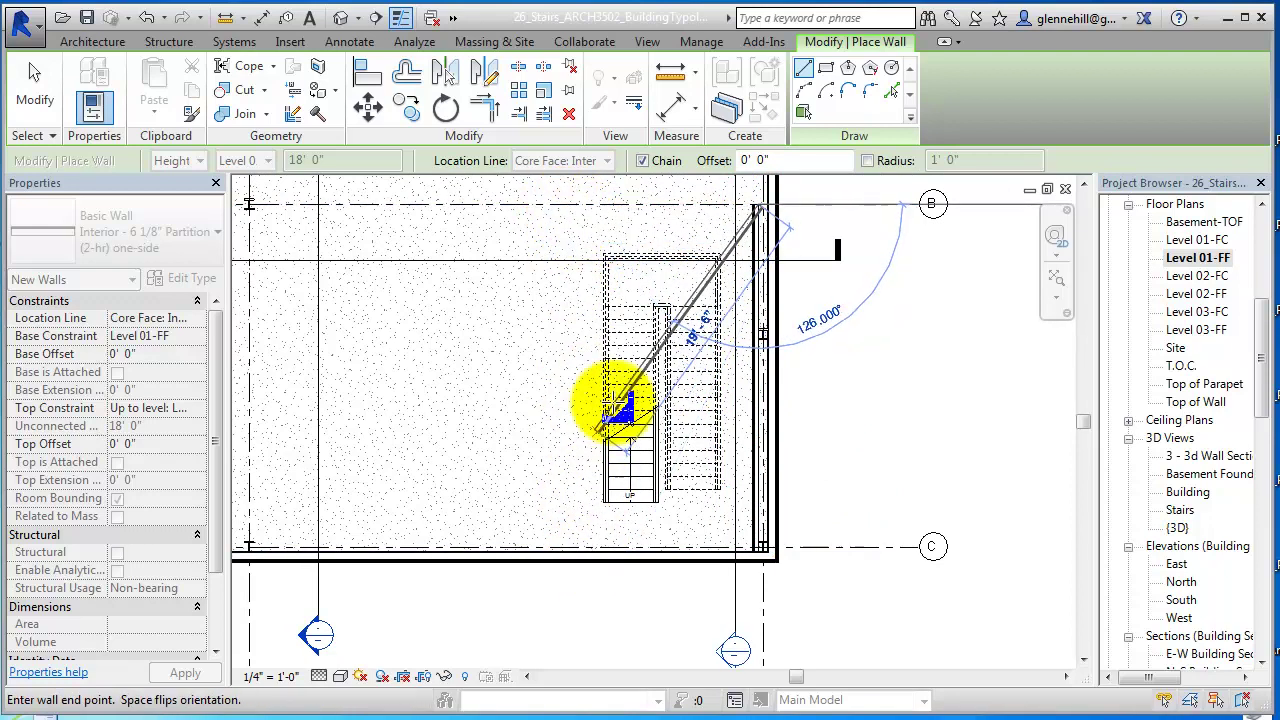
{"action": "key", "text": "Escape"}
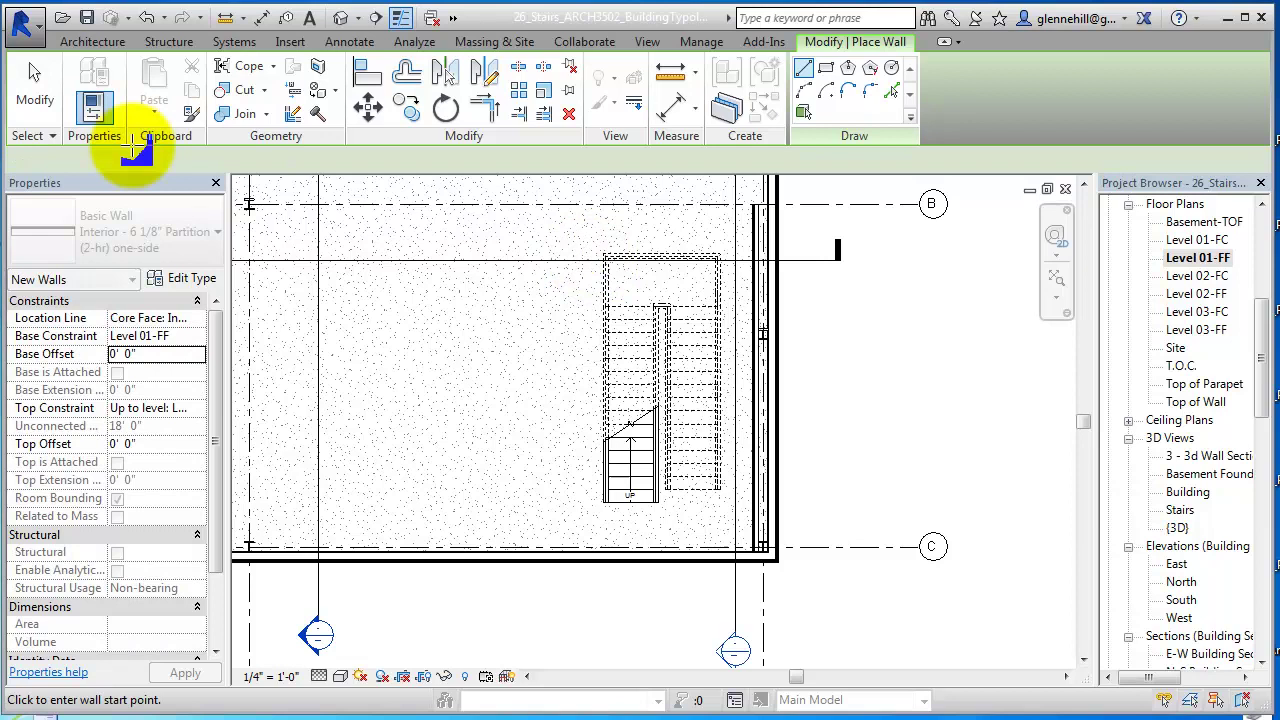
- Restart Wall: Architectural with the plain Interior - 6 1/8" Partition (2-hr) type
{"action": "left_click", "coordinate": [100, 42]}
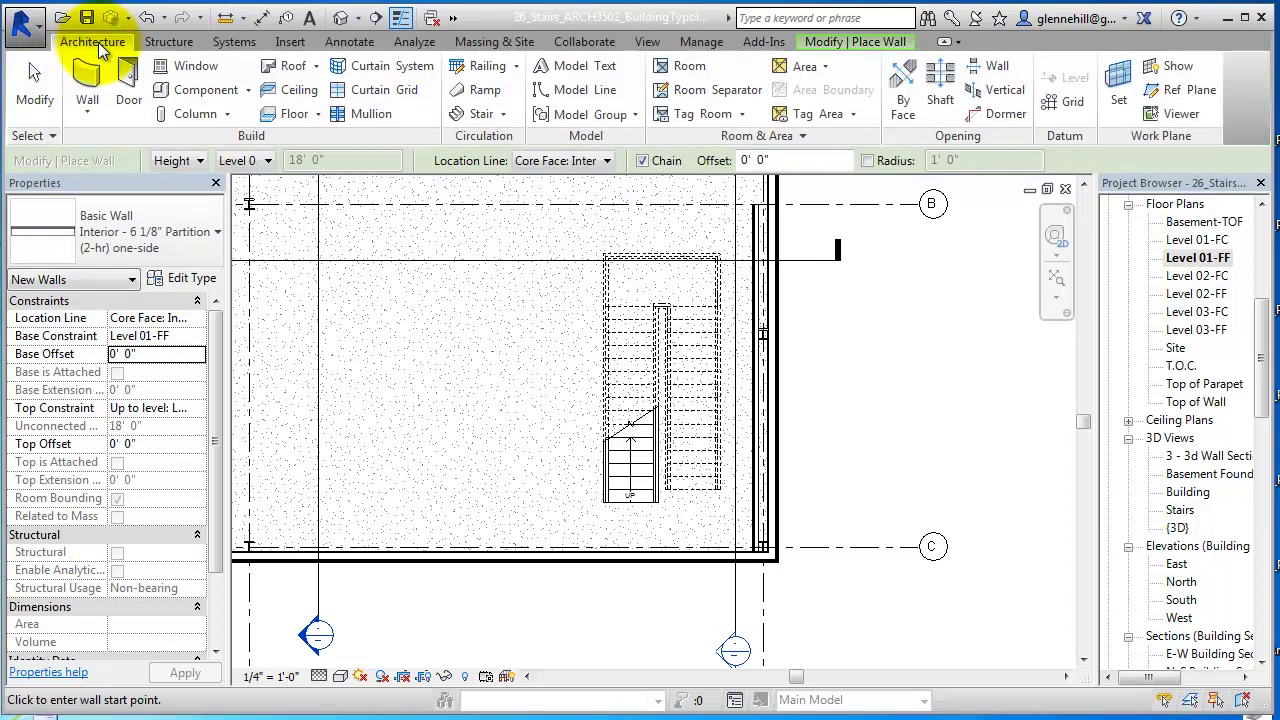
{"action": "left_click", "coordinate": [88, 118]}
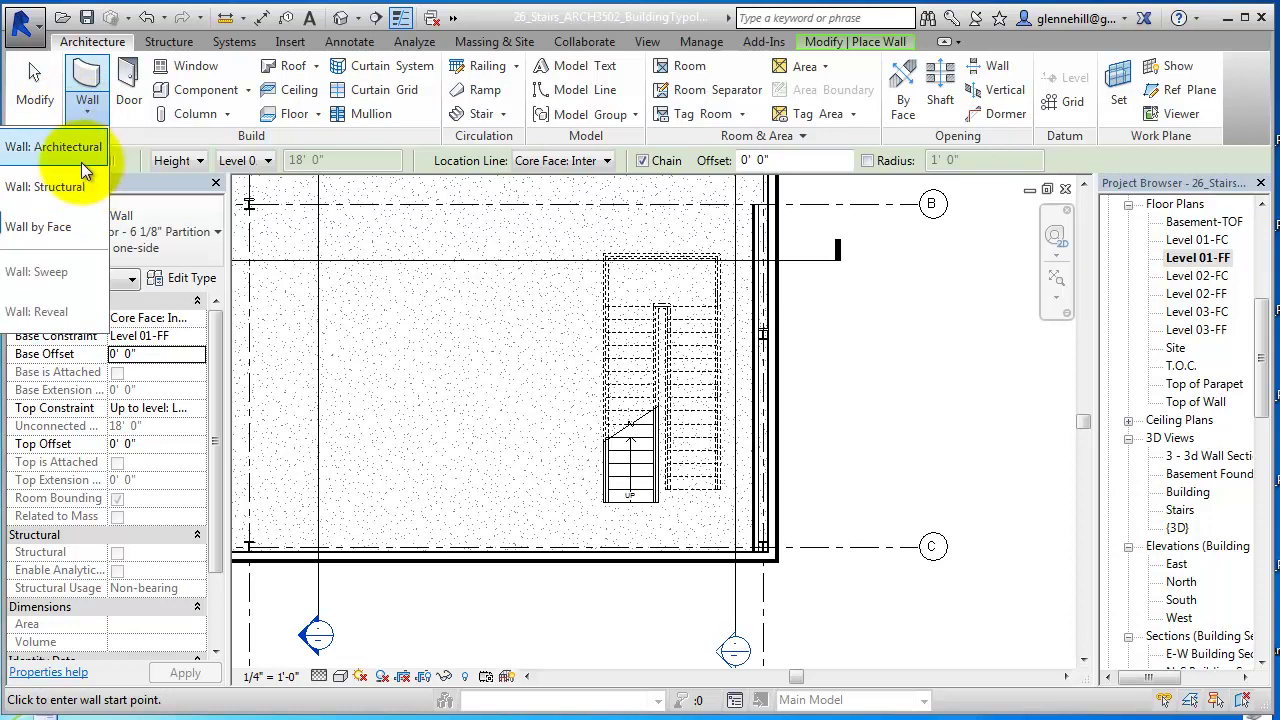
{"action": "left_click", "coordinate": [81, 158]}
{"action": "left_click", "coordinate": [198, 250]}
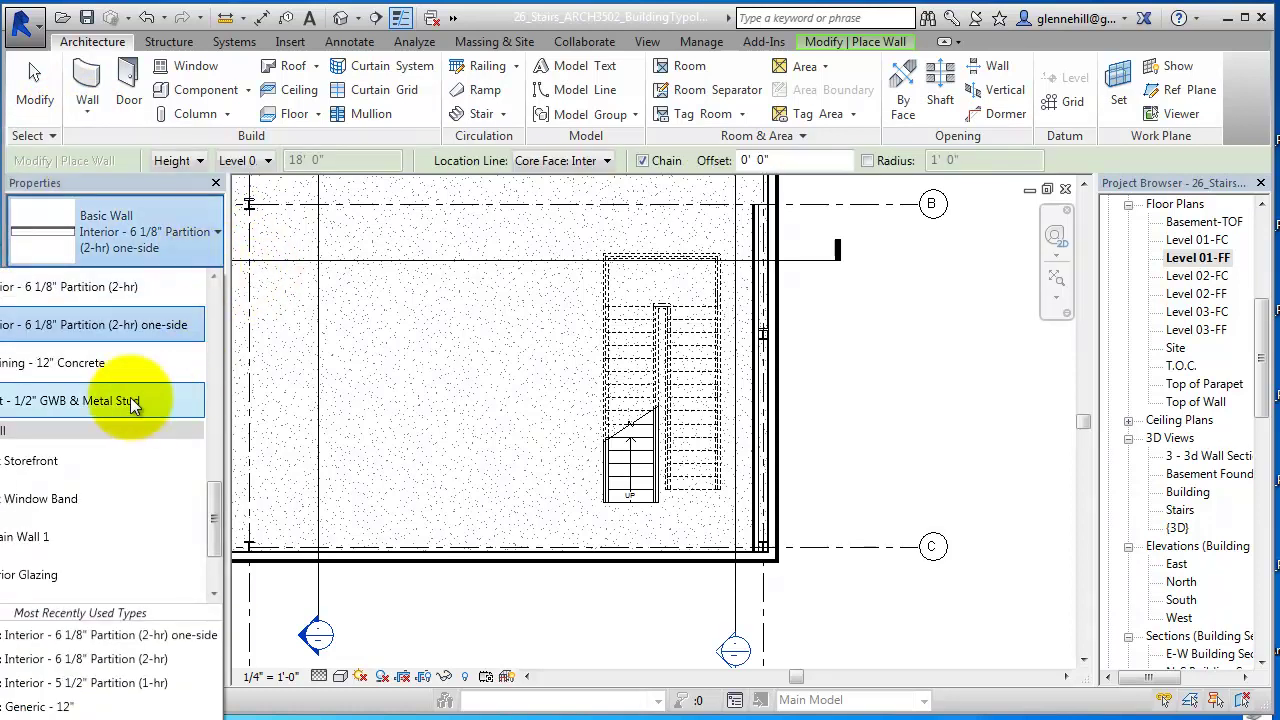
{"action": "left_click", "coordinate": [158, 290]}
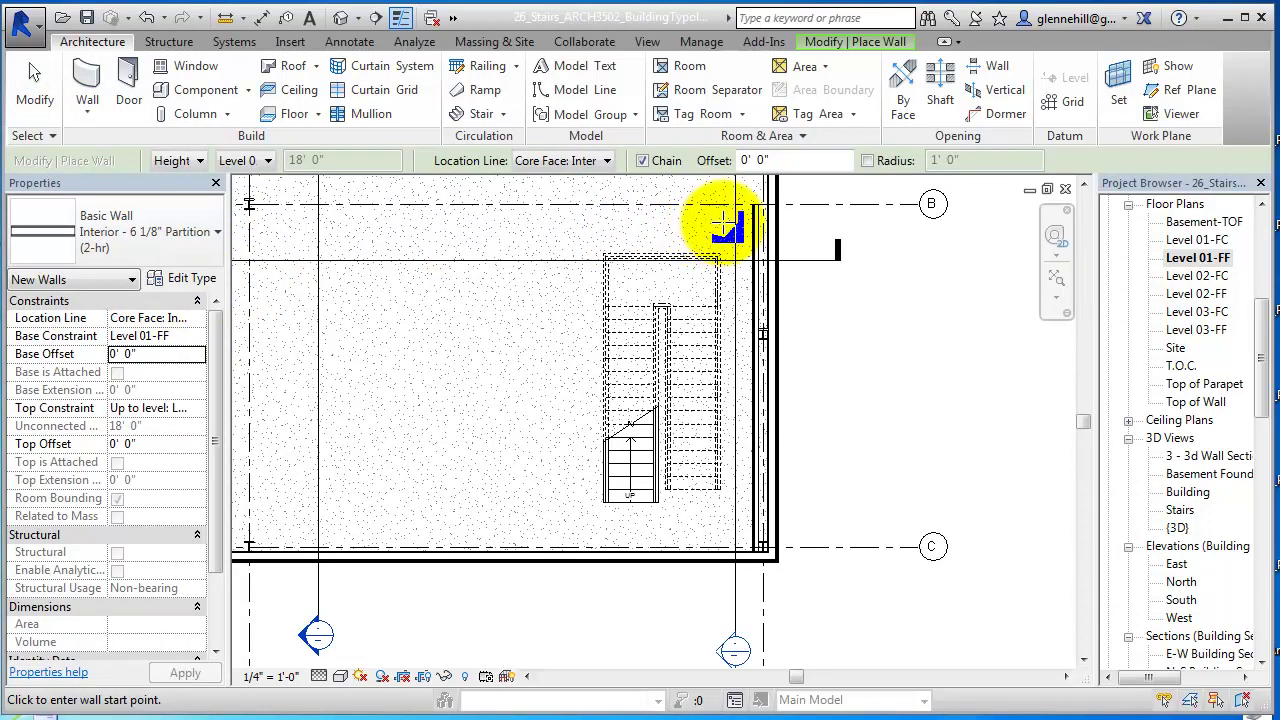
- Draw partition walls along grid B and down the stair's left side to grid C
{"action": "scroll", "coordinate": [737, 214], "scroll_direction": "up", "scroll_amount": 5}
{"action": "middle_click_drag", "start_coordinate": [749, 223], "coordinate": [721, 375]}
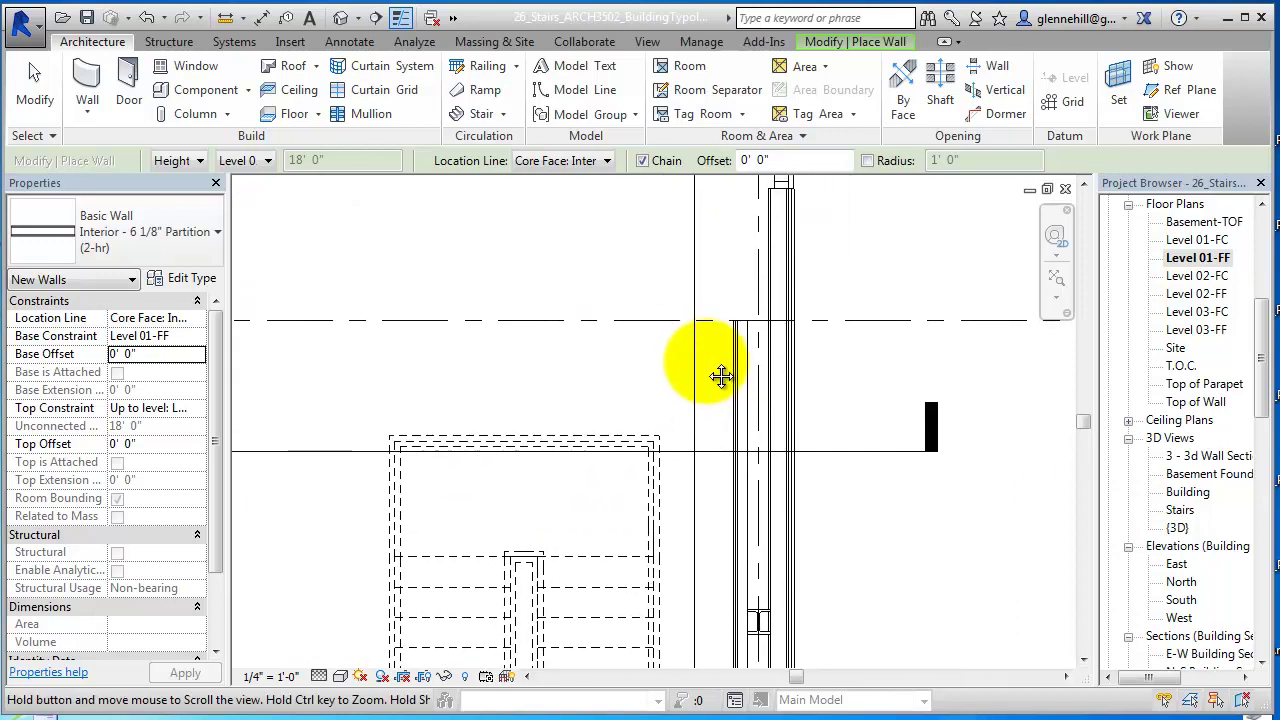
{"action": "left_click", "coordinate": [770, 322]}
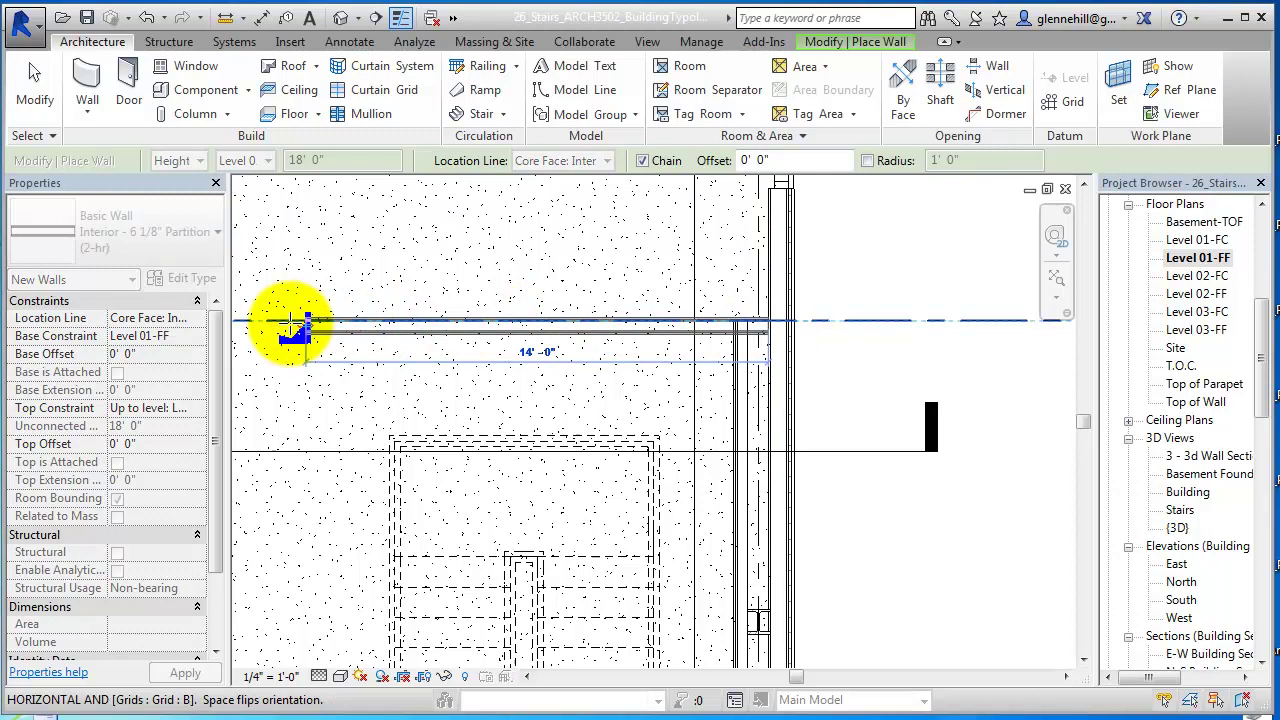
{"action": "scroll", "coordinate": [291, 325], "scroll_direction": "down", "scroll_amount": 3}
{"action": "middle_click_drag", "start_coordinate": [297, 323], "coordinate": [657, 306]}
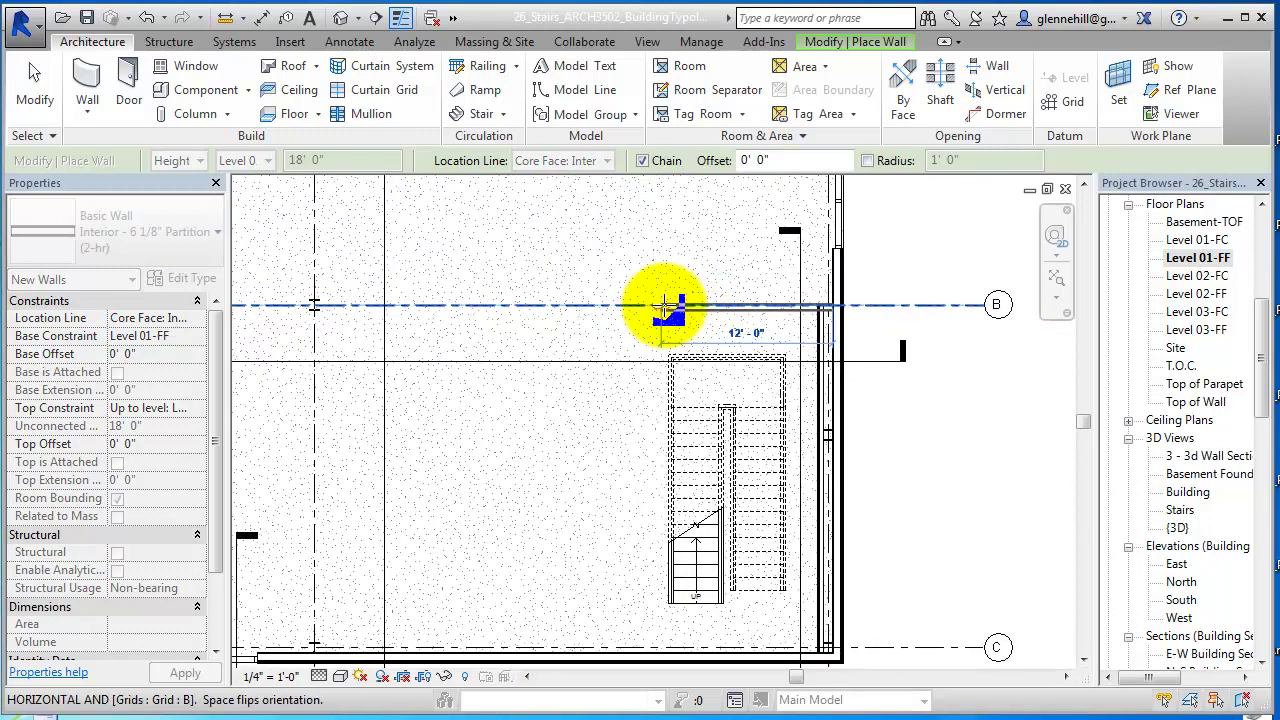
{"action": "left_click", "coordinate": [662, 307]}
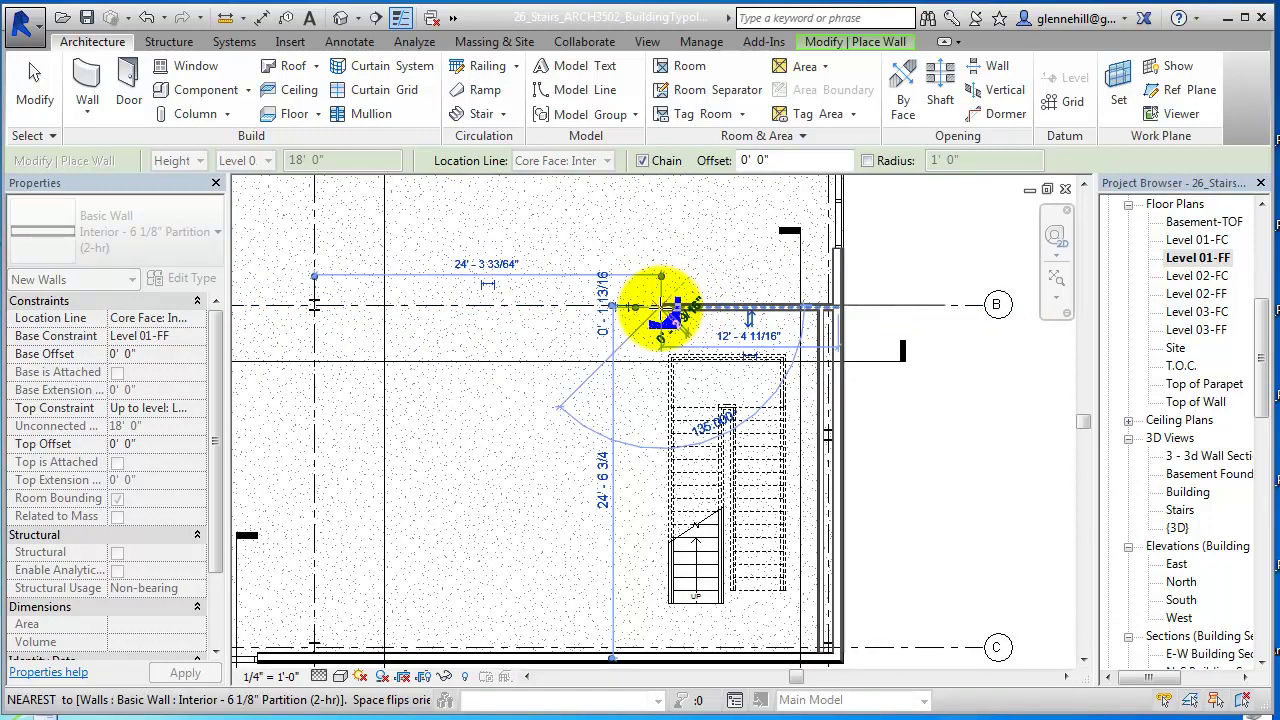
{"action": "left_click", "coordinate": [663, 652]}
{"action": "key", "text": "Escape"}
{"action": "key", "text": "Escape"}
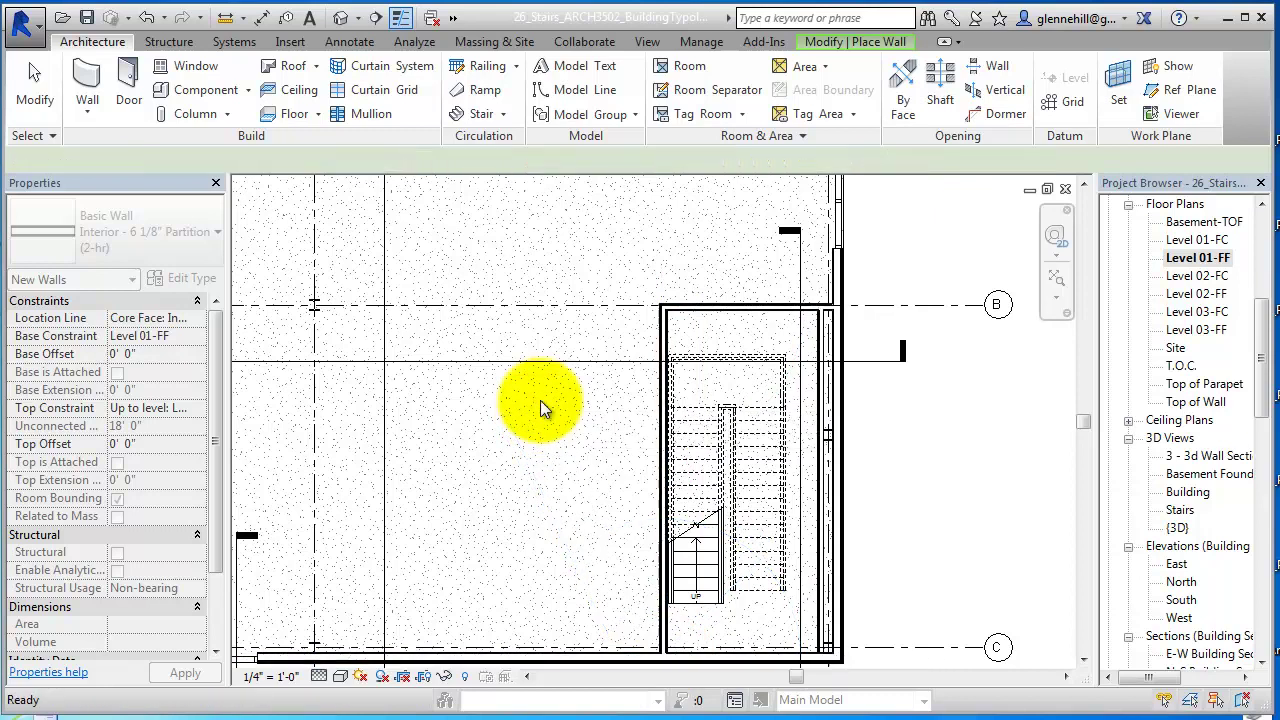
{"action": "key", "text": "w"}
{"action": "key", "text": "a"}
{"action": "scroll", "coordinate": [640, 410], "scroll_direction": "up", "scroll_amount": 2}
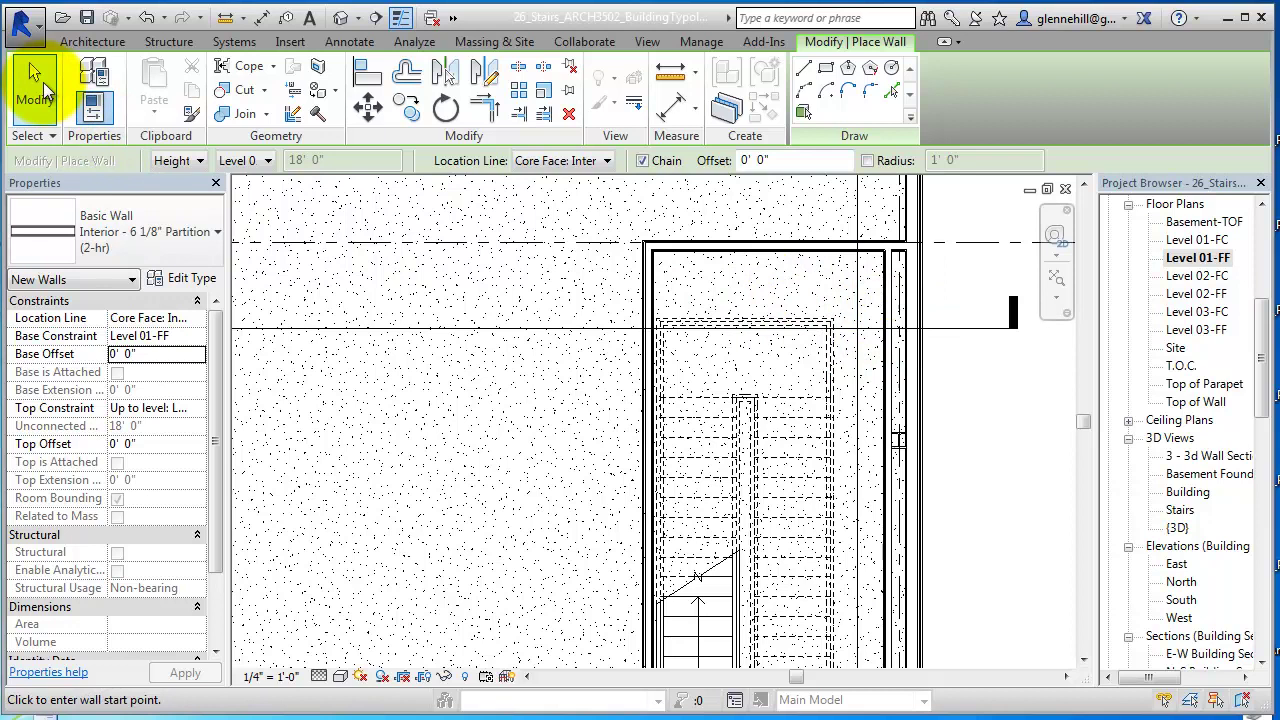
- Move the stair about 3 ft up into the enclosure's top corner
{"action": "left_click", "coordinate": [44, 86]}
{"action": "scroll", "coordinate": [680, 518], "scroll_direction": "up", "scroll_amount": 1}
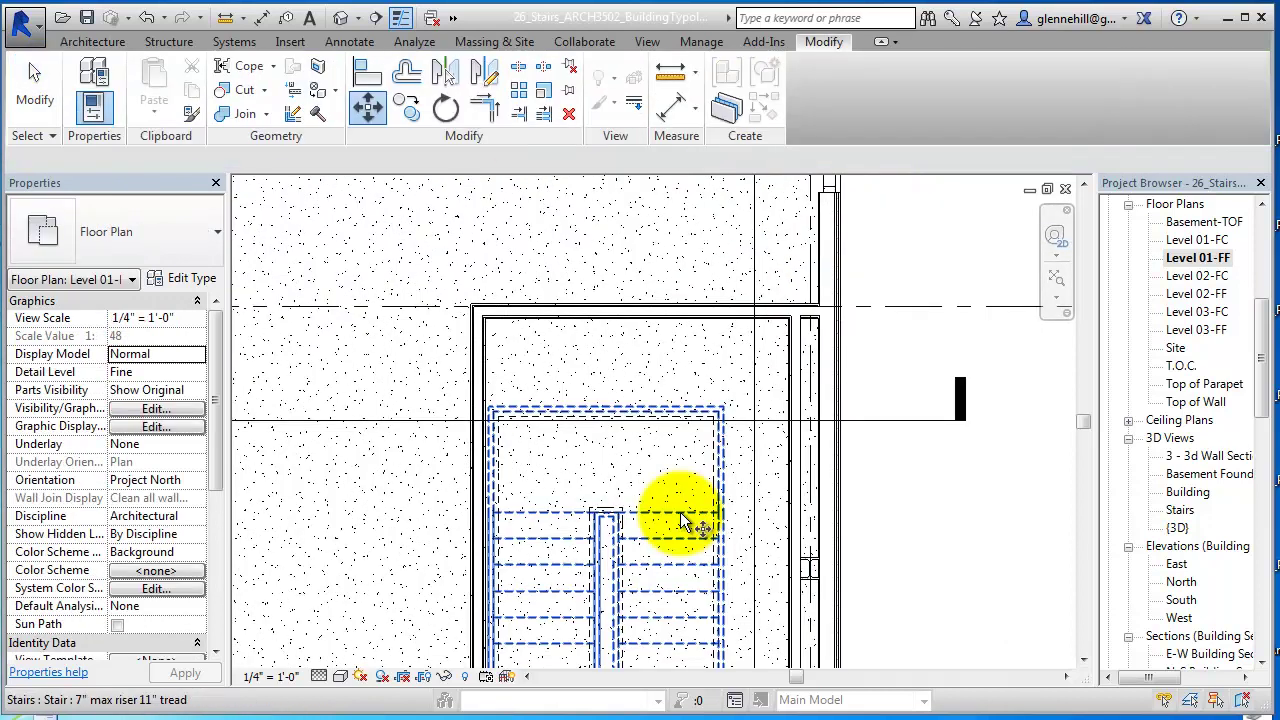
{"action": "left_click", "coordinate": [366, 110]}
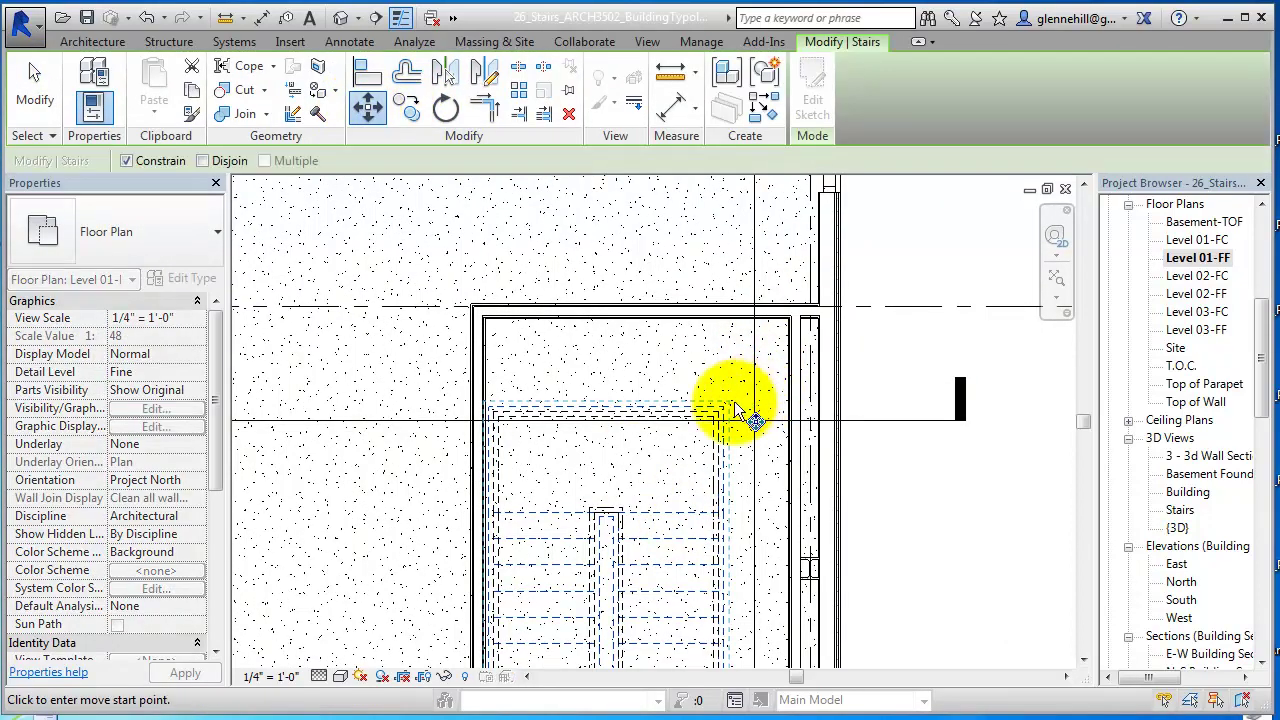
{"action": "left_click", "coordinate": [728, 407]}
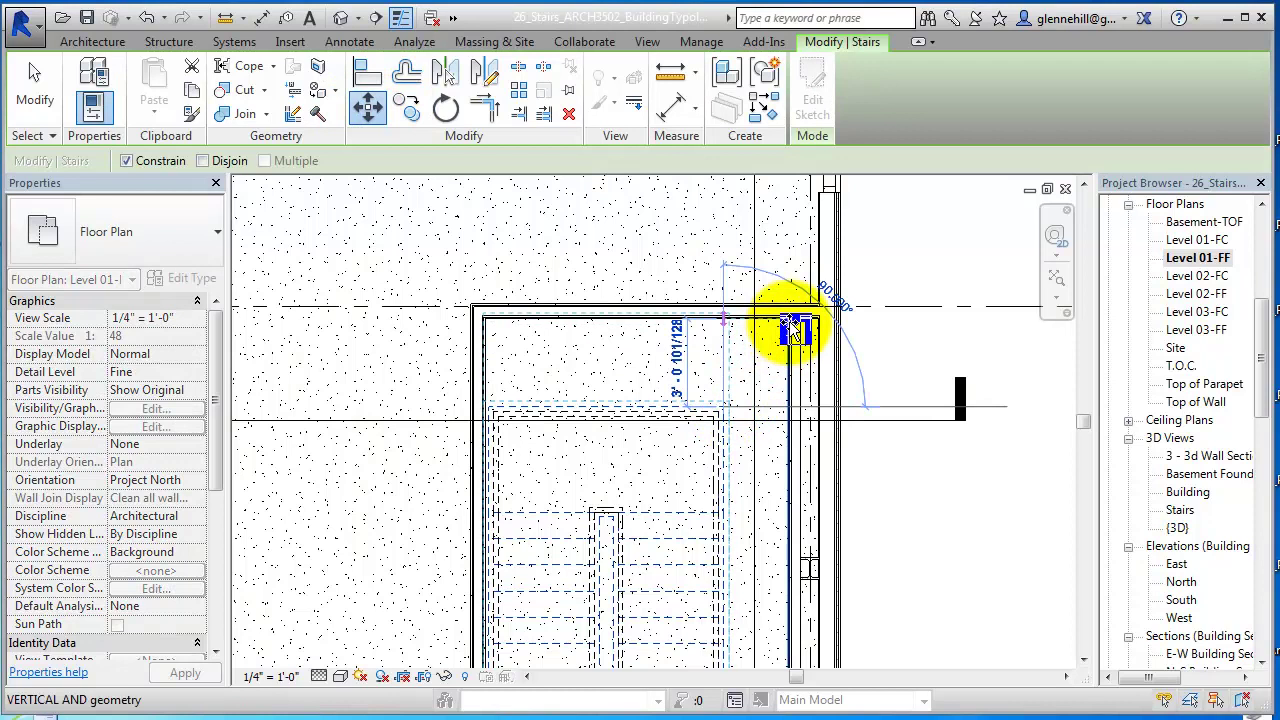
{"action": "left_click", "coordinate": [789, 321]}
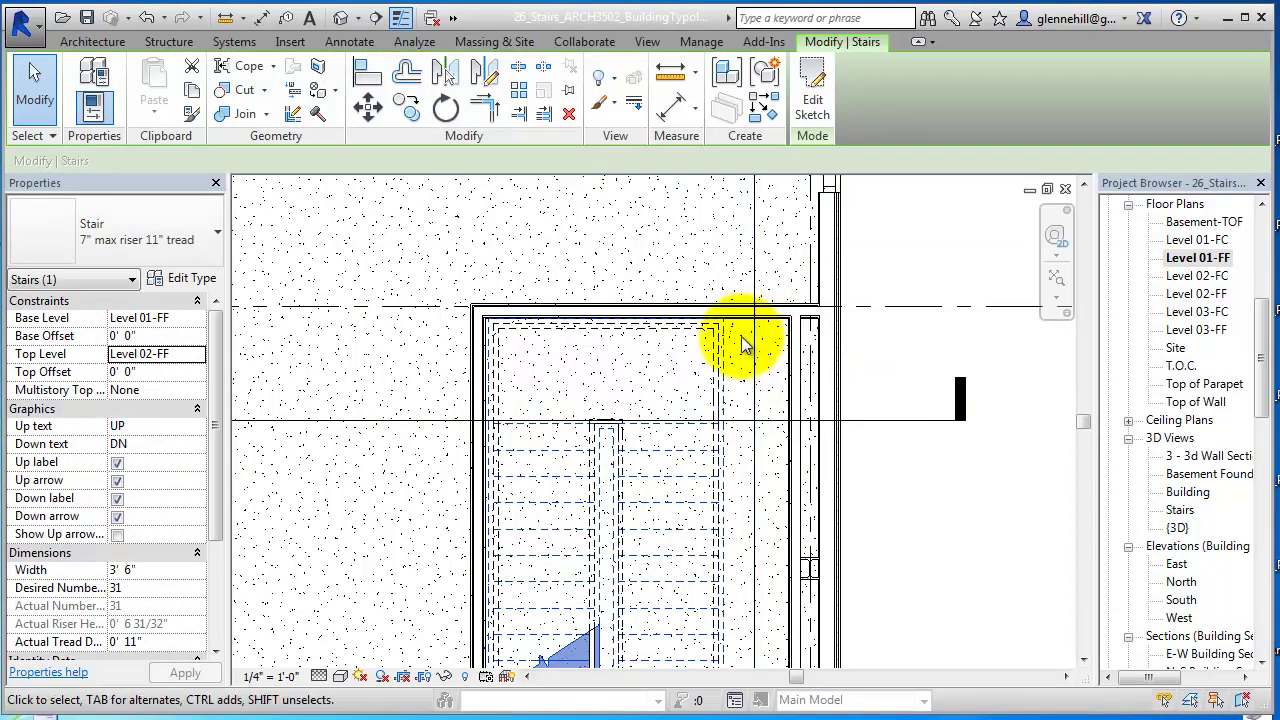
- Align the stair against the right wall face
{"action": "left_click", "coordinate": [366, 70]}
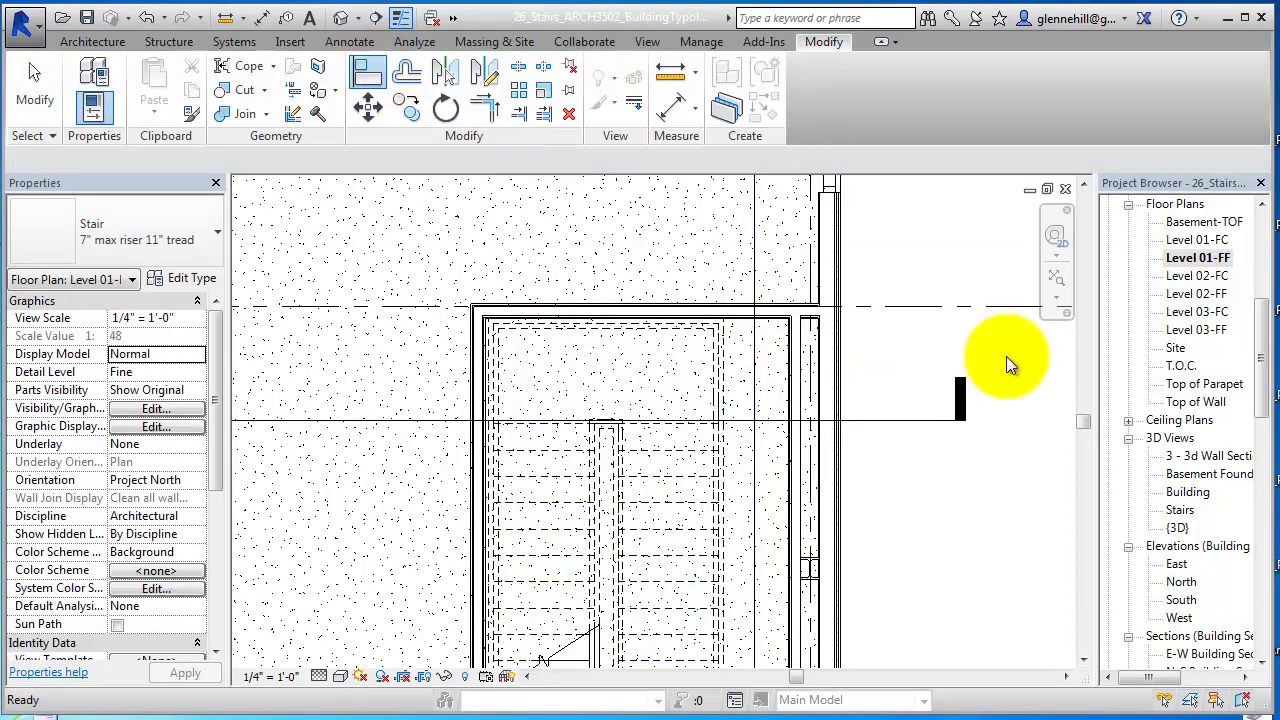
{"action": "left_click", "coordinate": [843, 395]}
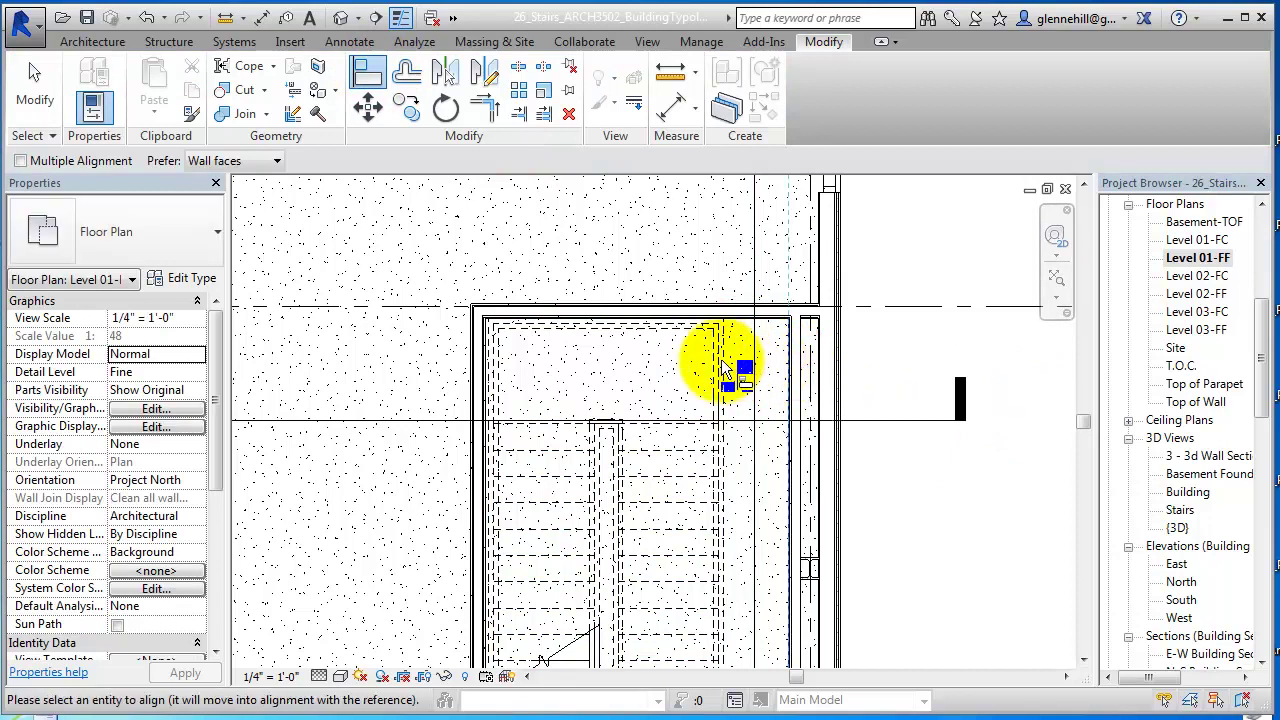
{"action": "left_click", "coordinate": [790, 365]}
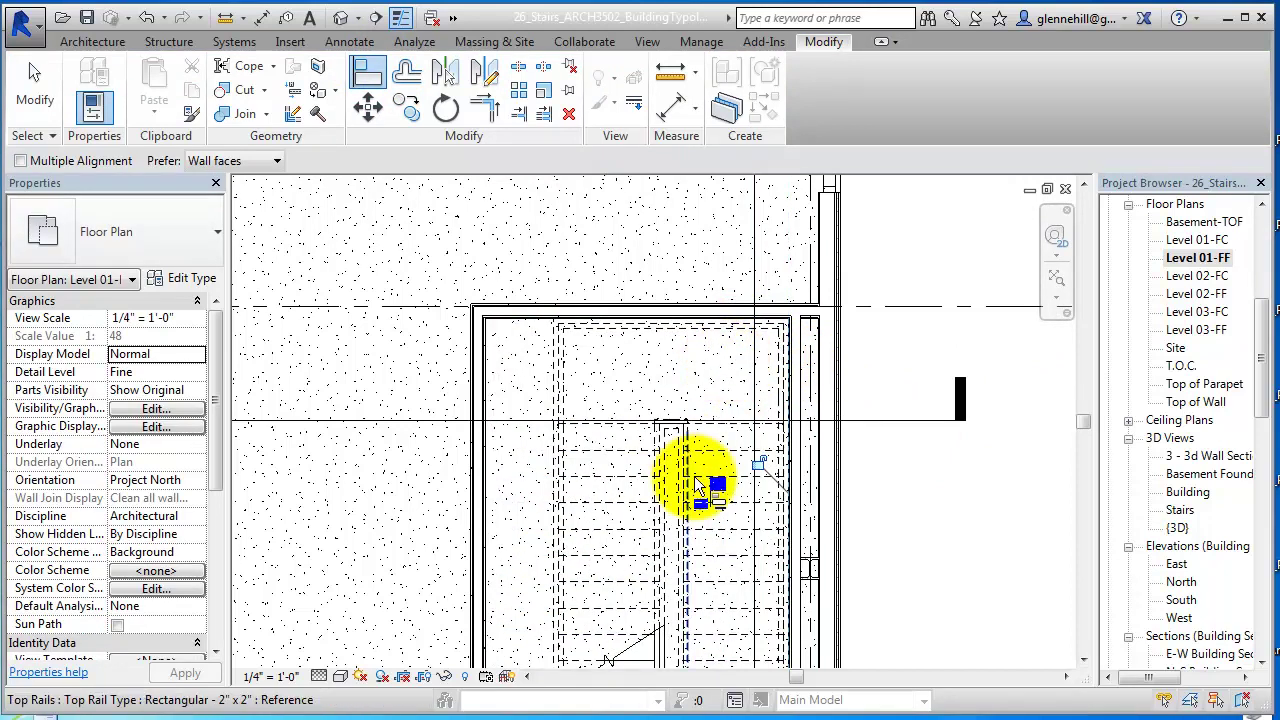
- Align the left stair wall flush with the stair's left edge
{"action": "scroll", "coordinate": [700, 490], "scroll_direction": "down", "scroll_amount": 2}
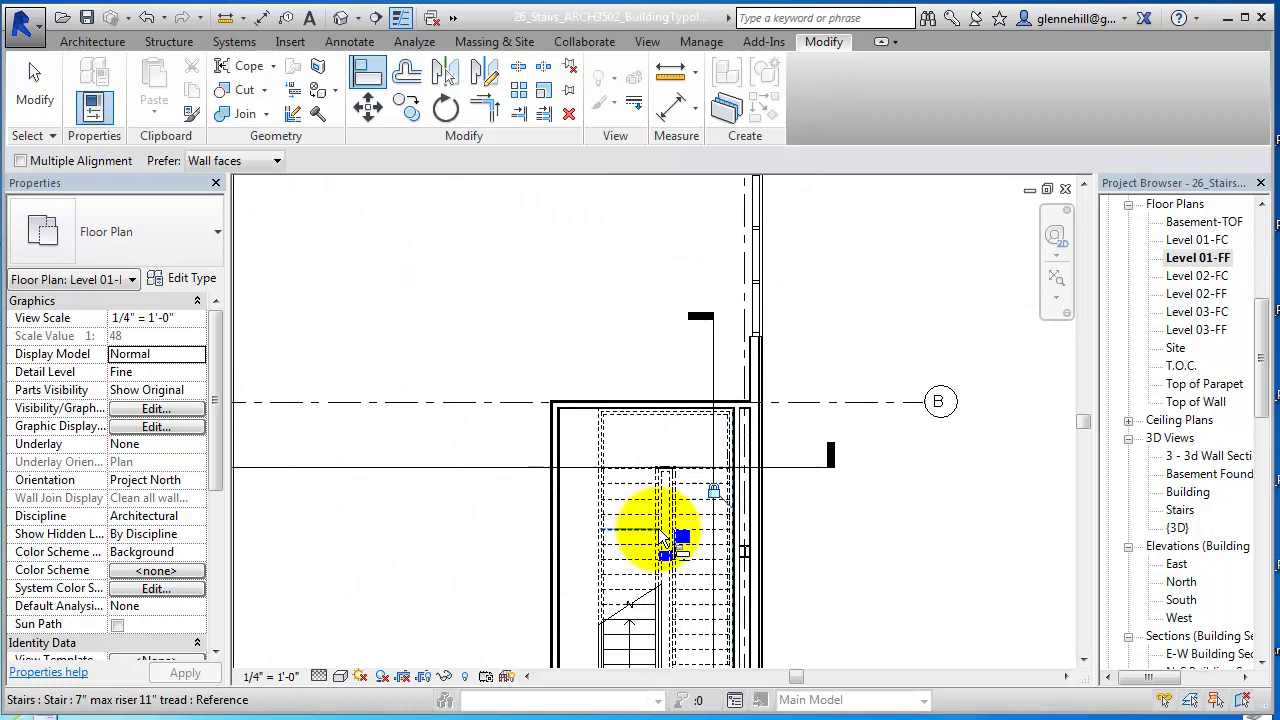
{"action": "middle_click_drag", "start_coordinate": [571, 528], "coordinate": [670, 355]}
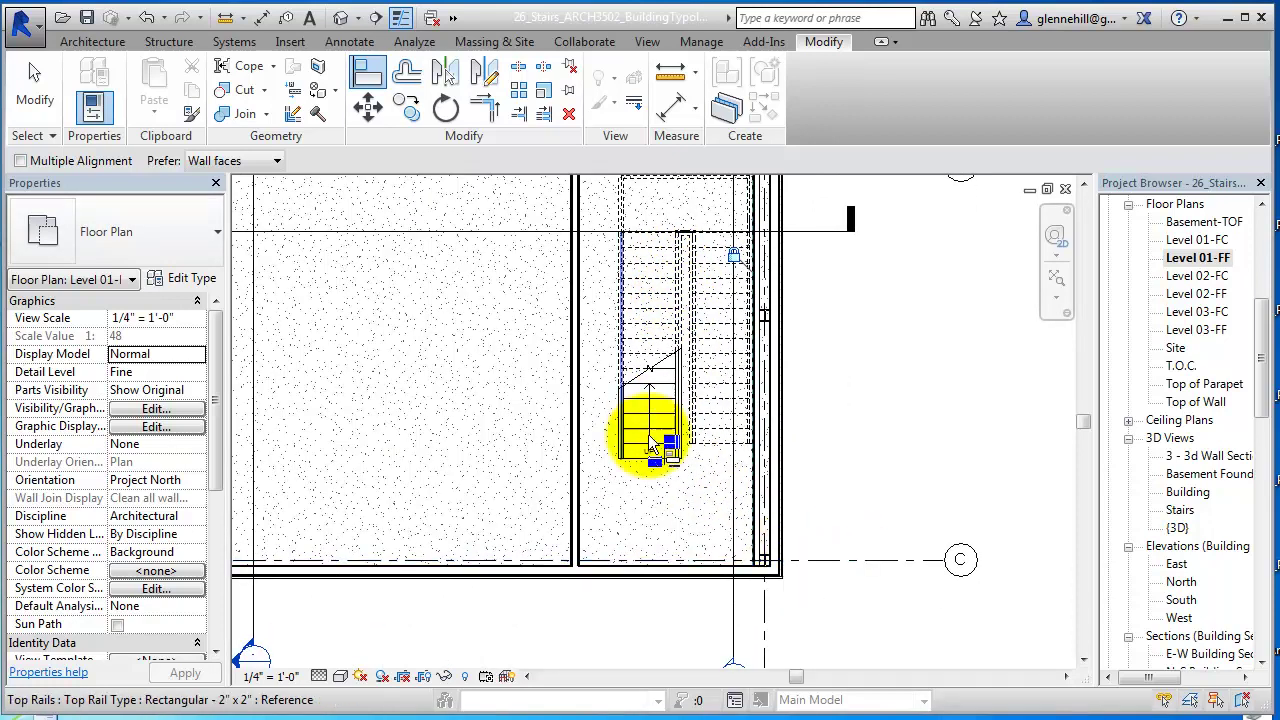
{"action": "middle_click_drag", "start_coordinate": [640, 435], "coordinate": [613, 524]}
{"action": "scroll", "coordinate": [627, 345], "scroll_direction": "up", "scroll_amount": 3}
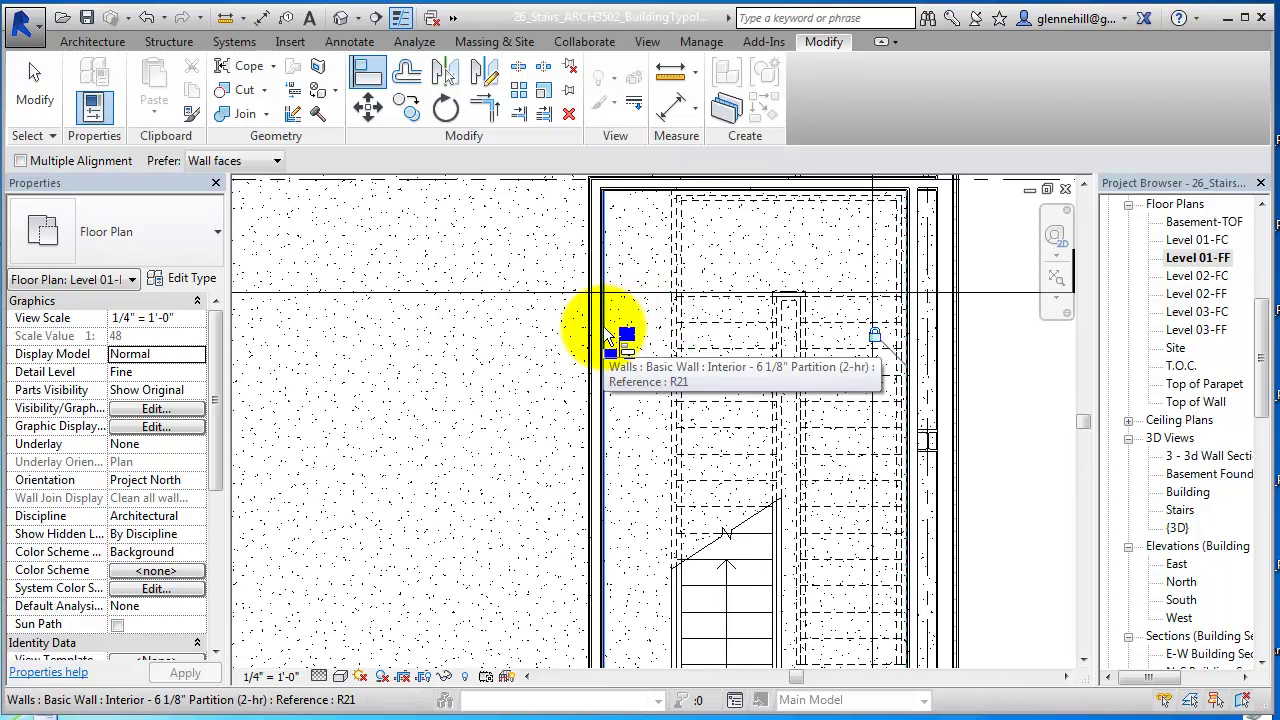
{"action": "left_click", "coordinate": [605, 336]}
{"action": "left_click", "coordinate": [608, 256]}
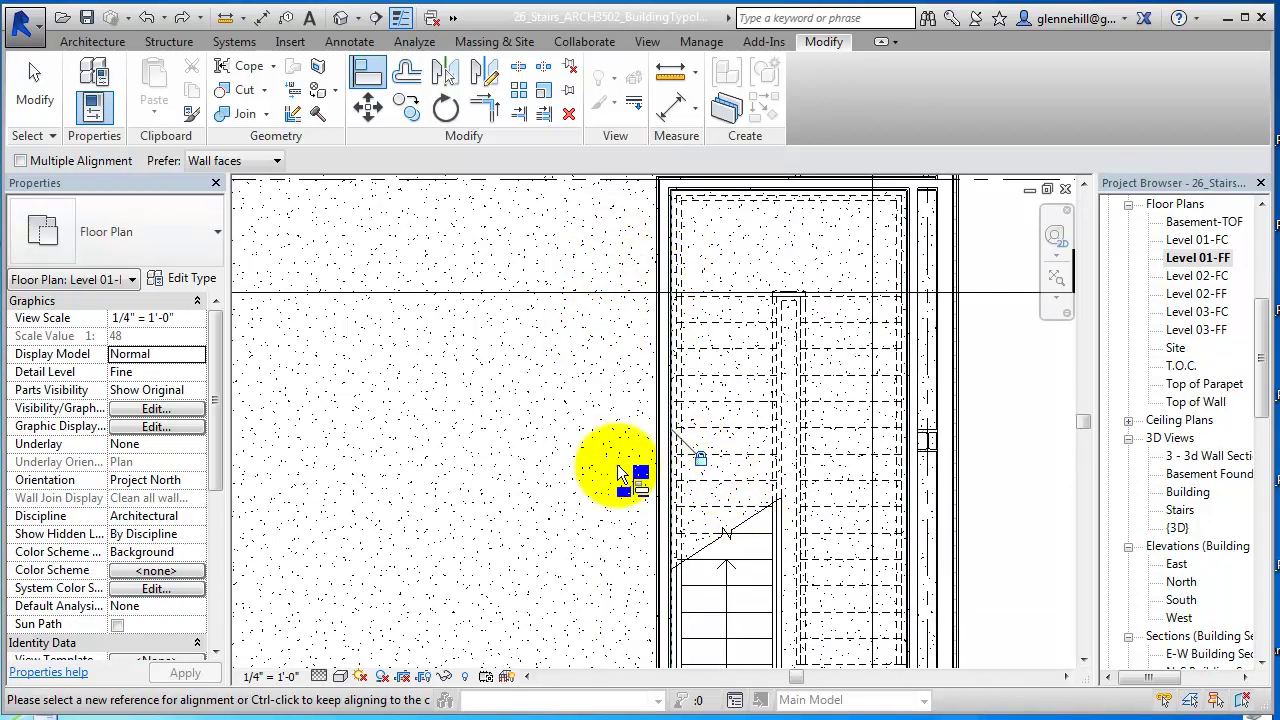
{"action": "scroll", "coordinate": [529, 360], "scroll_direction": "down", "scroll_amount": 2}
{"action": "middle_click_drag", "start_coordinate": [529, 357], "coordinate": [560, 347]}
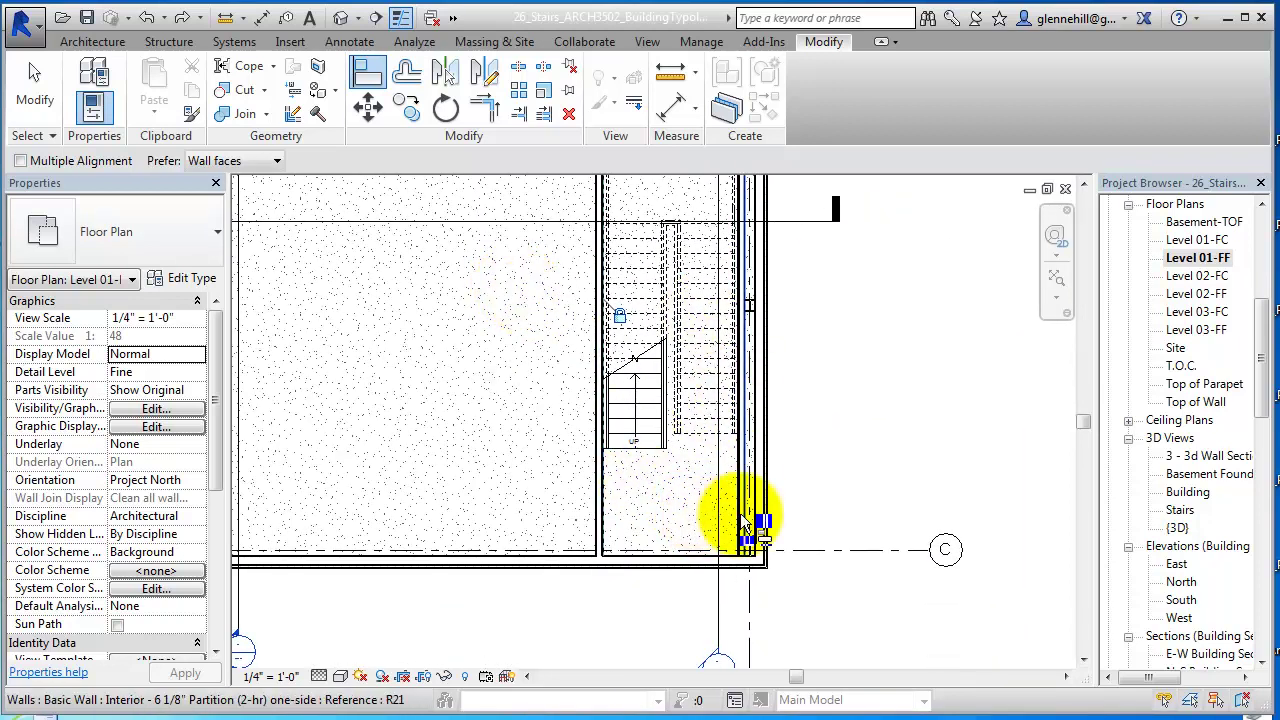
{"action": "scroll", "coordinate": [767, 527], "scroll_direction": "up", "scroll_amount": 2}
{"action": "scroll", "coordinate": [765, 519], "scroll_direction": "up", "scroll_amount": 1}
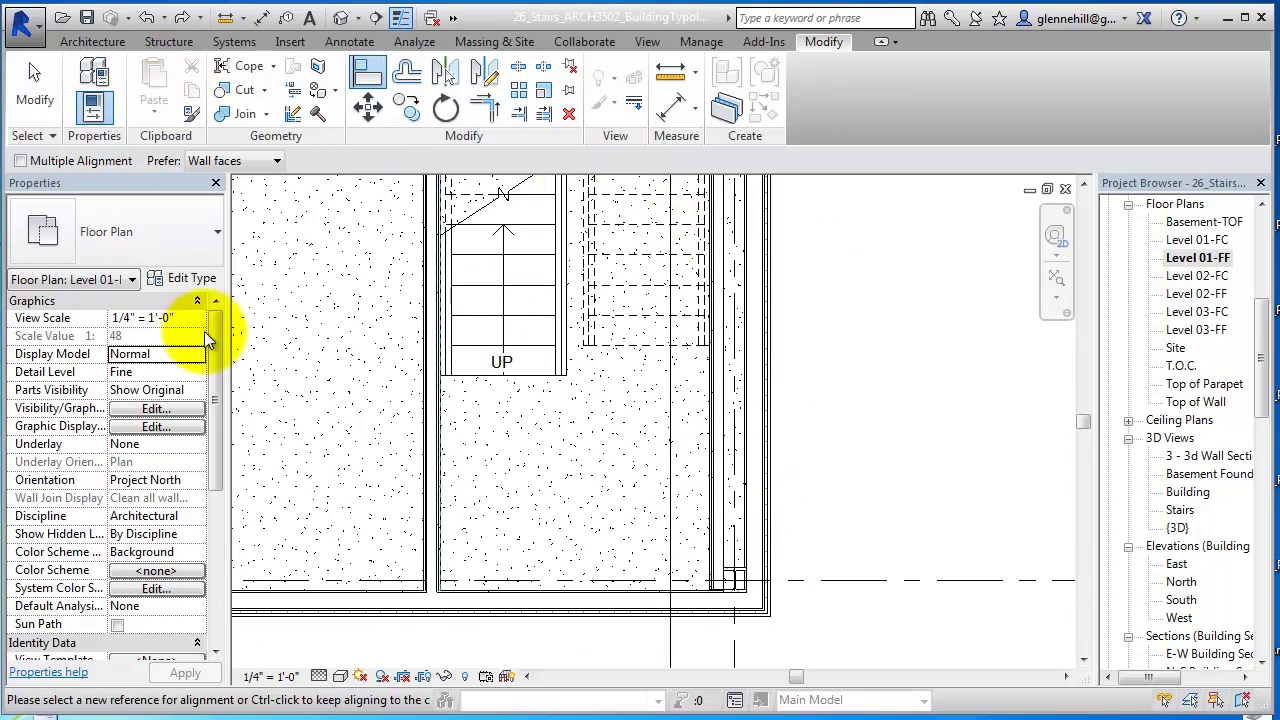
- Restart Wall: Architectural with the Interior - 6 1/8" Partition (2-hr) one-side type
{"action": "left_click", "coordinate": [92, 41]}
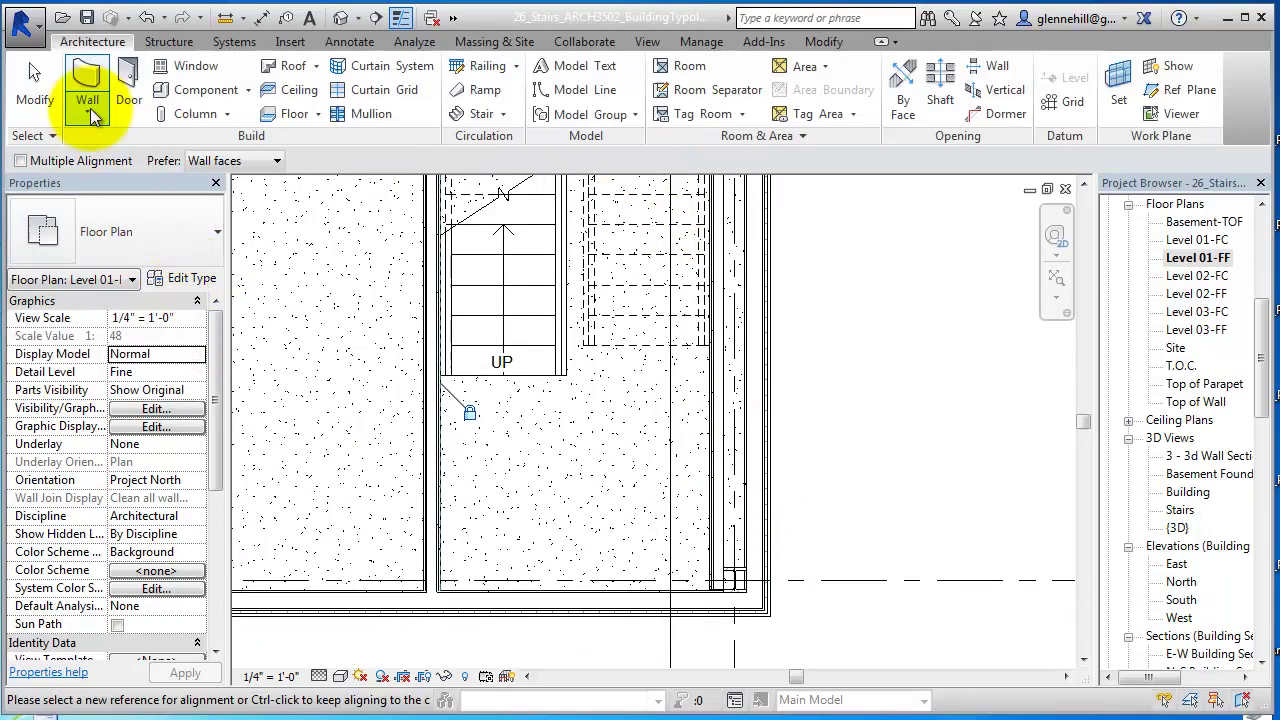
{"action": "left_click", "coordinate": [87, 108]}
{"action": "left_click", "coordinate": [50, 150]}
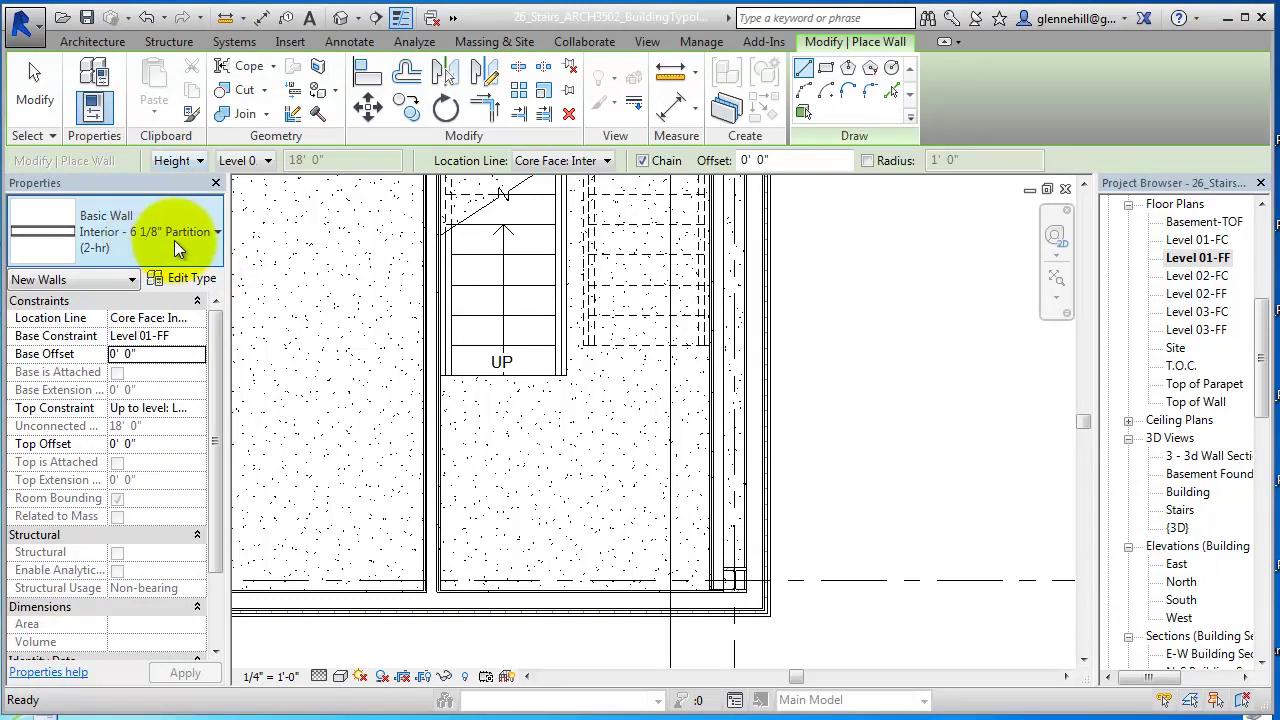
{"action": "left_click", "coordinate": [174, 240]}
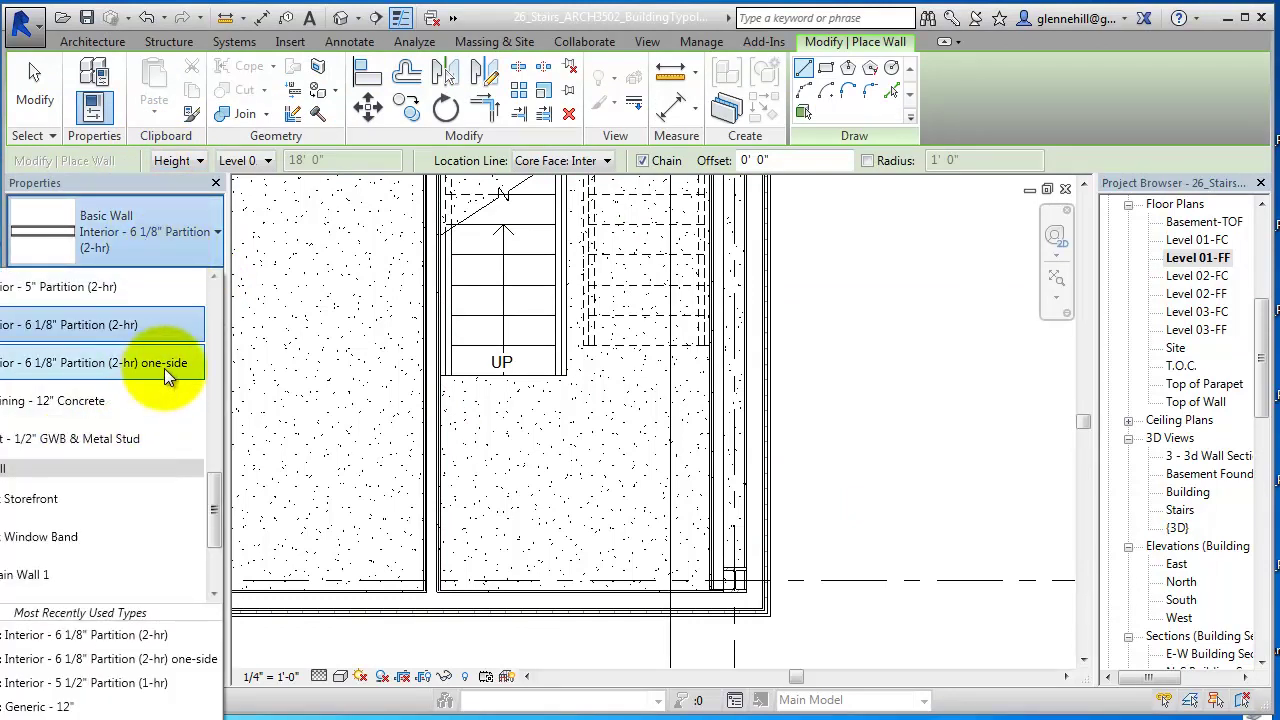
{"action": "left_click", "coordinate": [164, 368]}
- Draw a wall up the stair side from the column corner, then begin another near the top
{"action": "scroll", "coordinate": [688, 578], "scroll_direction": "up", "scroll_amount": 1}
{"action": "scroll", "coordinate": [700, 572], "scroll_direction": "up", "scroll_amount": 2}
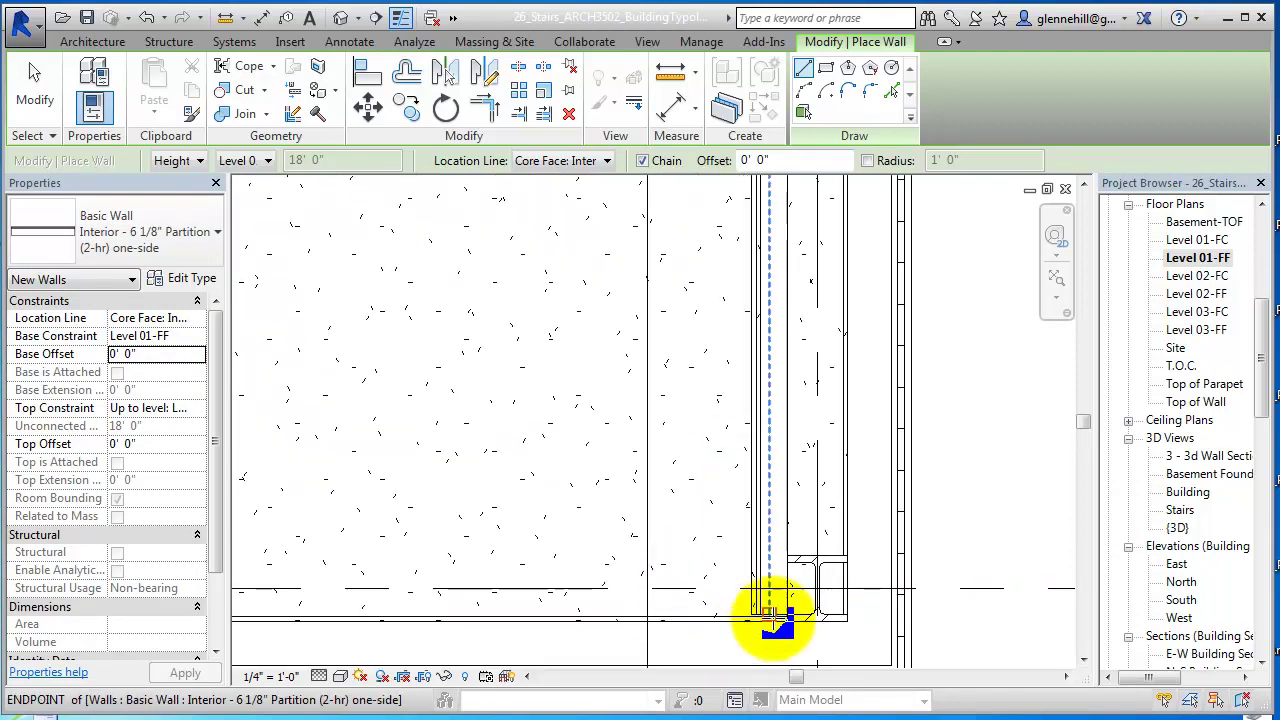
{"action": "left_click", "coordinate": [788, 557]}
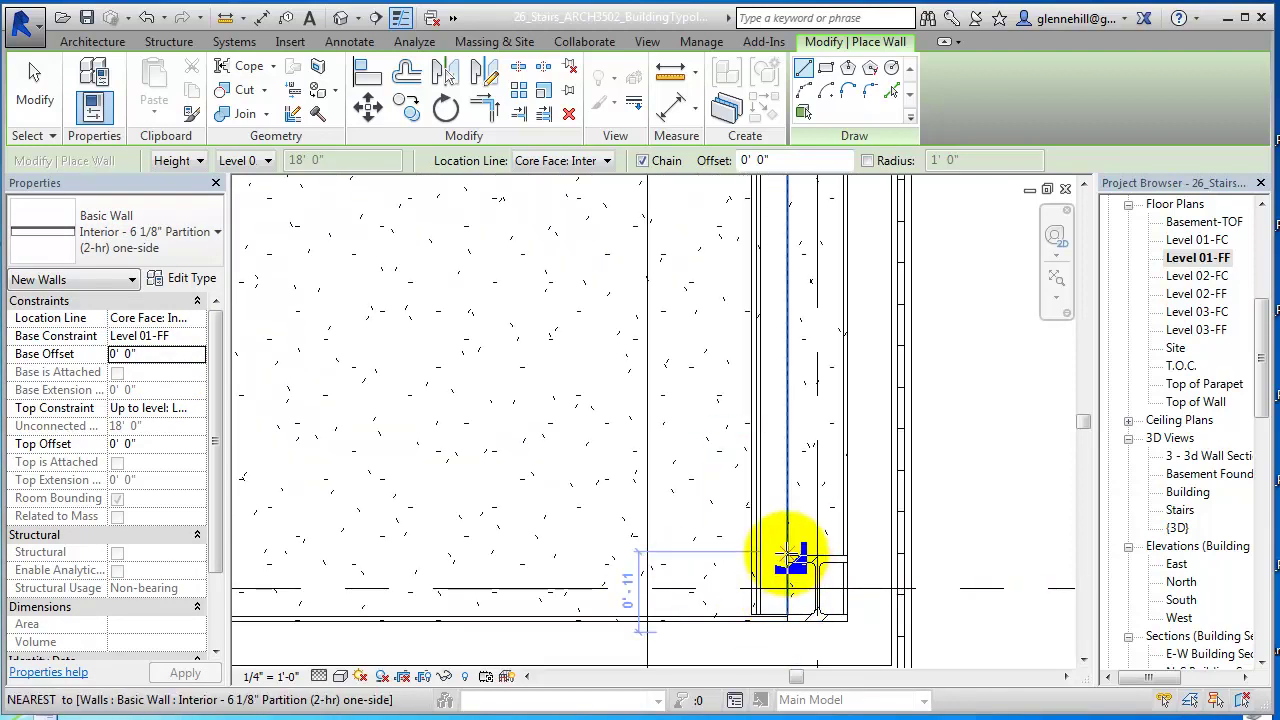
{"action": "left_click", "coordinate": [806, 564]}
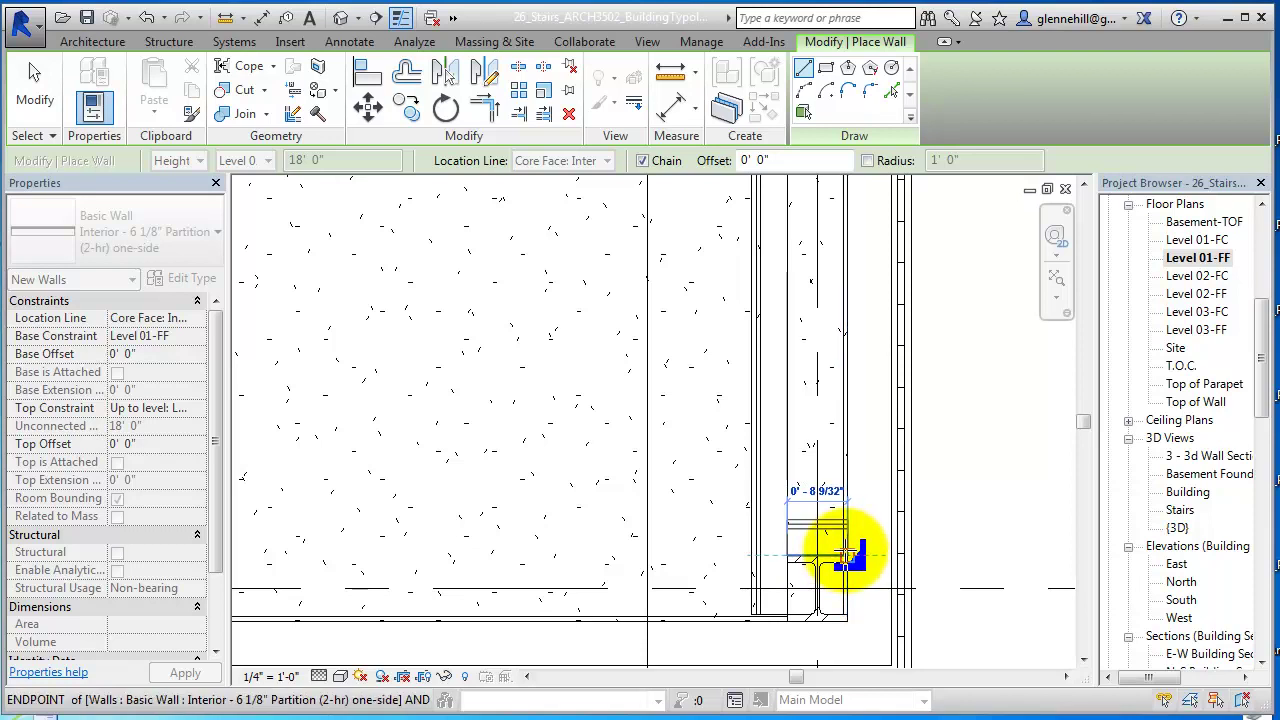
{"action": "left_click", "coordinate": [815, 520]}
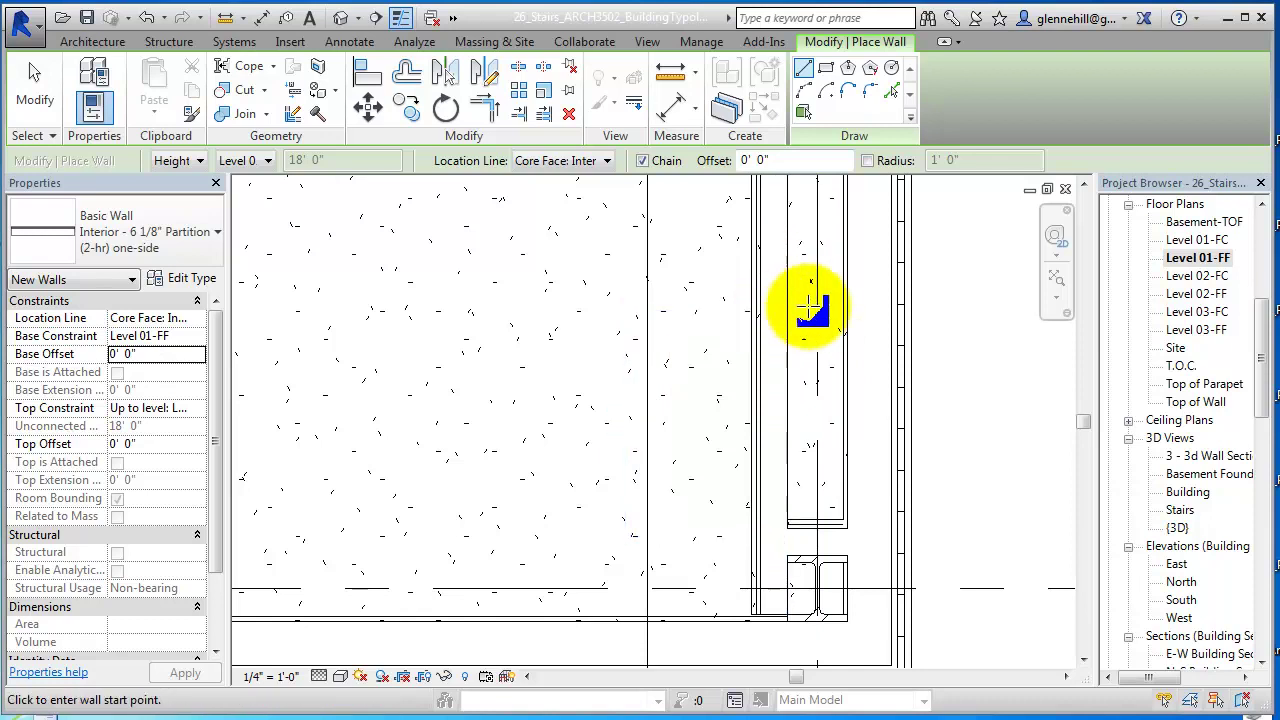
{"action": "left_click", "coordinate": [787, 235]}
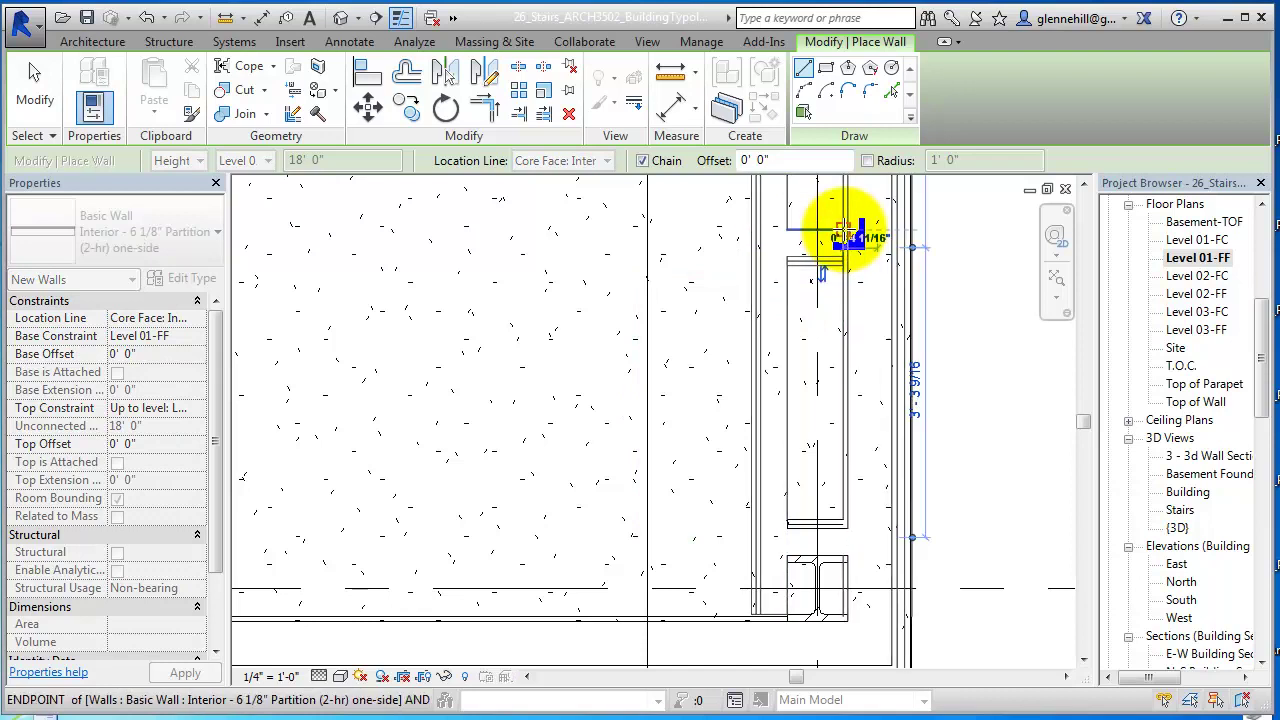
- Cut the new partition wall beside the stair in two with Split Element
{"action": "key", "text": "Escape"}
{"action": "key", "text": "Escape"}
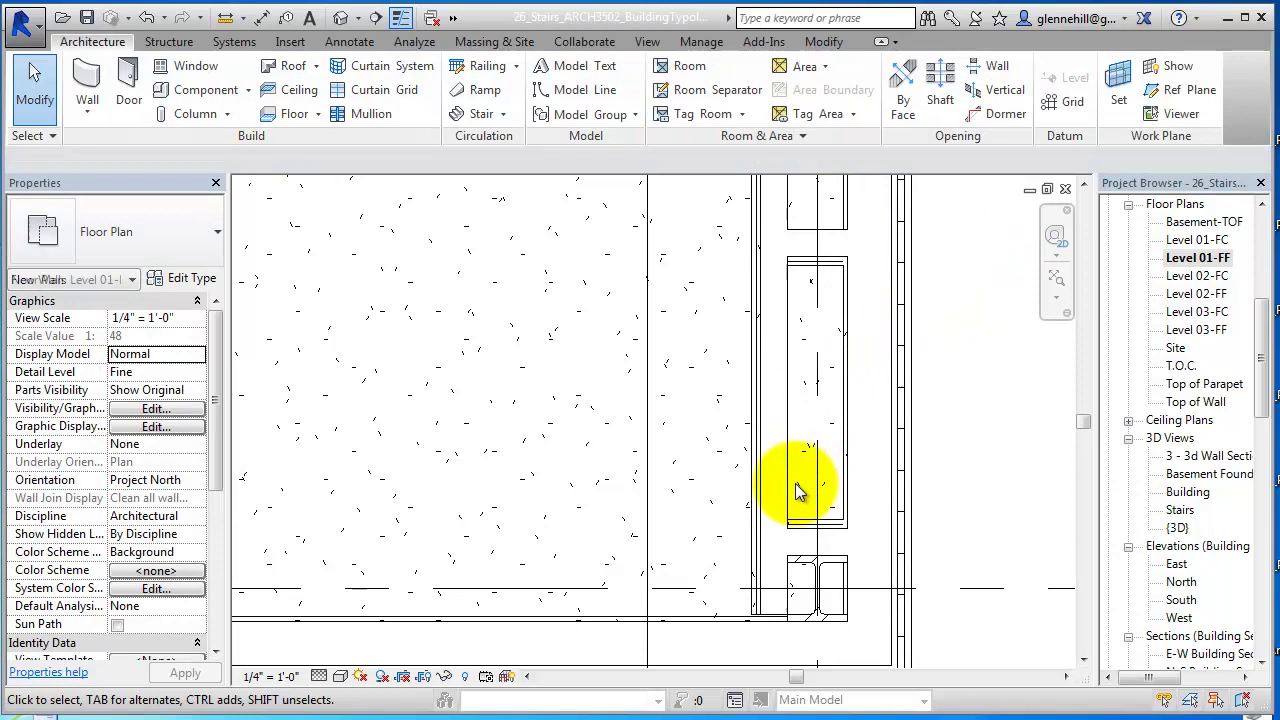
{"action": "left_click", "coordinate": [786, 350]}
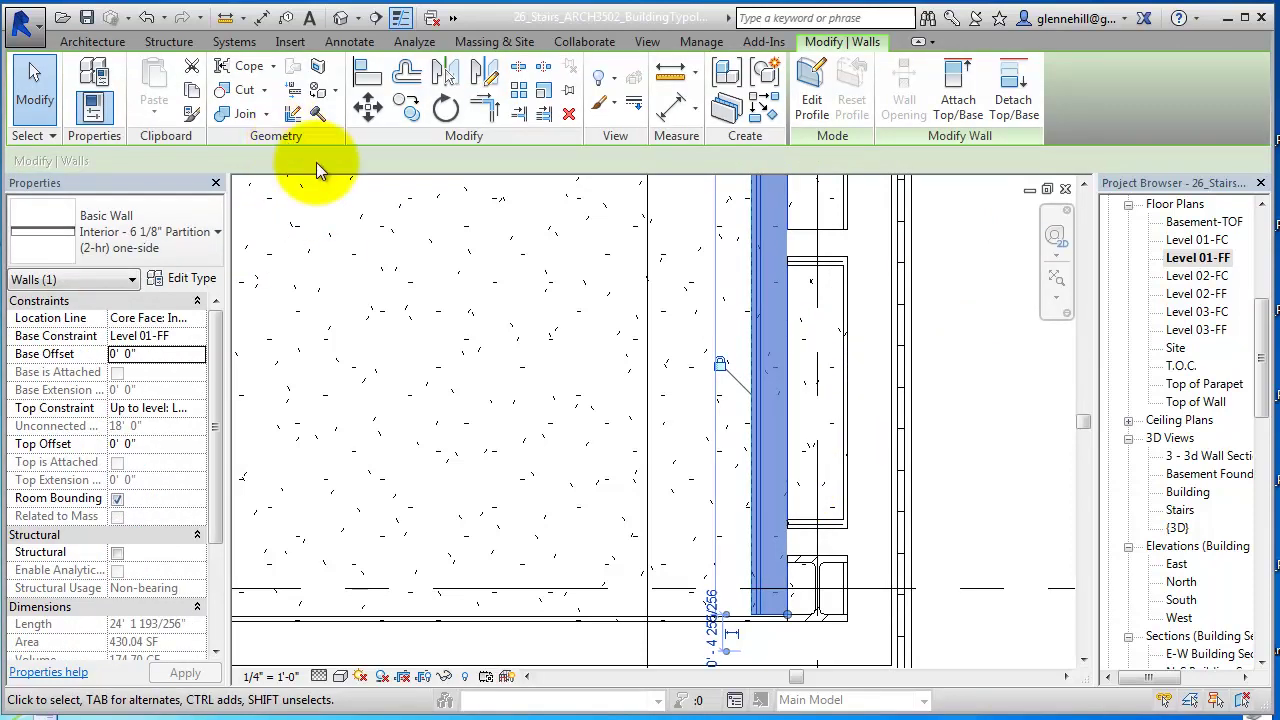
{"action": "left_click", "coordinate": [519, 68]}
{"action": "left_click", "coordinate": [793, 341]}
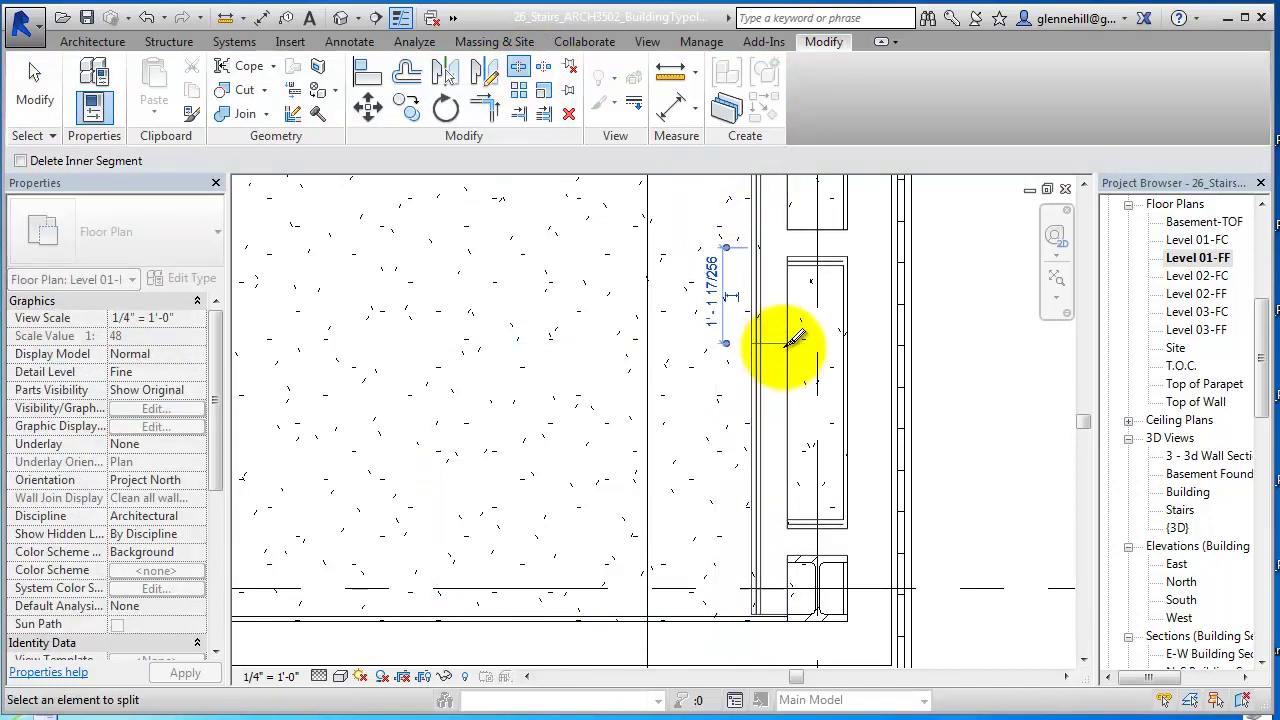
{"action": "left_click", "coordinate": [46, 101]}
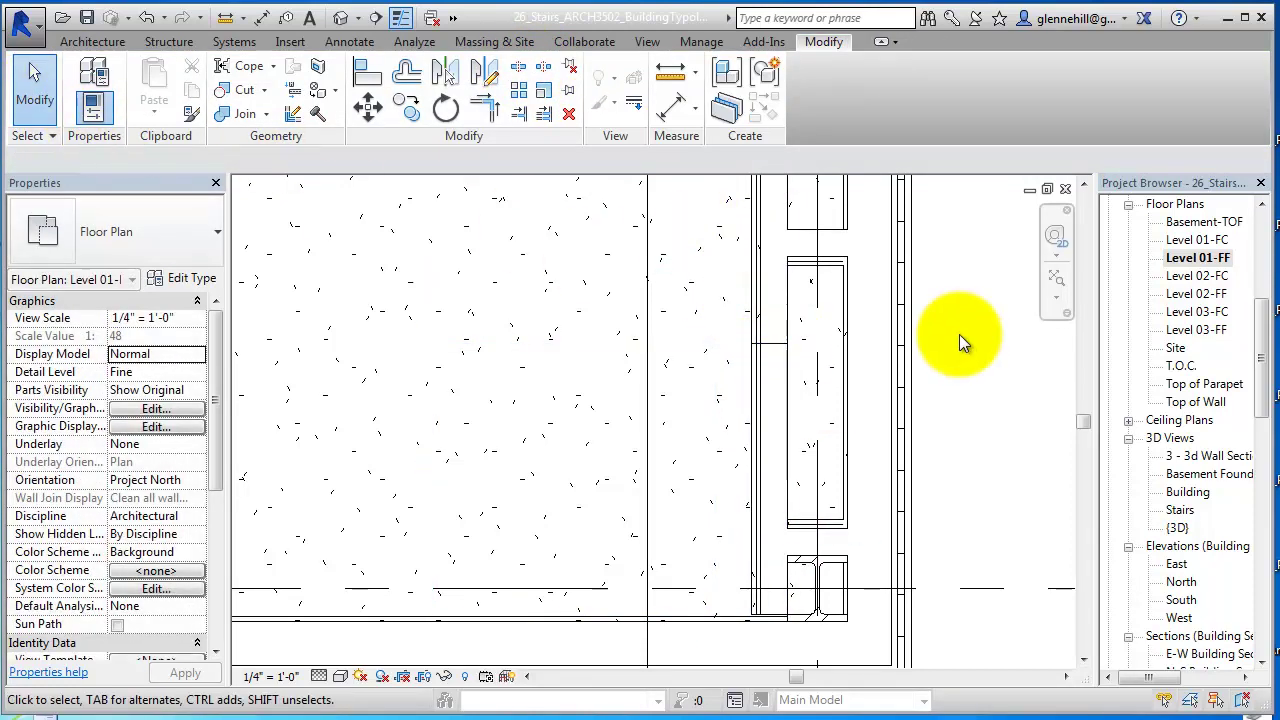
- Drag the upper piece's end up and shorten the lower piece to 3' 1", opening a gap
{"action": "left_click", "coordinate": [790, 328]}
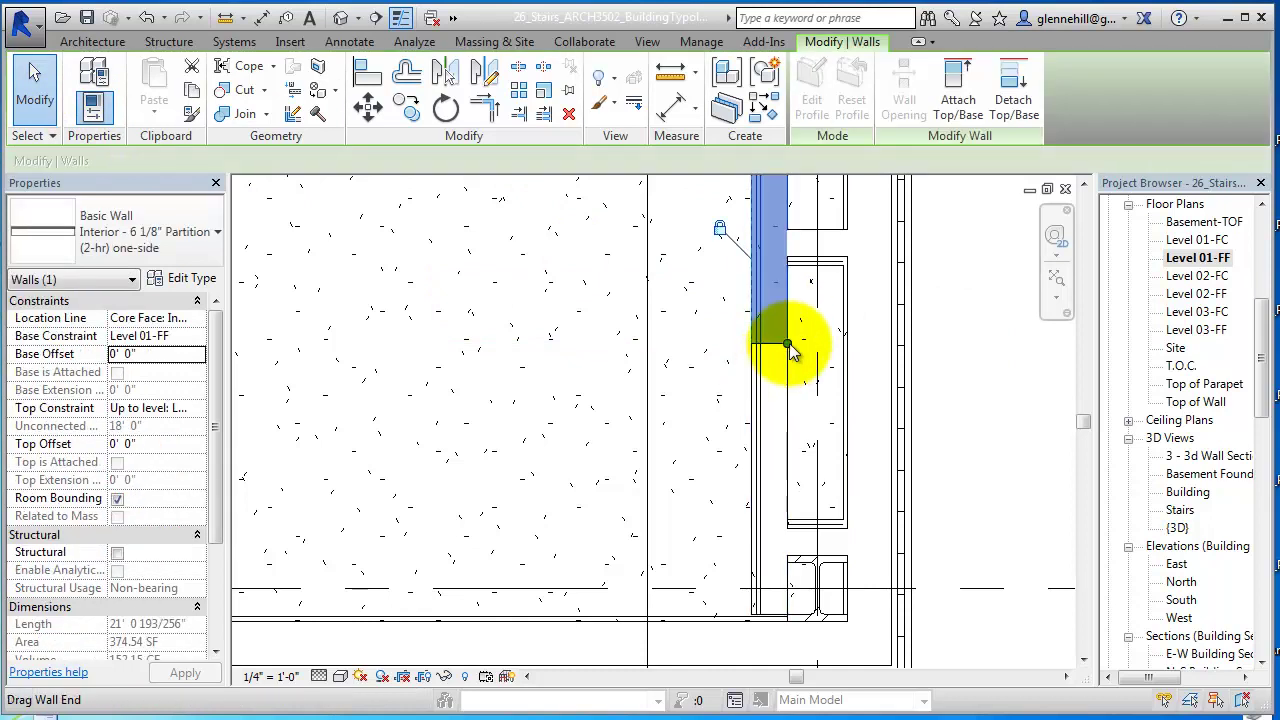
{"action": "left_click_drag", "start_coordinate": [793, 343], "coordinate": [785, 245]}
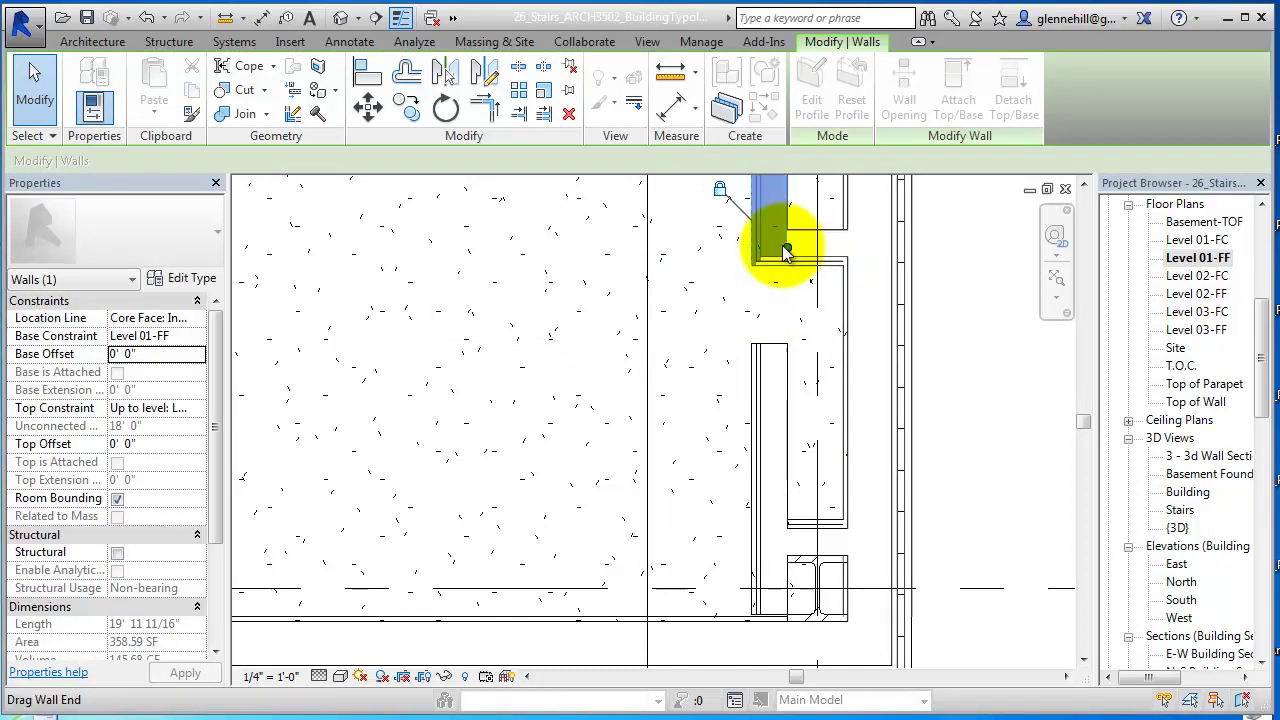
{"action": "left_click", "coordinate": [787, 390]}
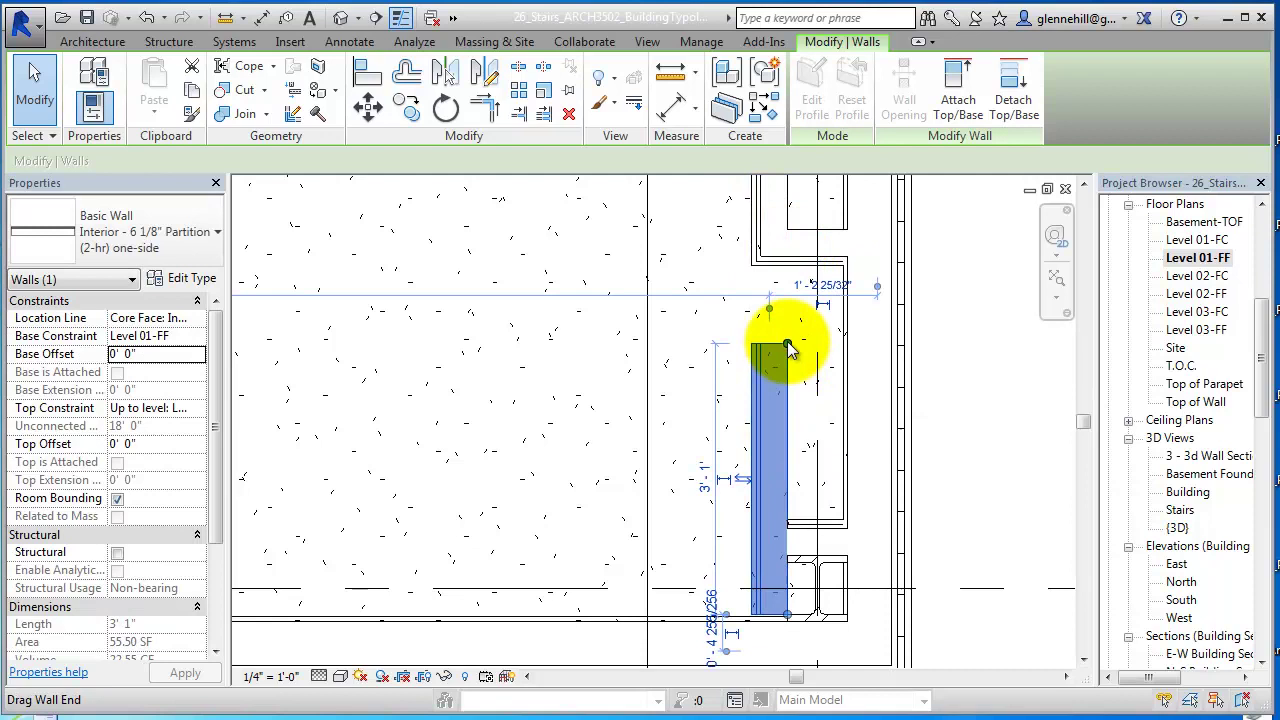
{"action": "left_click_drag", "start_coordinate": [788, 345], "coordinate": [795, 548]}
{"action": "left_click", "coordinate": [690, 410]}
{"action": "scroll", "coordinate": [620, 385], "scroll_direction": "down", "scroll_amount": 2}
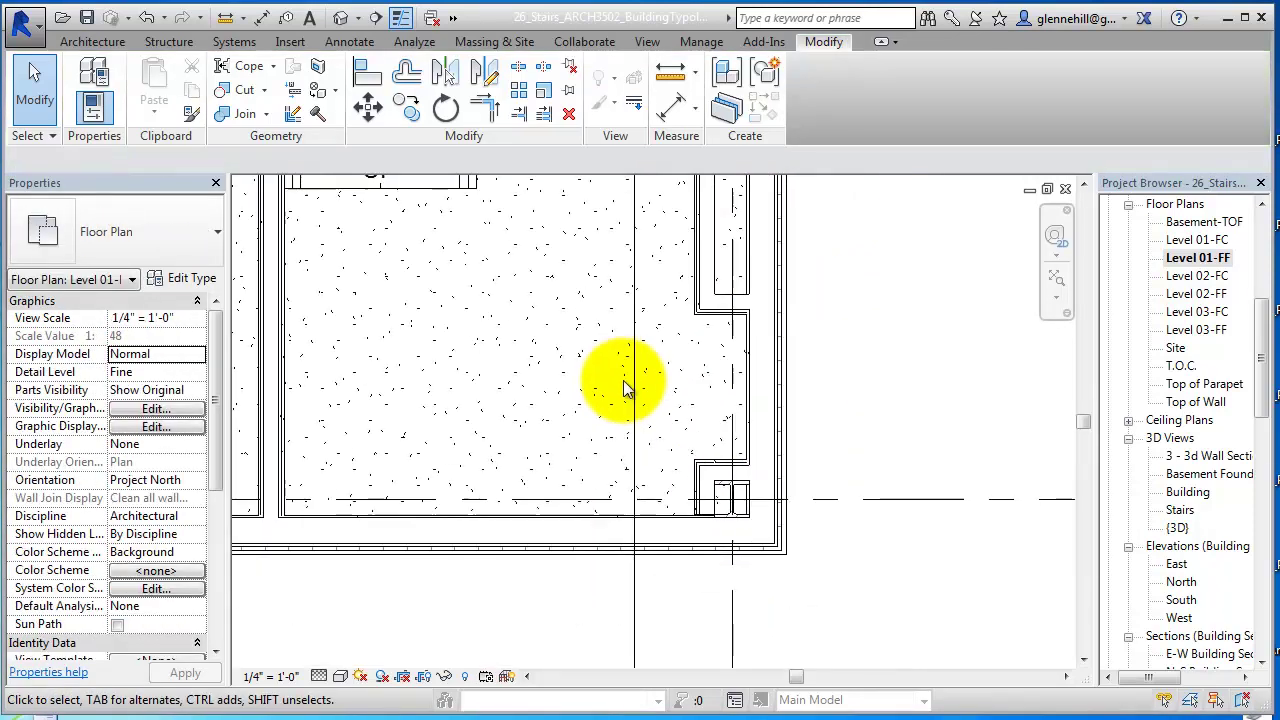
{"action": "middle_click_drag", "start_coordinate": [657, 443], "coordinate": [762, 423]}
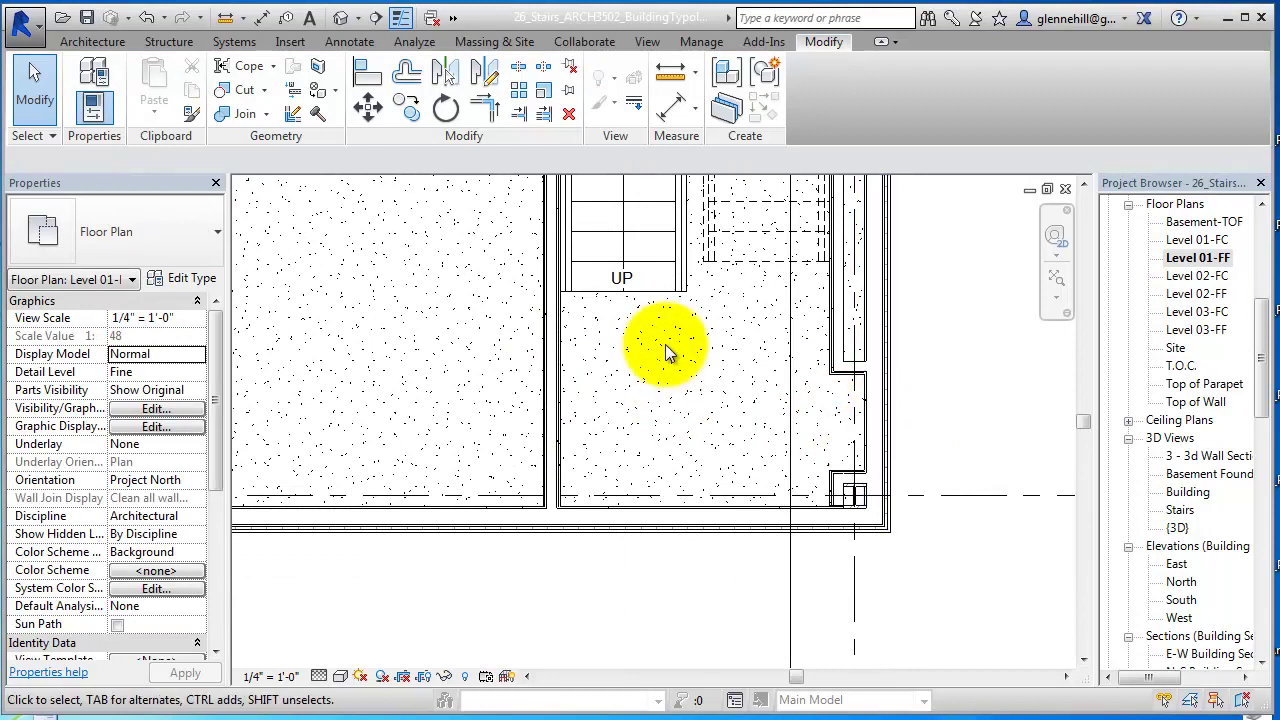
- Place a Single-Flush 36" x 84" door in the exterior wall beside the stair
{"action": "left_click", "coordinate": [92, 41]}
{"action": "left_click", "coordinate": [130, 90]}
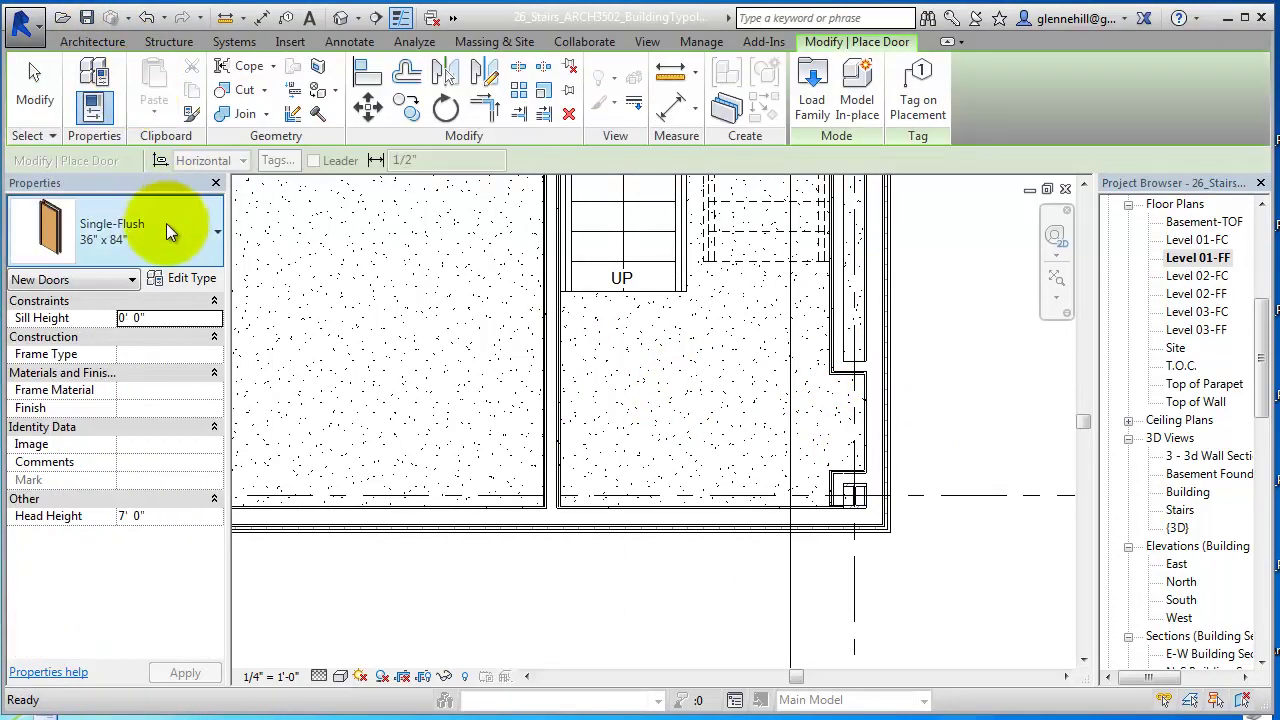
{"action": "left_click", "coordinate": [214, 238]}
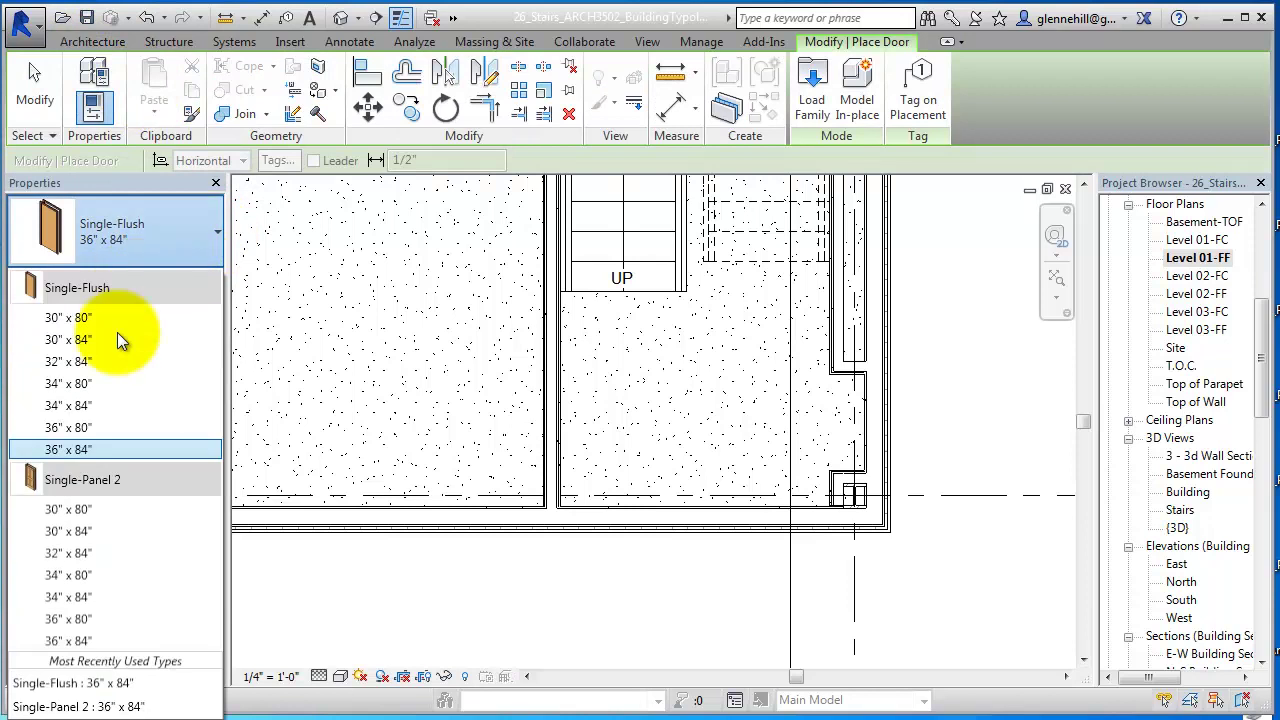
{"action": "left_click", "coordinate": [76, 451]}
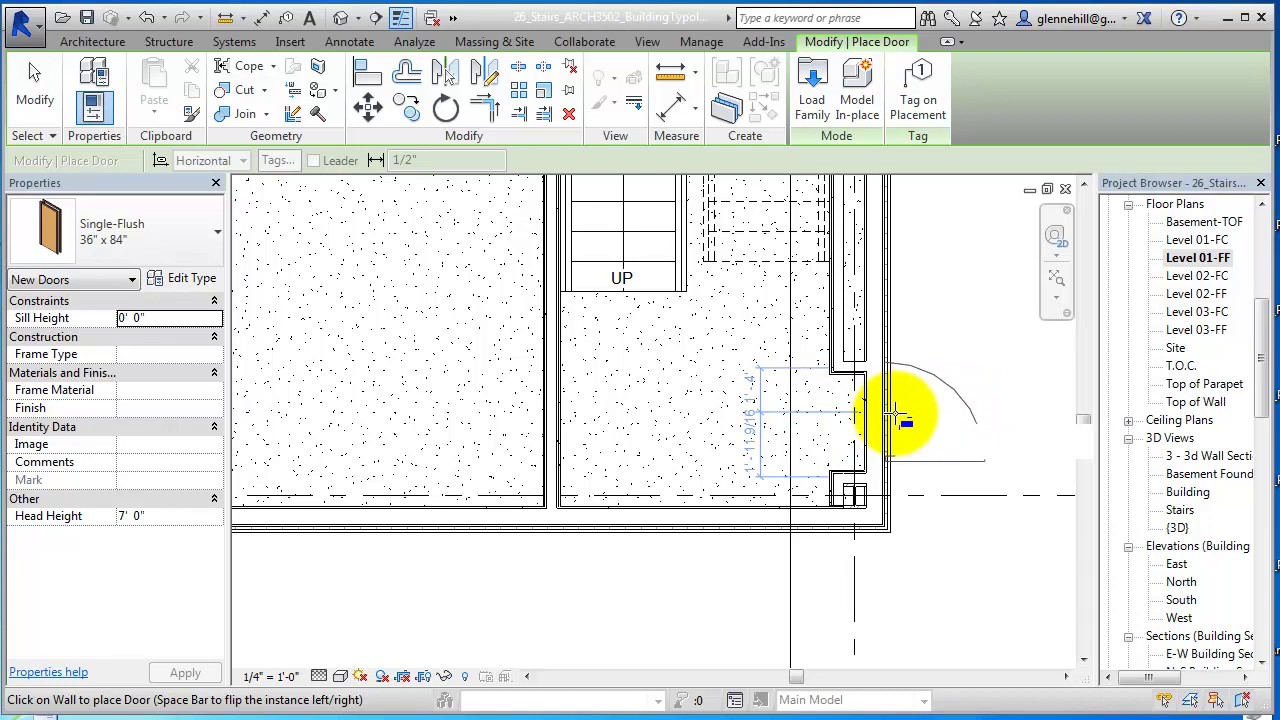
{"action": "left_click", "coordinate": [897, 415]}
{"action": "scroll", "coordinate": [794, 371], "scroll_direction": "up", "scroll_amount": 4}
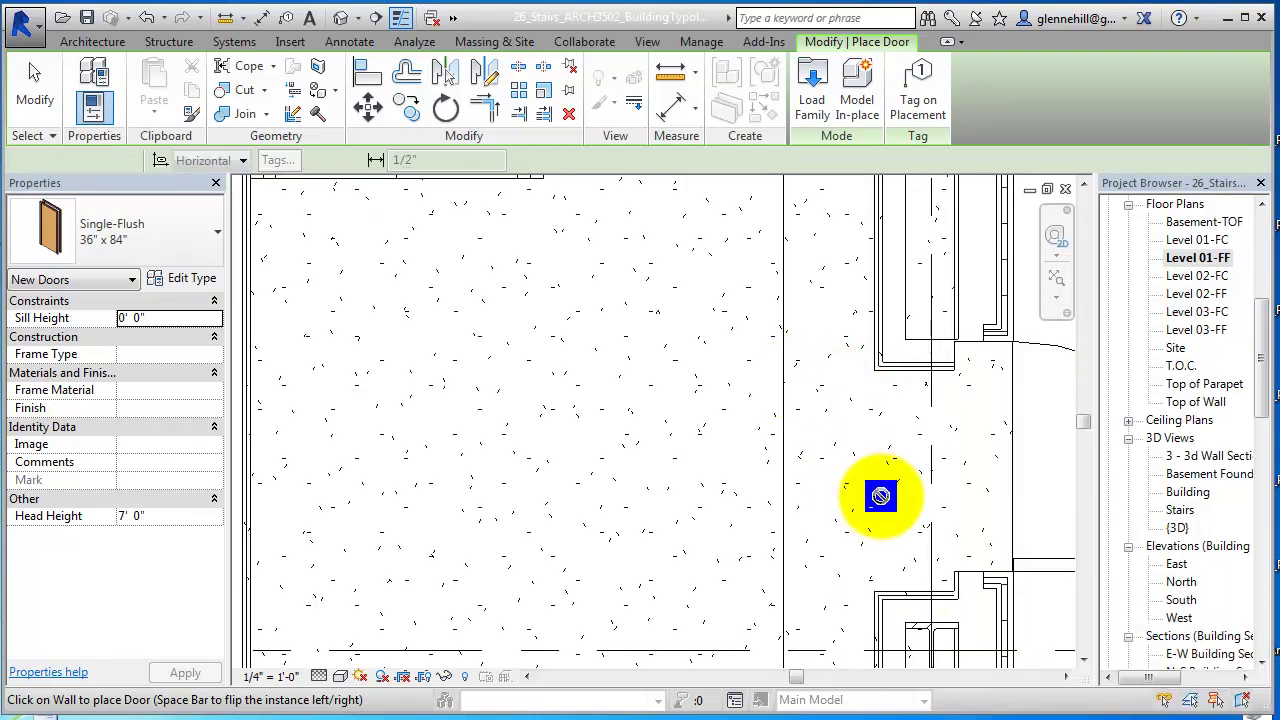
{"action": "middle_click_drag", "start_coordinate": [908, 414], "coordinate": [840, 480]}
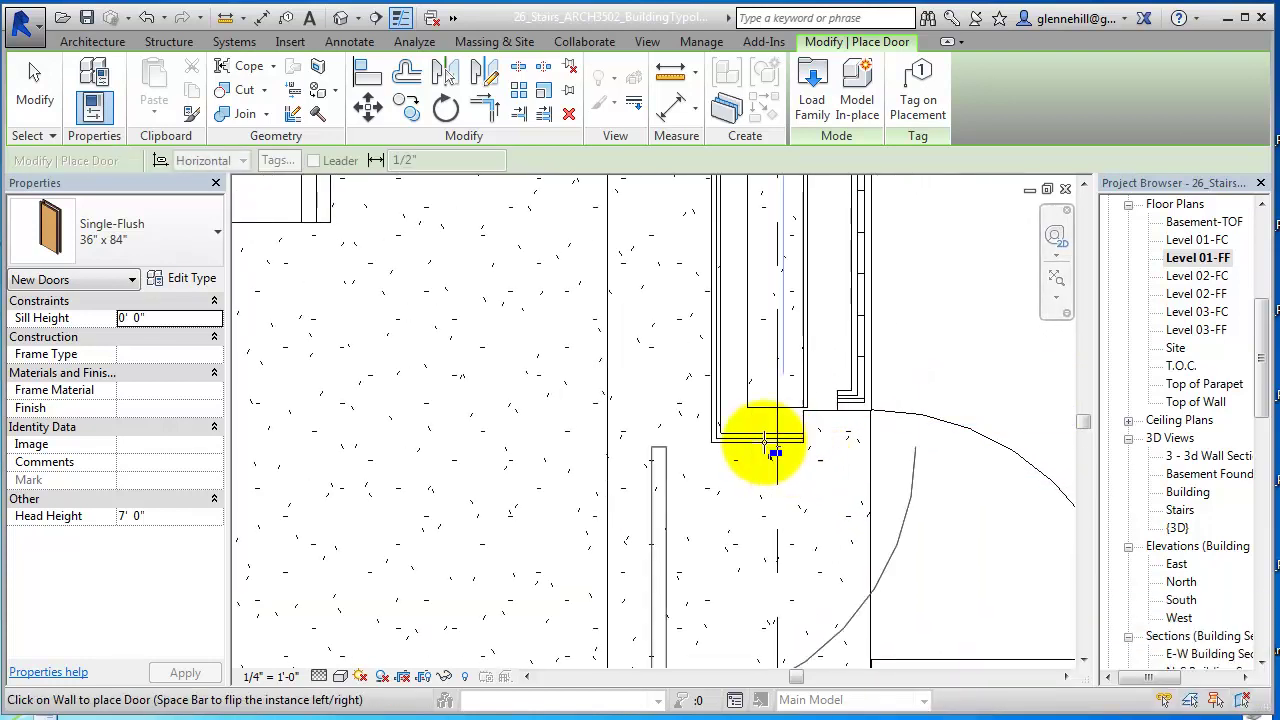
- Move the short partition wall piece up beside the new door
{"action": "left_click", "coordinate": [34, 90]}
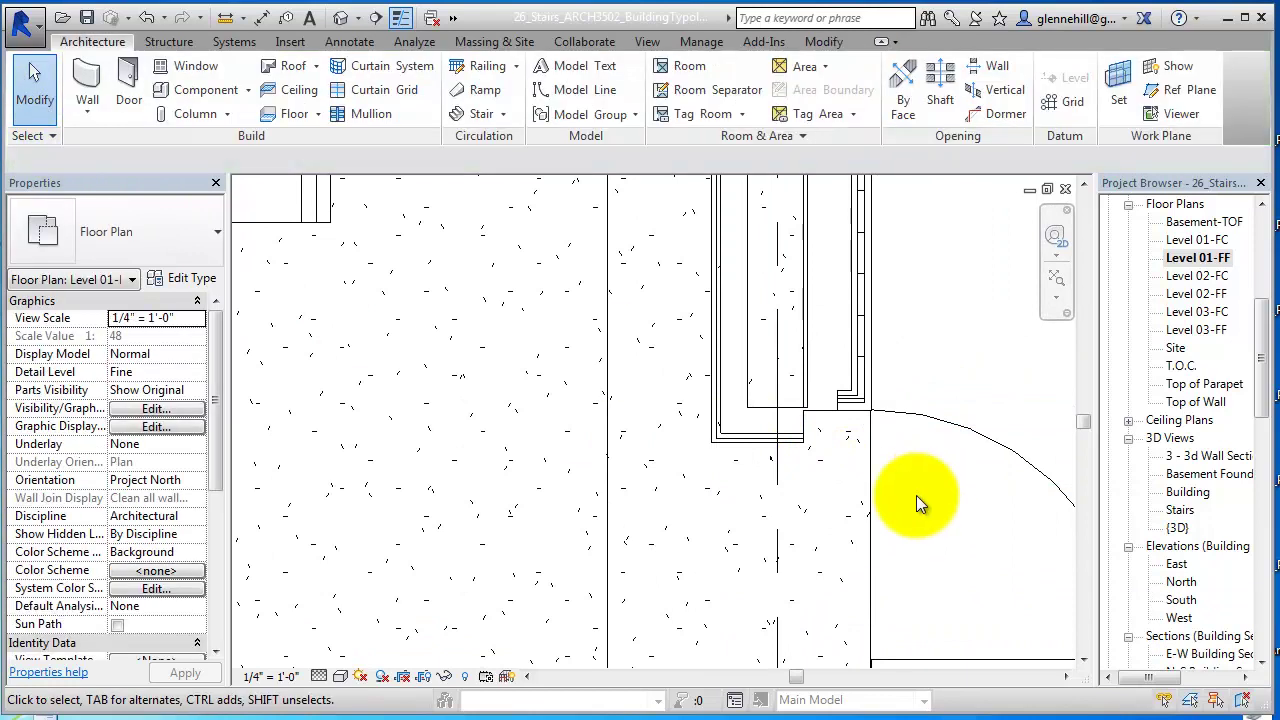
{"action": "left_click", "coordinate": [760, 450]}
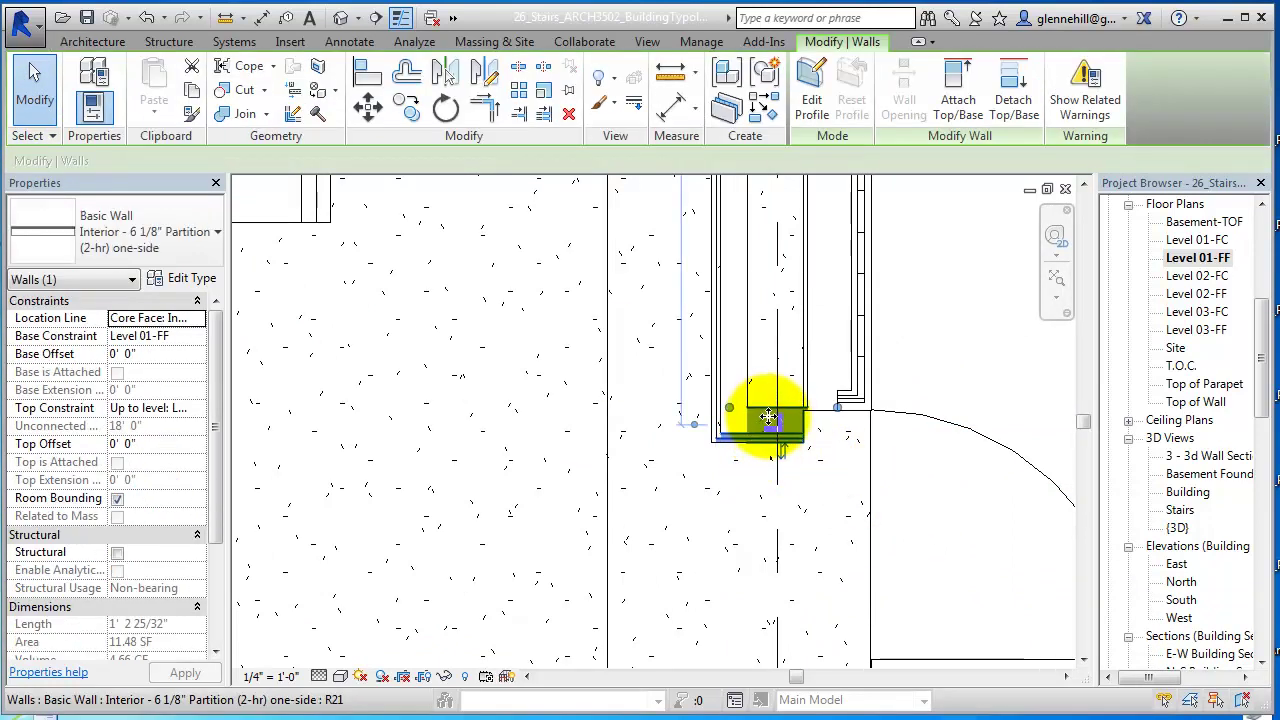
{"action": "left_click_drag", "start_coordinate": [770, 403], "coordinate": [775, 362]}
{"action": "left_click", "coordinate": [829, 443]}
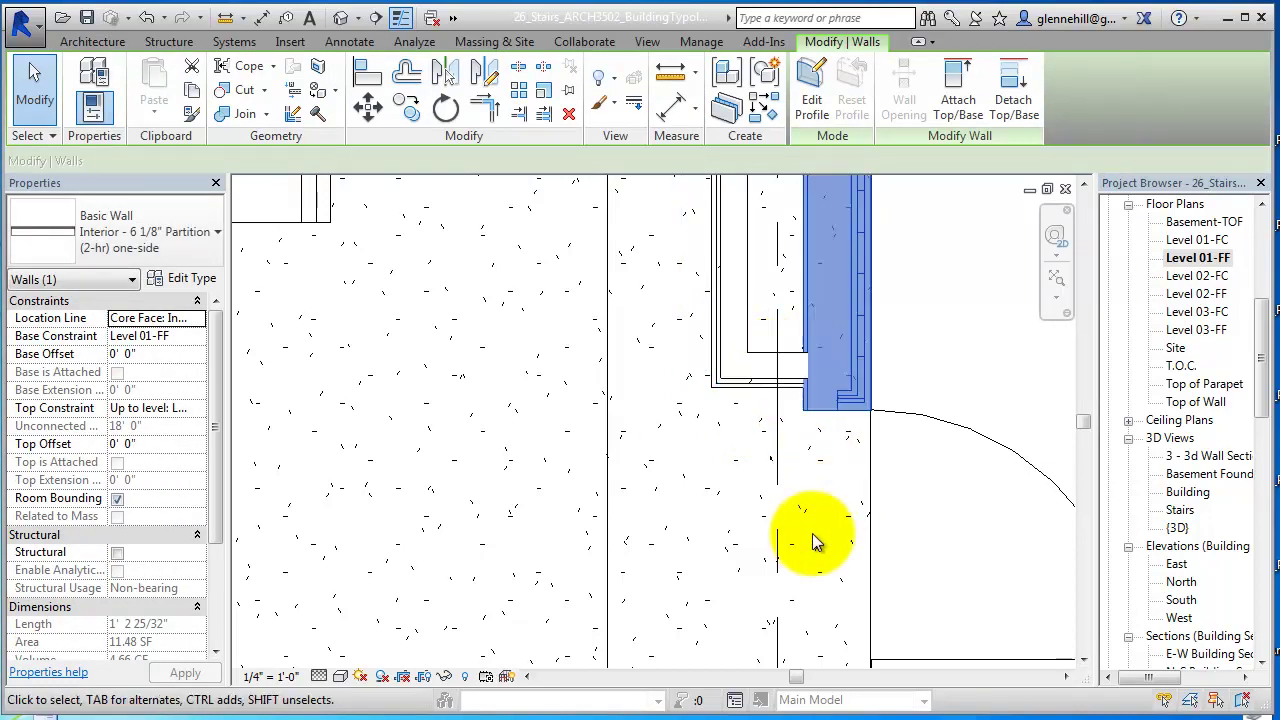
{"action": "scroll", "coordinate": [810, 495], "scroll_direction": "down", "scroll_amount": 3}
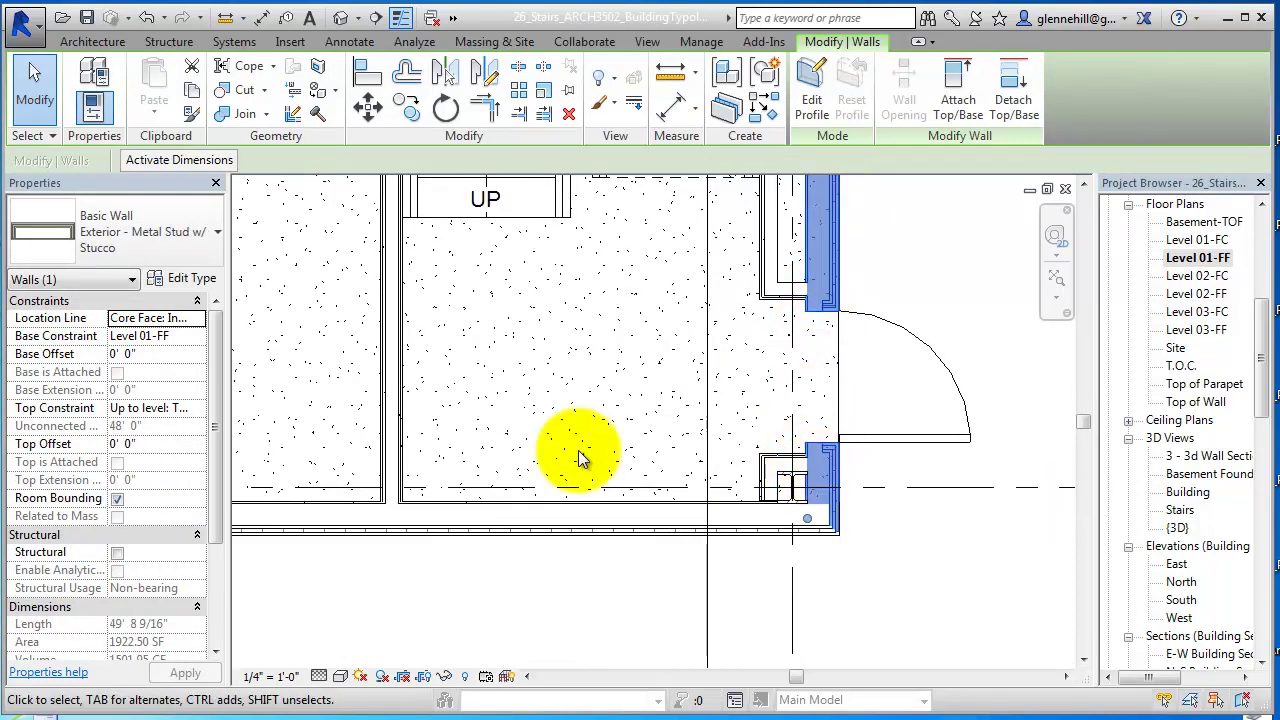
{"action": "key", "text": "Escape"}
{"action": "scroll", "coordinate": [577, 371], "scroll_direction": "down", "scroll_amount": 2}
{"action": "middle_click_drag", "start_coordinate": [577, 371], "coordinate": [760, 374]}
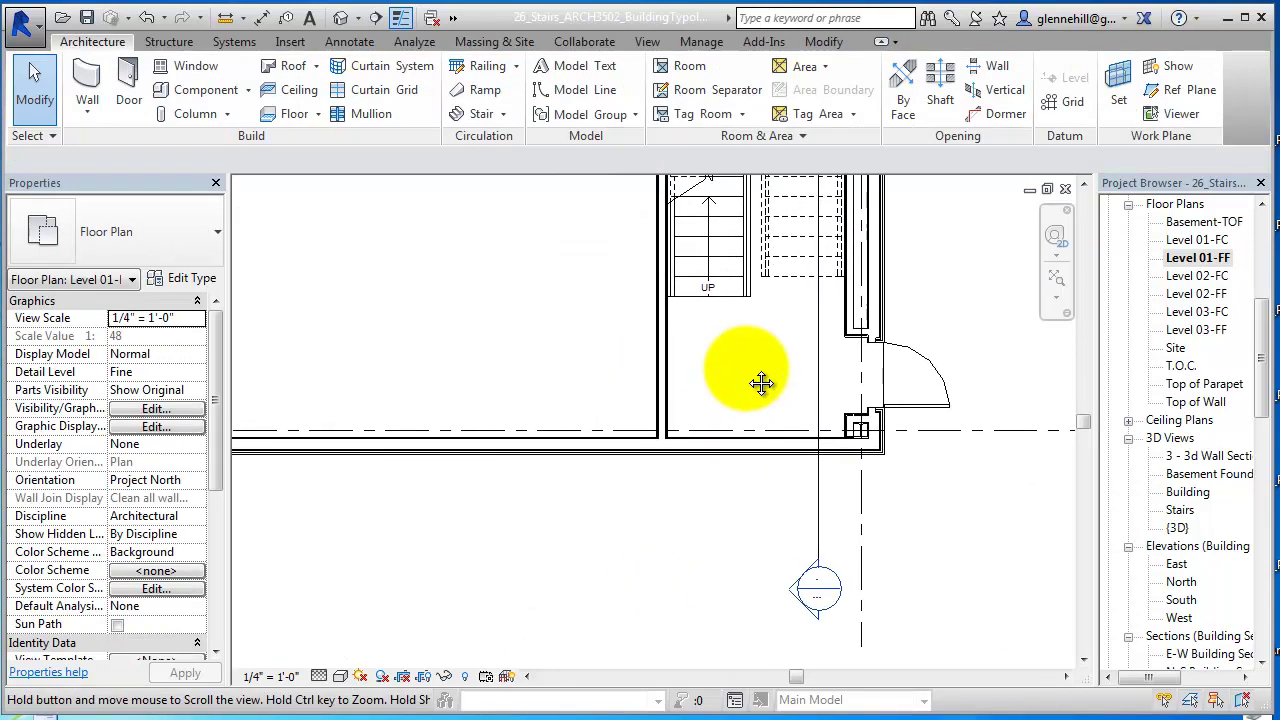
{"action": "middle_click_drag", "start_coordinate": [677, 349], "coordinate": [735, 483]}
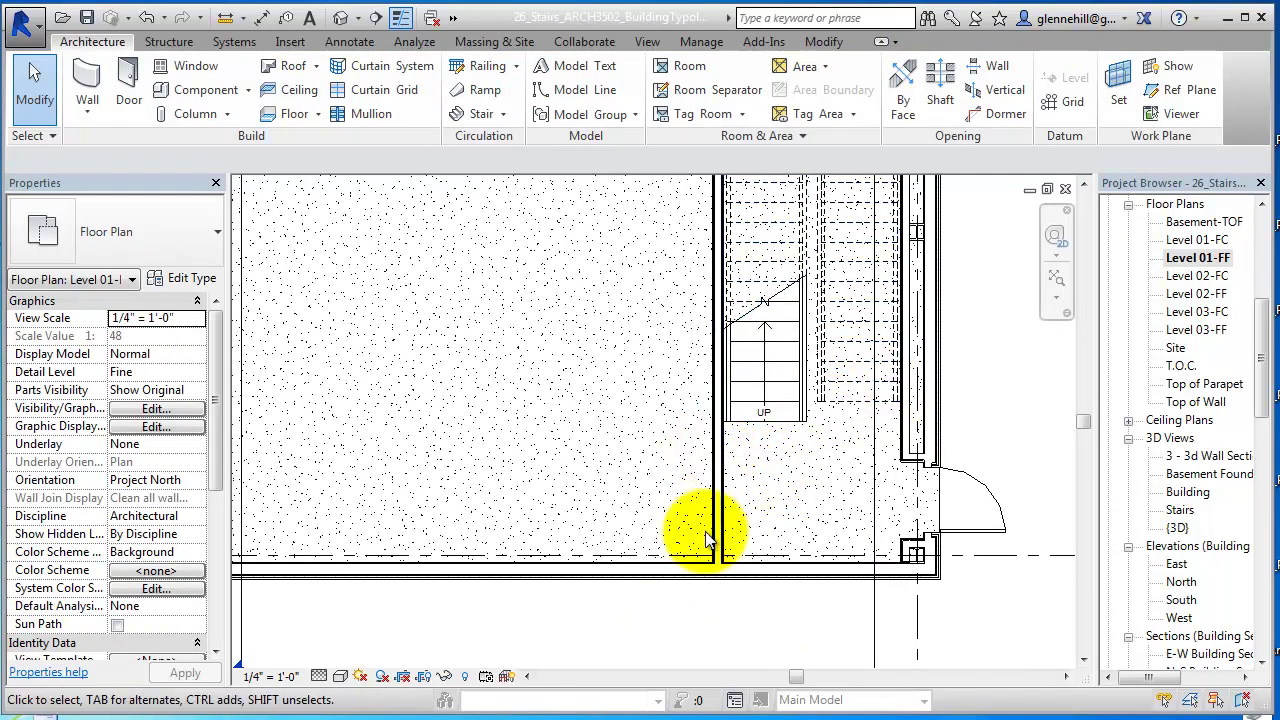
{"action": "scroll", "coordinate": [769, 461], "scroll_direction": "down", "scroll_amount": 2}
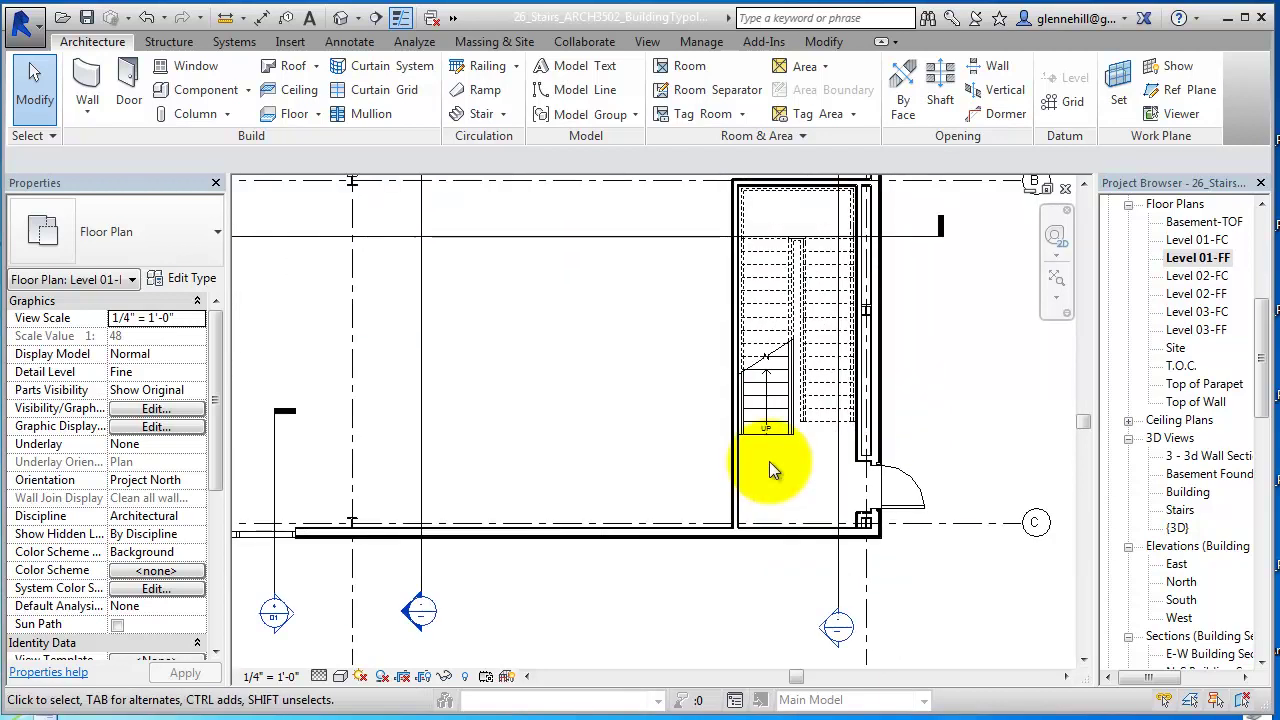
{"action": "middle_click_drag", "start_coordinate": [769, 461], "coordinate": [753, 527]}
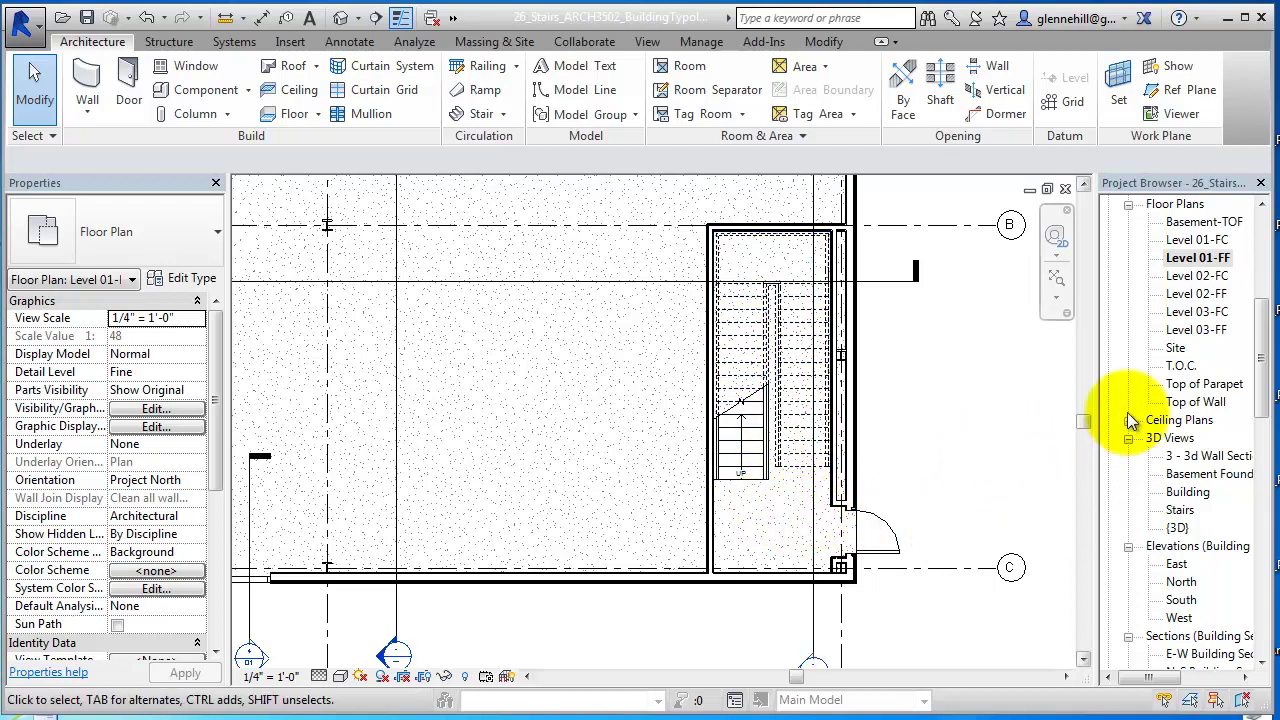
- Switch from the Level 02-FF to the Level 01-FF floor plan, centred on the stair
{"action": "double_click", "coordinate": [1220, 296]}
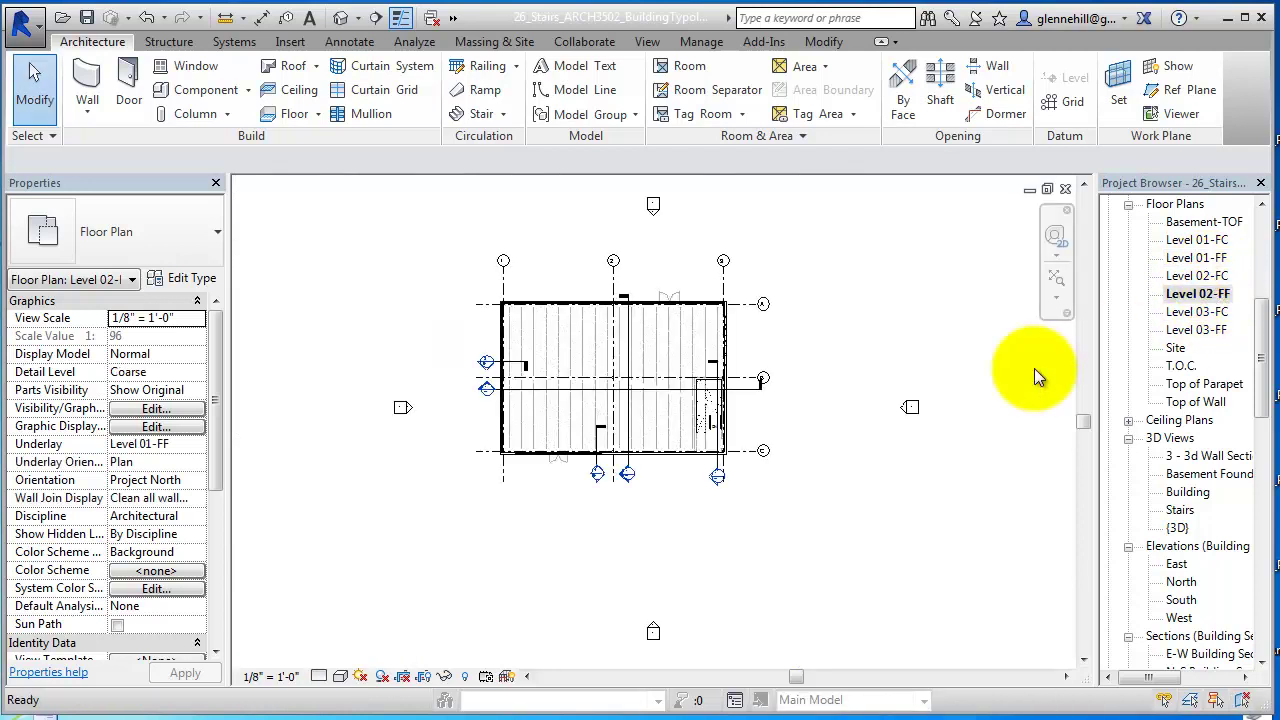
{"action": "scroll", "coordinate": [727, 440], "scroll_direction": "up", "scroll_amount": 5}
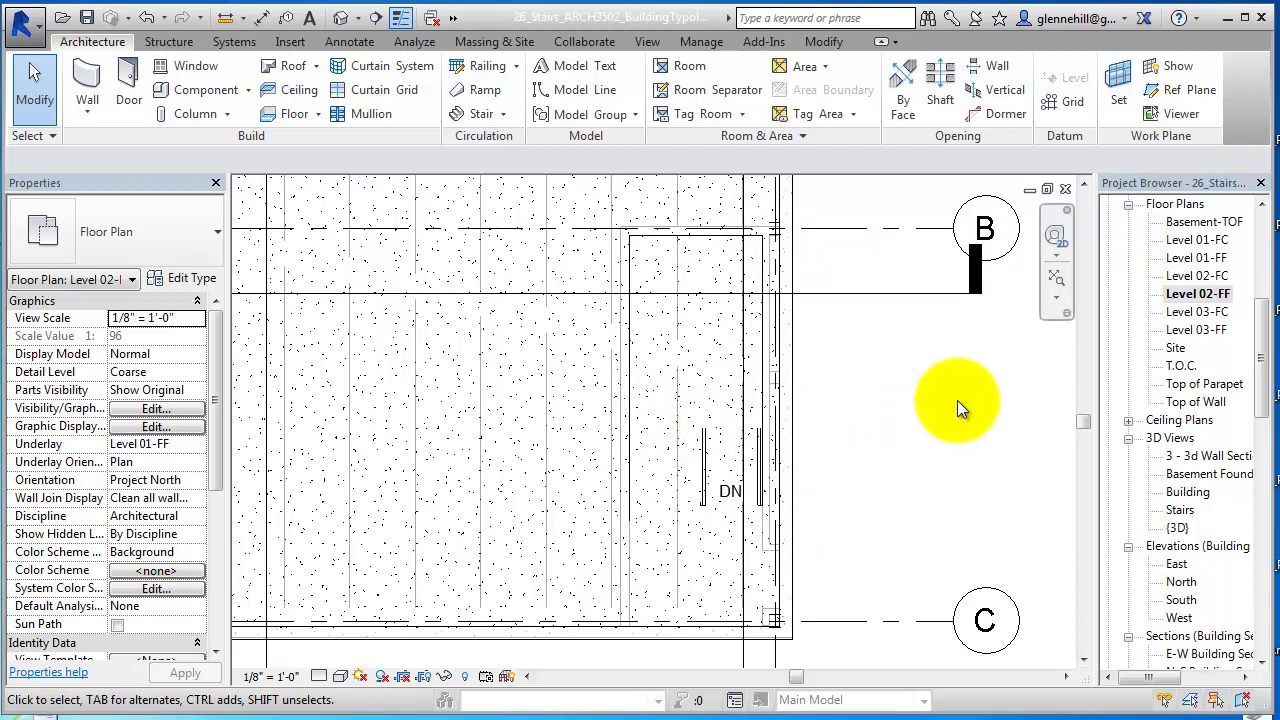
{"action": "double_click", "coordinate": [1205, 259]}
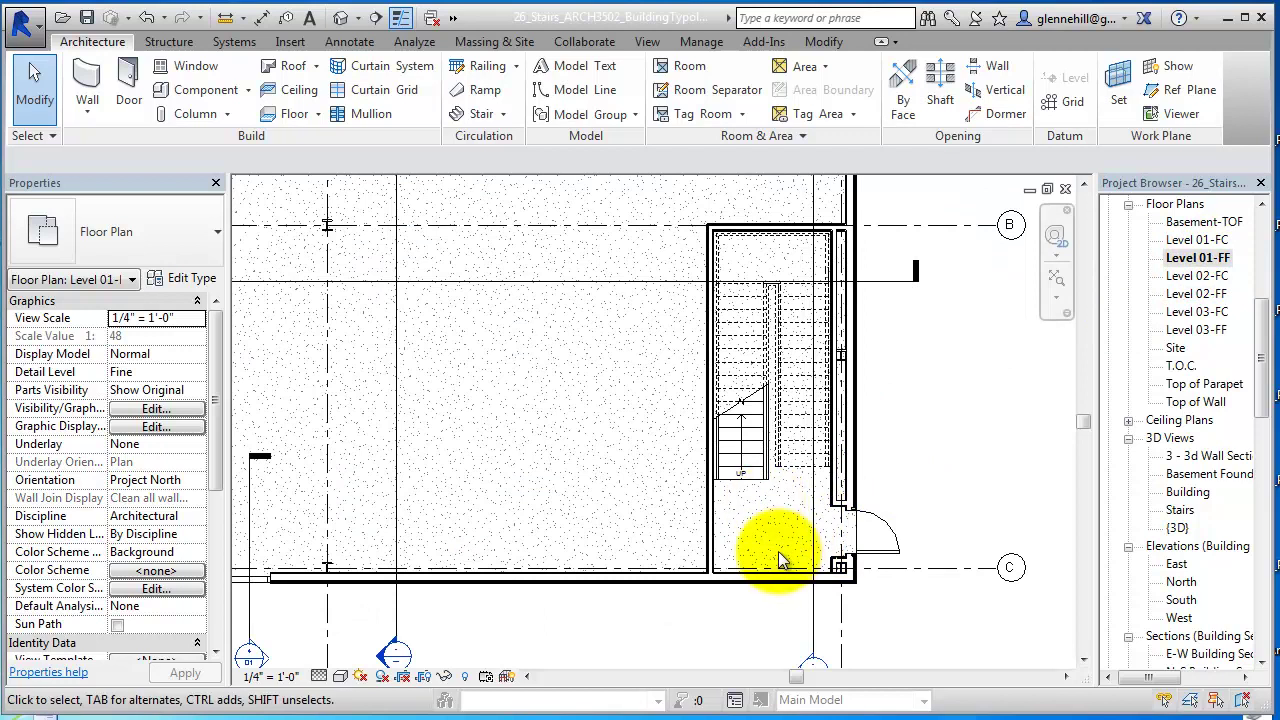
{"action": "scroll", "coordinate": [895, 322], "scroll_direction": "up", "scroll_amount": 2}
{"action": "scroll", "coordinate": [895, 335], "scroll_direction": "up", "scroll_amount": 2}
{"action": "middle_click_drag", "start_coordinate": [914, 340], "coordinate": [922, 357]}
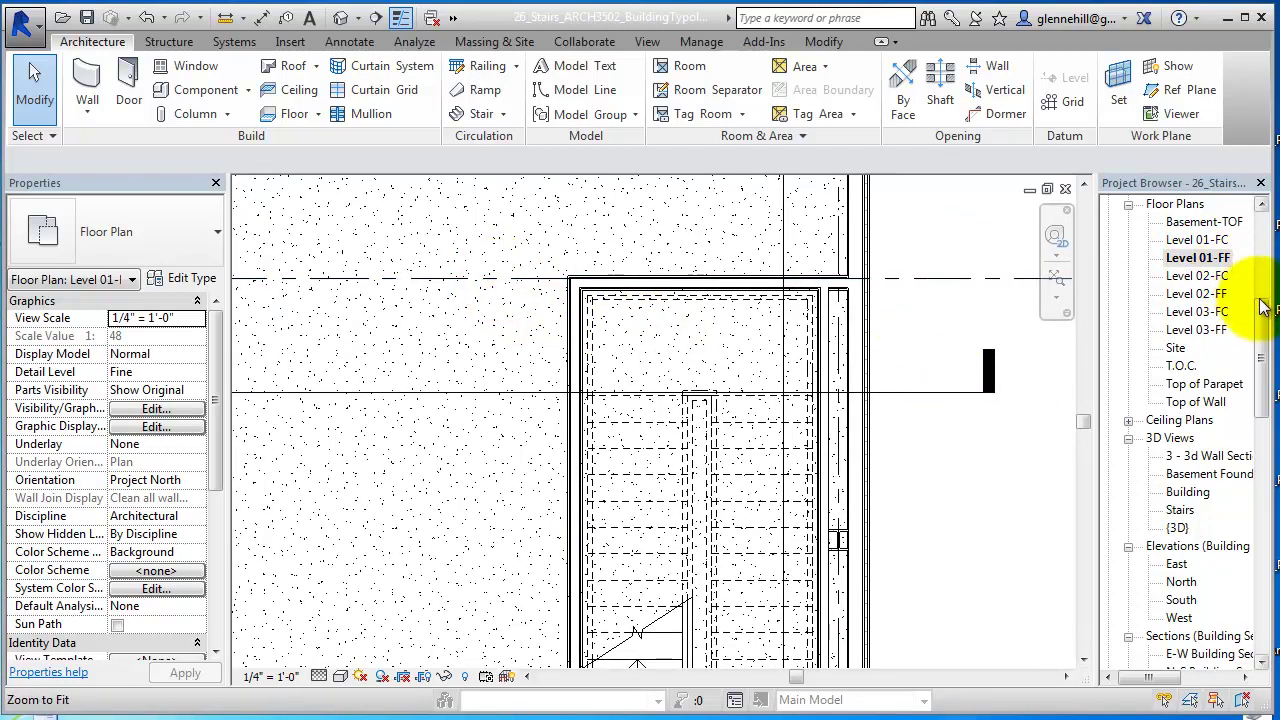
{"action": "scroll", "coordinate": [1262, 308], "scroll_direction": "up", "scroll_amount": 6}
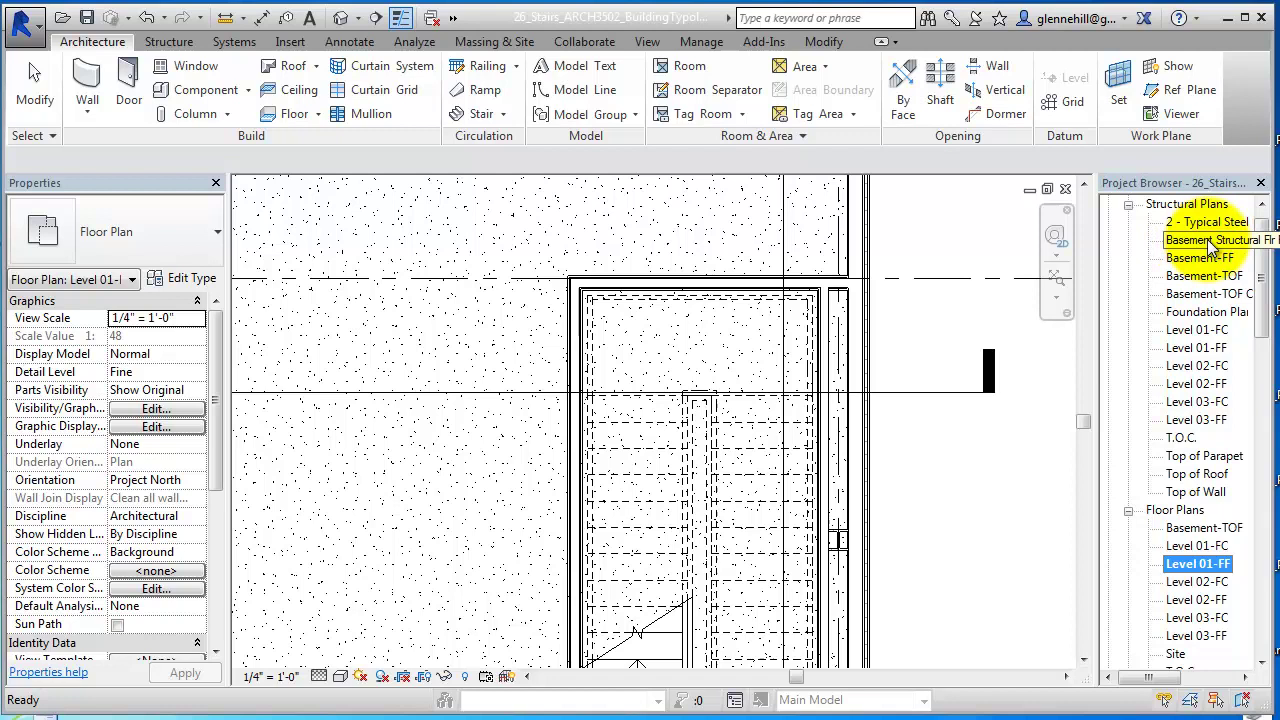
- Open the Level 02-FF structural plan and inspect the bar joist over the stair
{"action": "double_click", "coordinate": [1197, 347]}
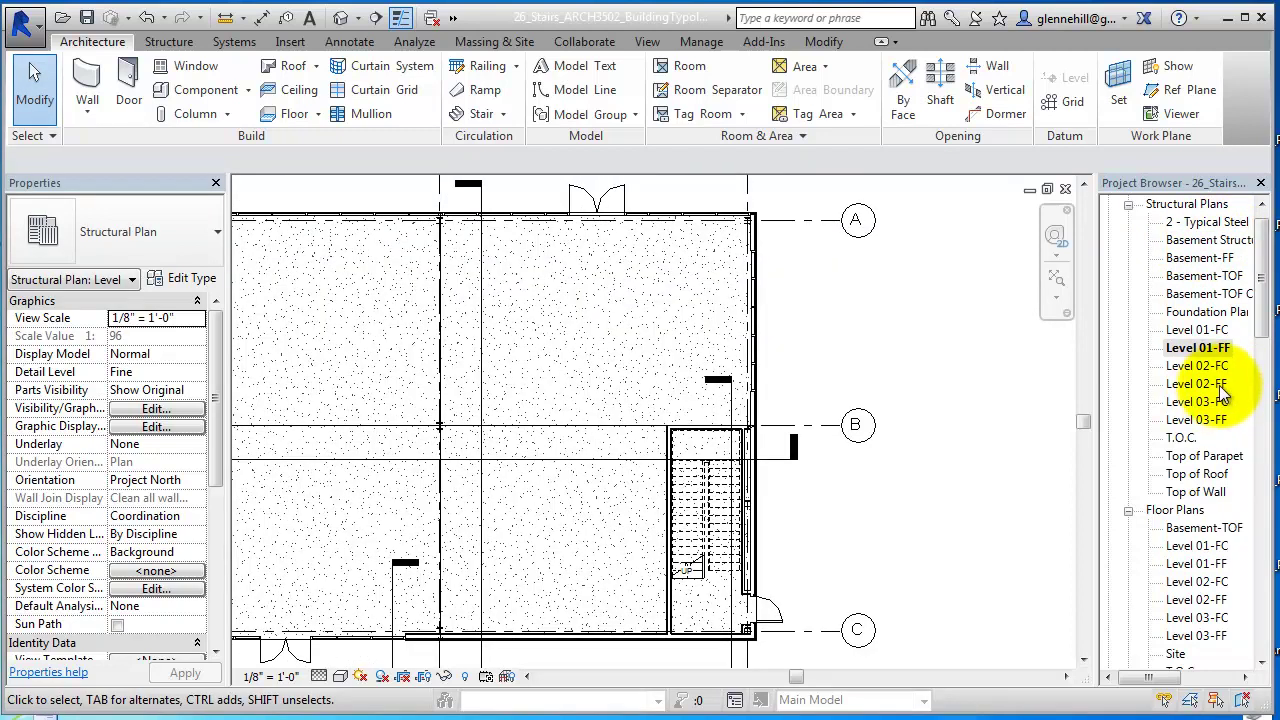
{"action": "double_click", "coordinate": [1220, 386]}
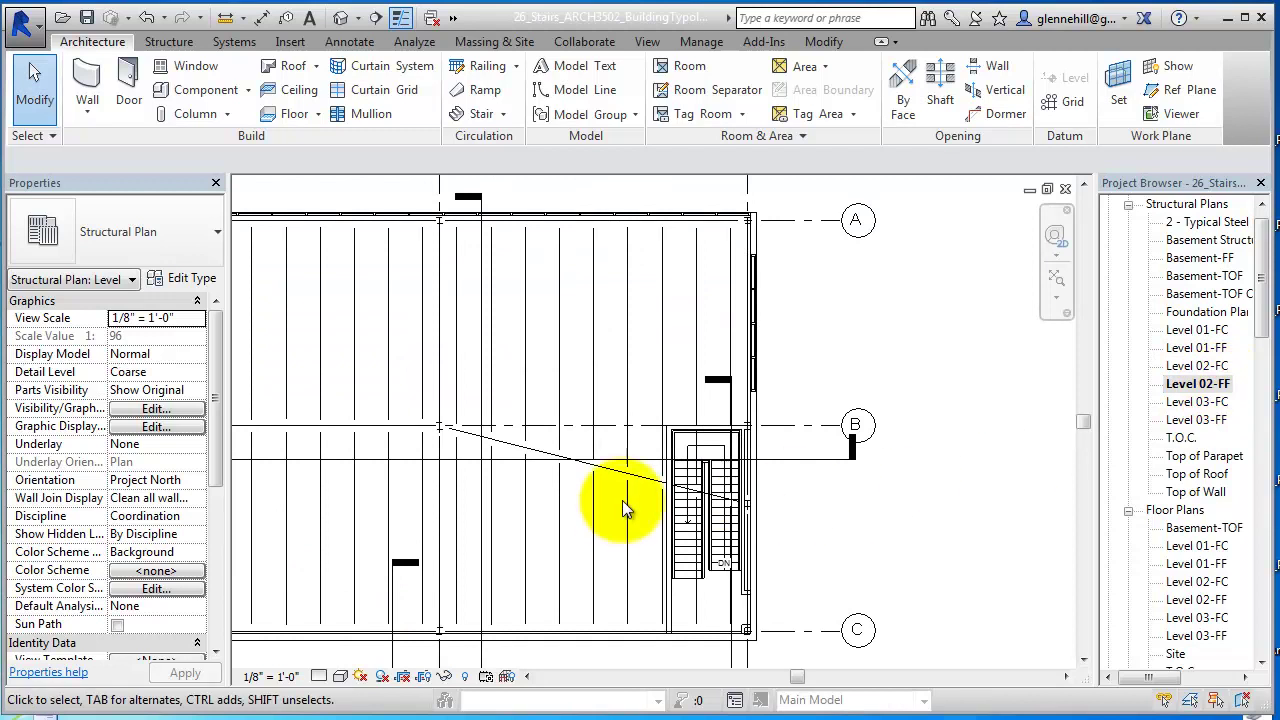
{"action": "scroll", "coordinate": [623, 508], "scroll_direction": "up", "scroll_amount": 5}
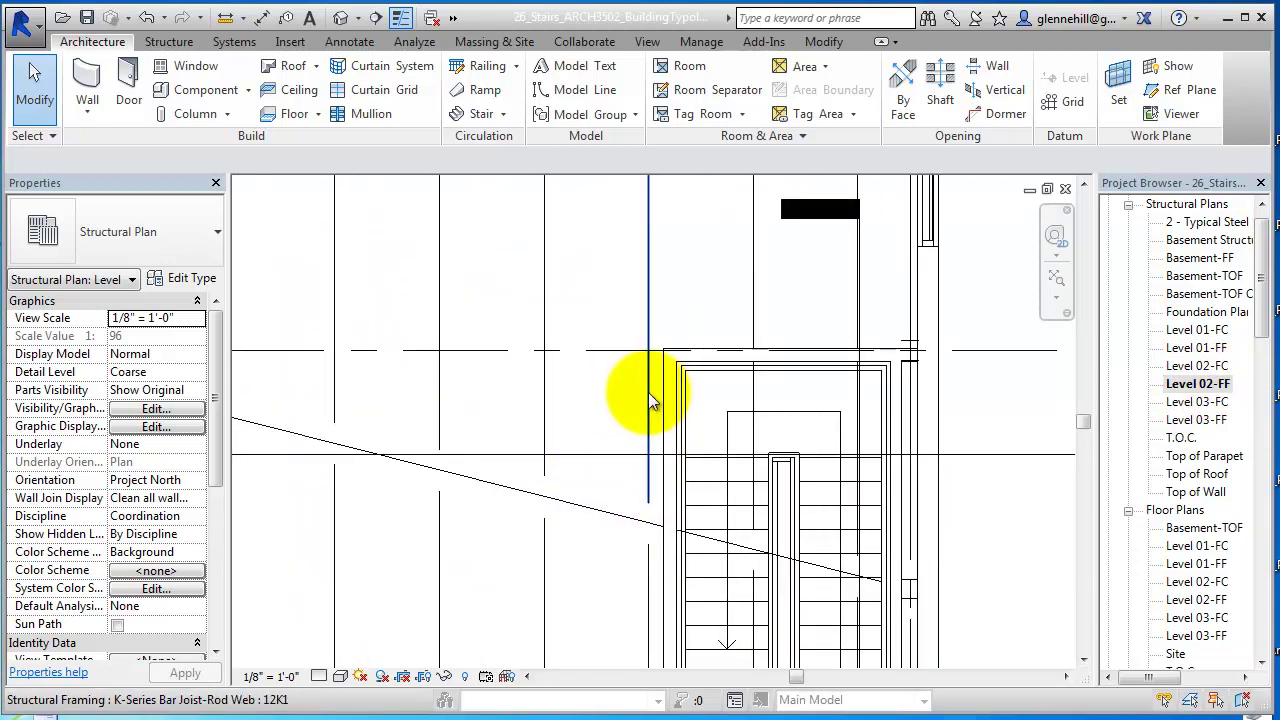
{"action": "left_click", "coordinate": [755, 405]}
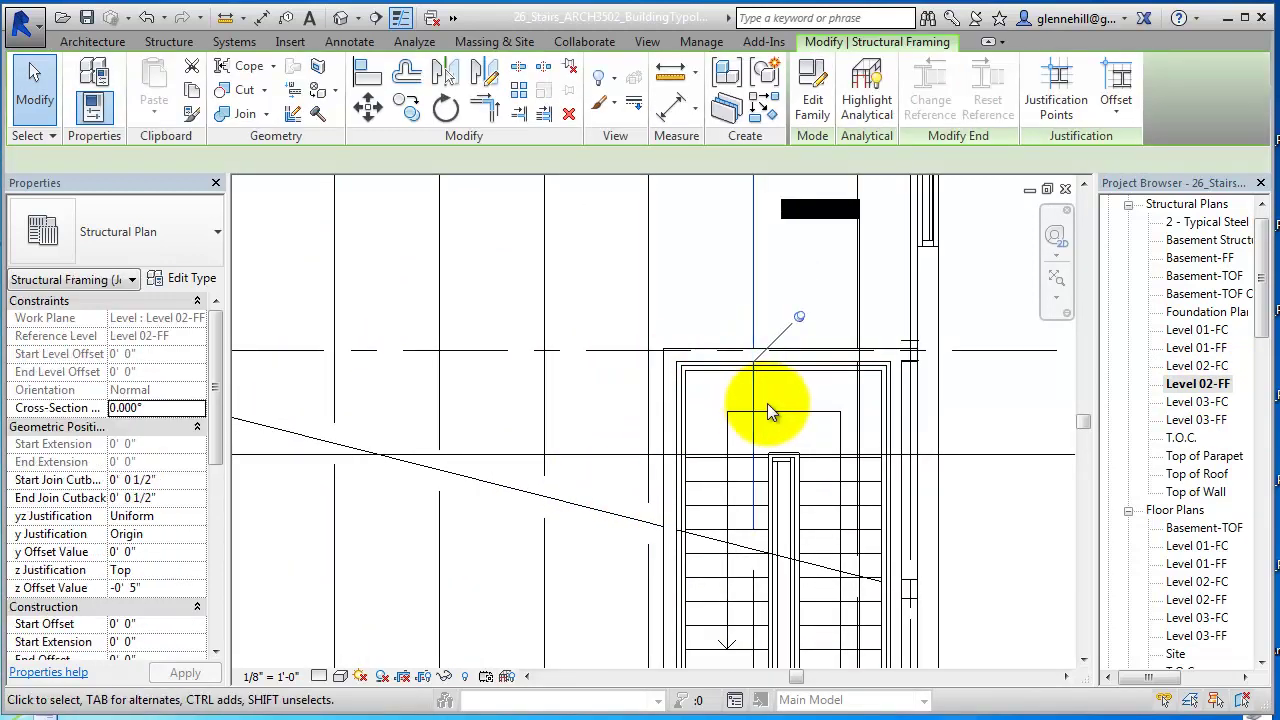
{"action": "scroll", "coordinate": [807, 404], "scroll_direction": "down", "scroll_amount": 3}
{"action": "middle_click_drag", "start_coordinate": [818, 418], "coordinate": [802, 312]}
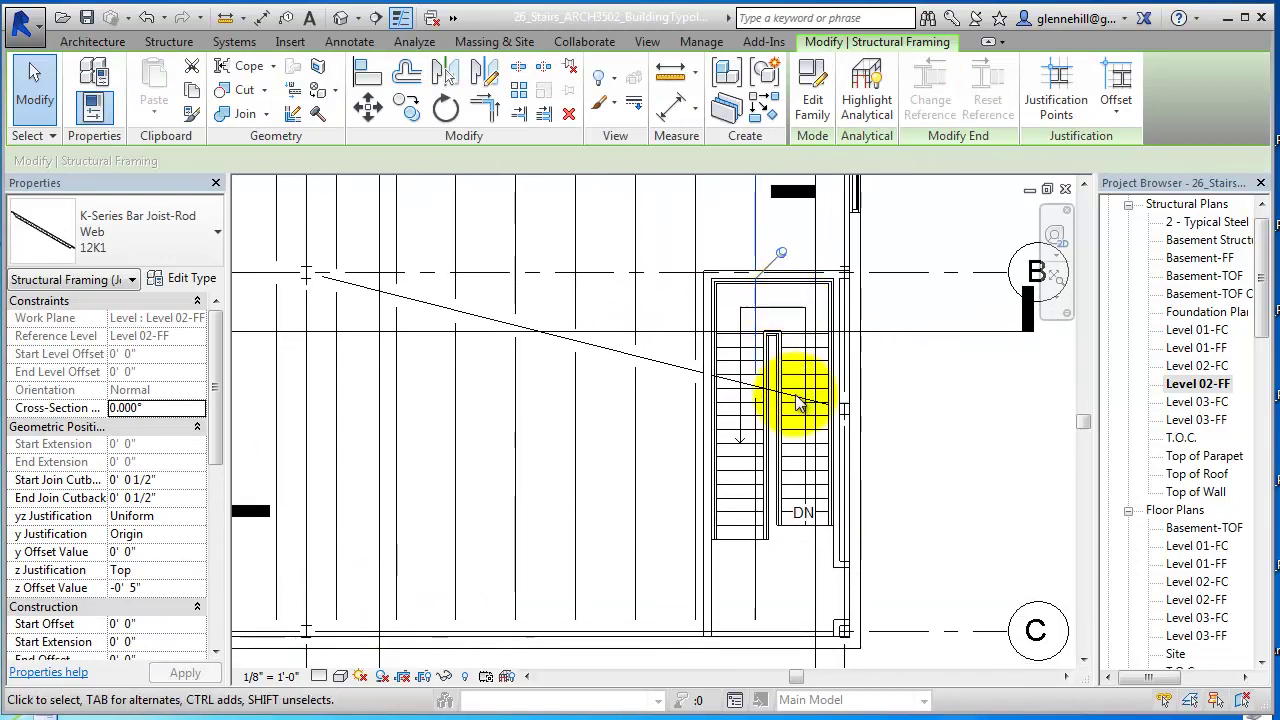
{"action": "left_click", "coordinate": [755, 585]}
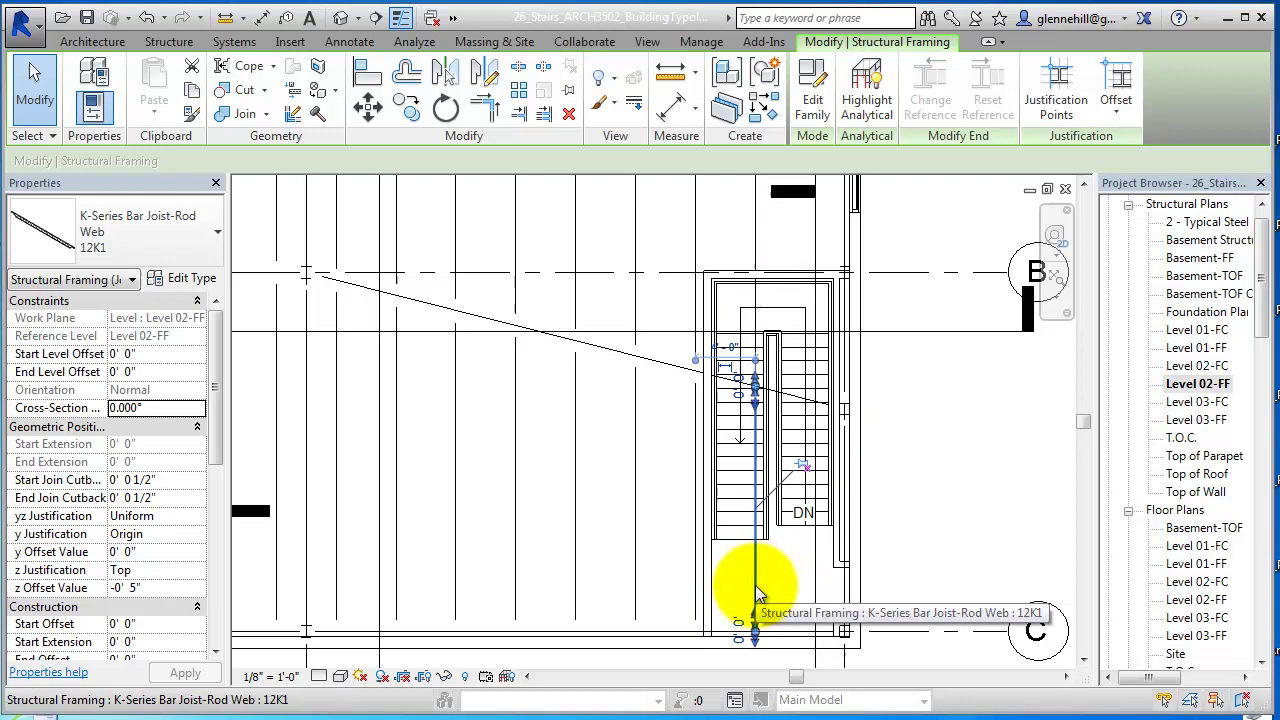
{"action": "key", "text": "Escape"}
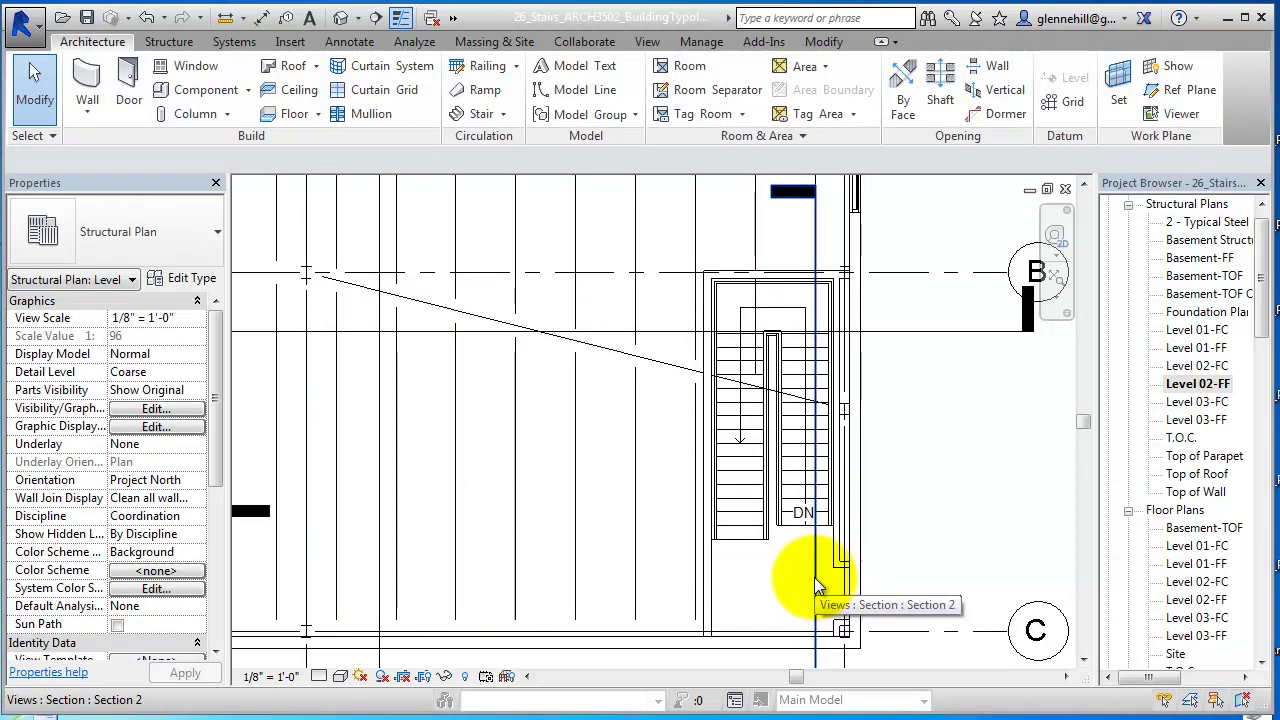
- Delete the Section 2 view
{"action": "left_click", "coordinate": [814, 577]}
{"action": "key", "text": "Delete"}
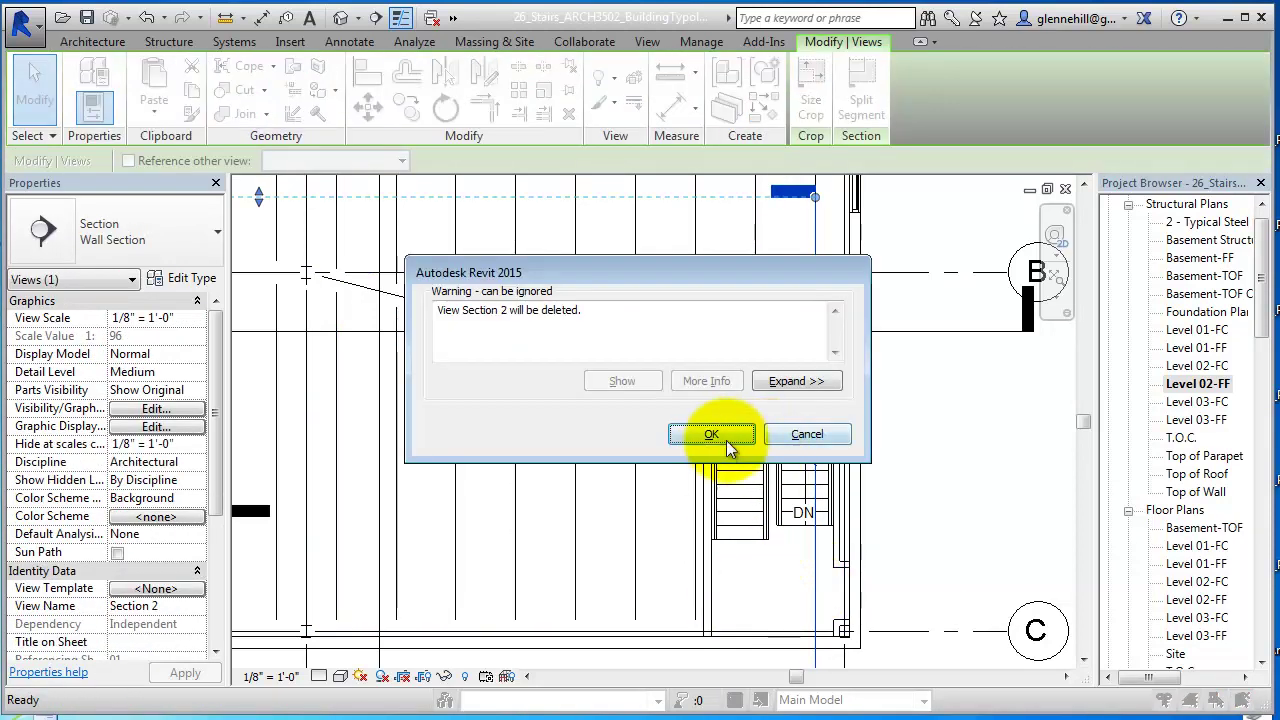
{"action": "left_click", "coordinate": [711, 434]}
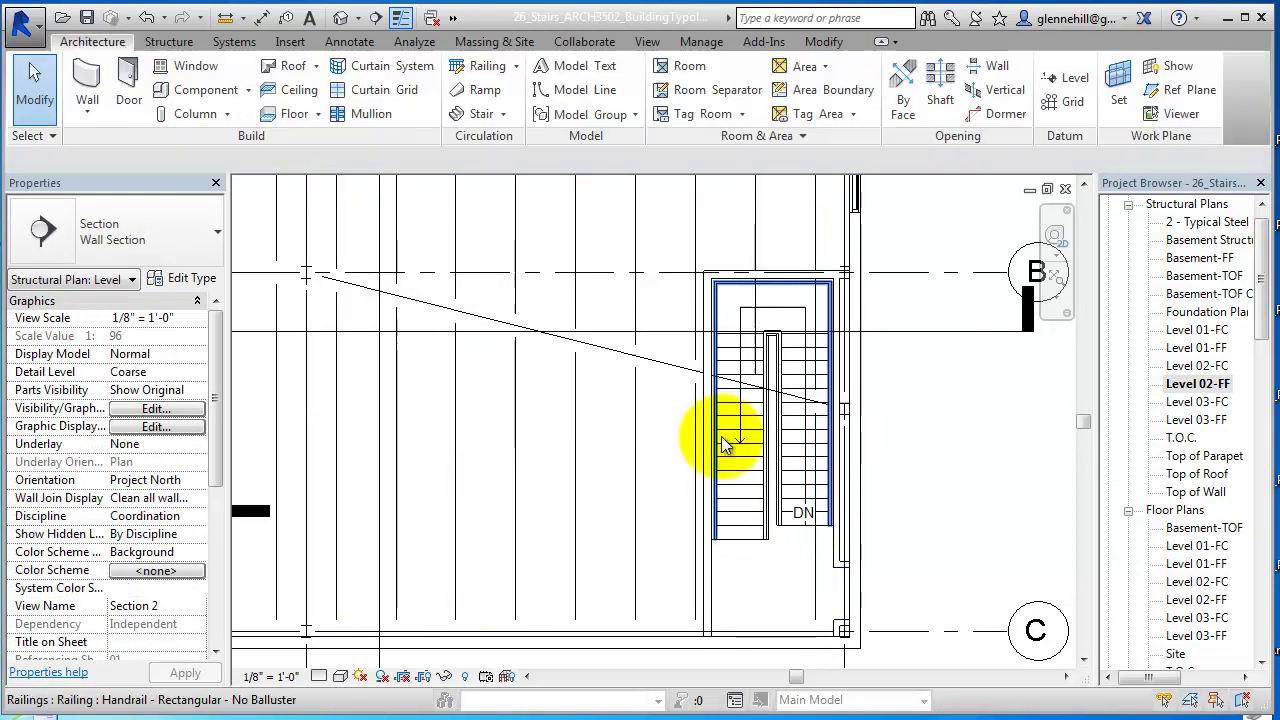
- Set the plan's detail level to Fine and check the 2-hr partition wall and steel column
{"action": "left_click", "coordinate": [327, 678]}
{"action": "left_click", "coordinate": [347, 552]}
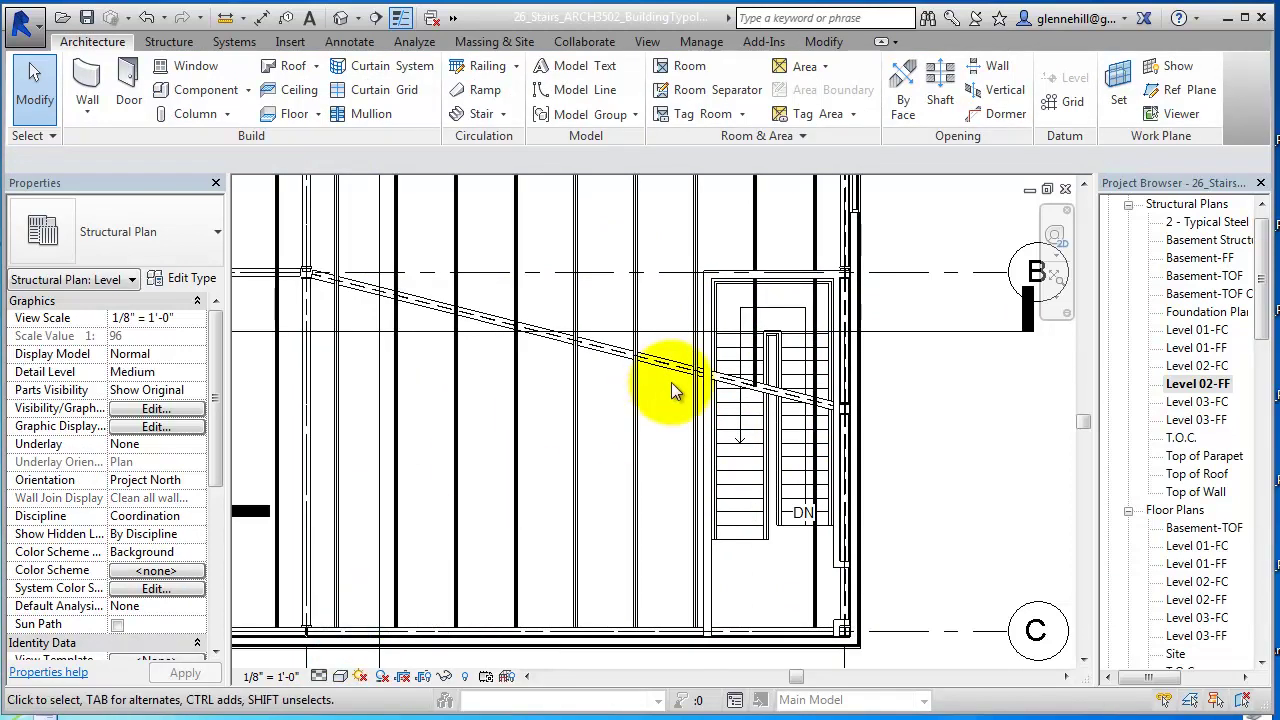
{"action": "left_click", "coordinate": [318, 680]}
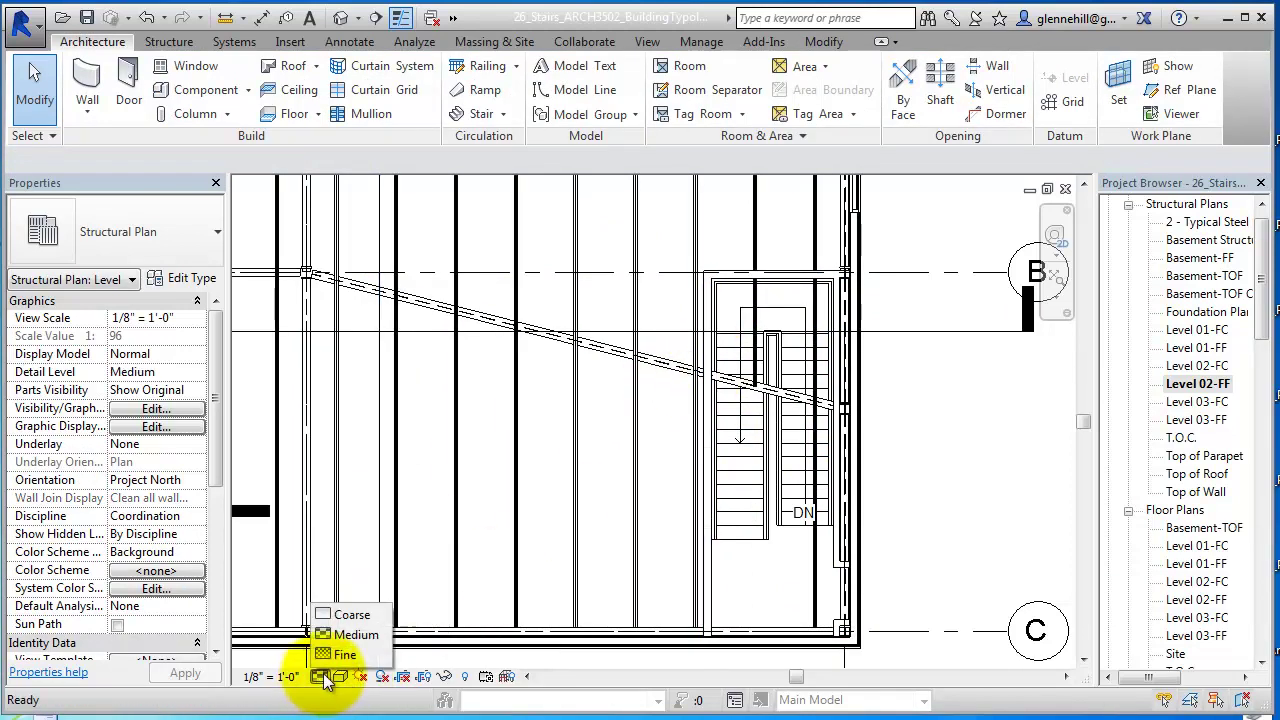
{"action": "left_click", "coordinate": [347, 656]}
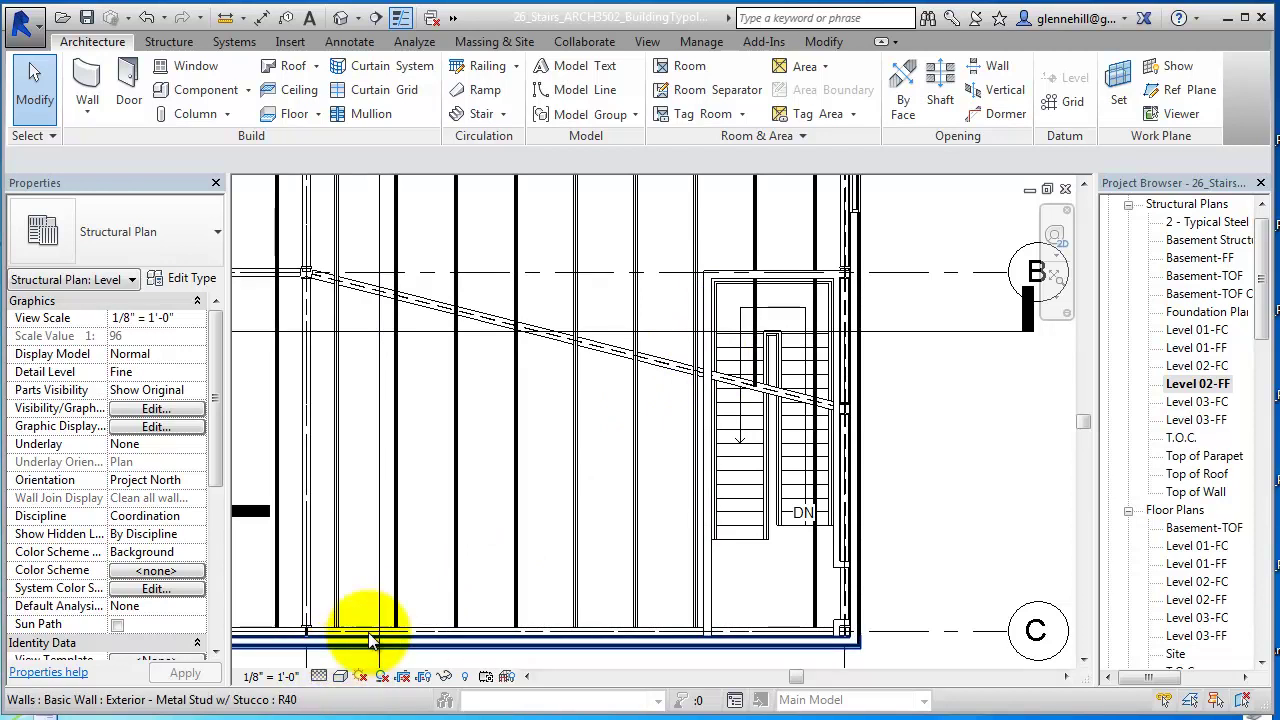
{"action": "scroll", "coordinate": [760, 445], "scroll_direction": "up", "scroll_amount": 1}
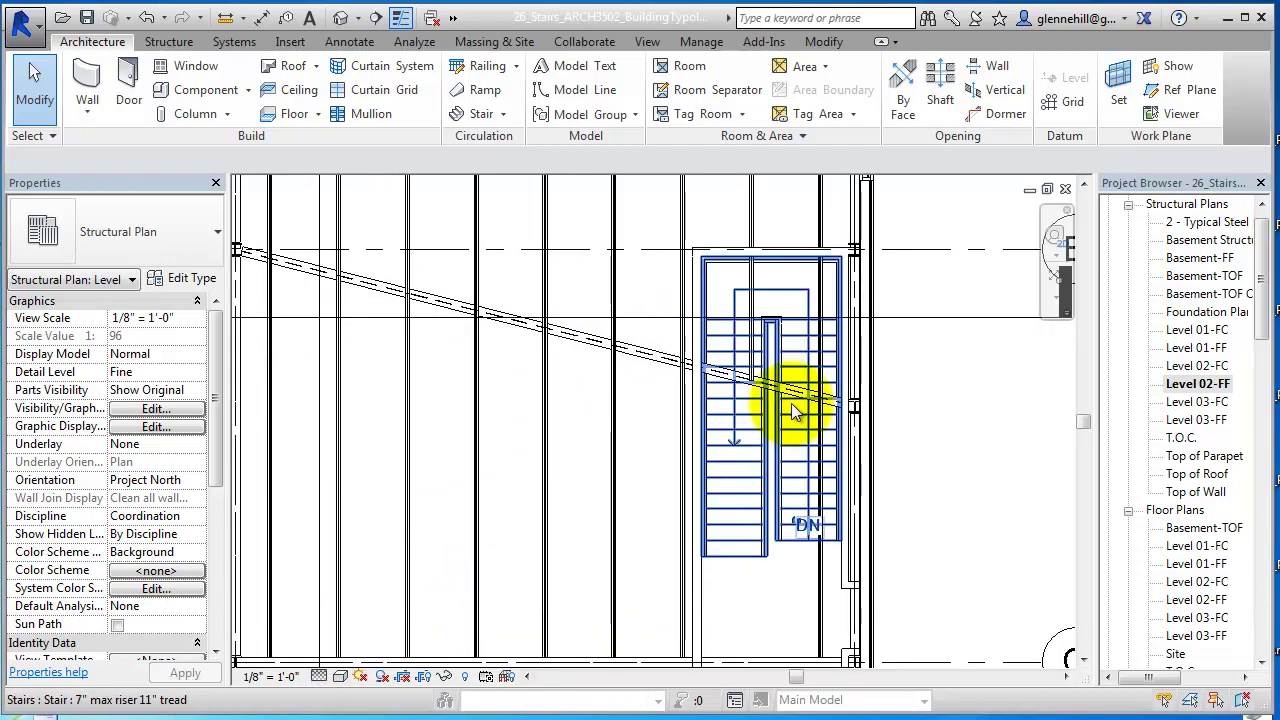
{"action": "left_click", "coordinate": [857, 413]}
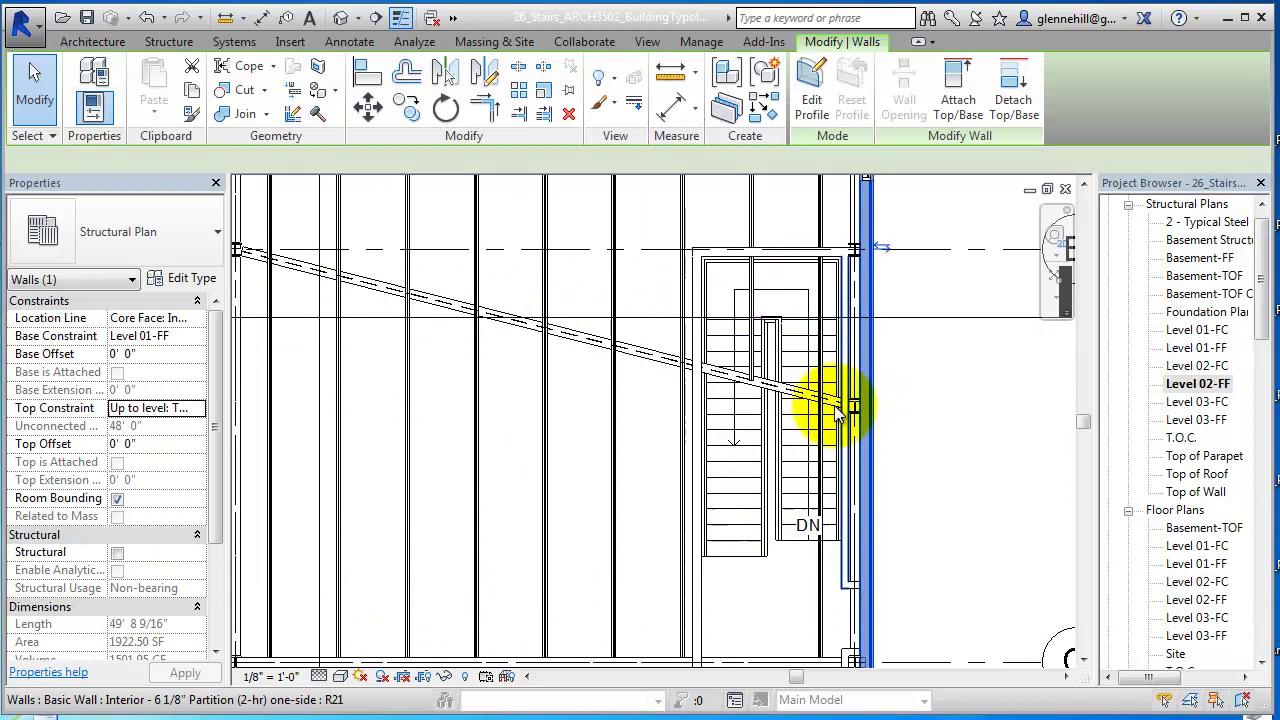
{"action": "left_click", "coordinate": [857, 407]}
{"action": "scroll", "coordinate": [857, 407], "scroll_direction": "up", "scroll_amount": 3}
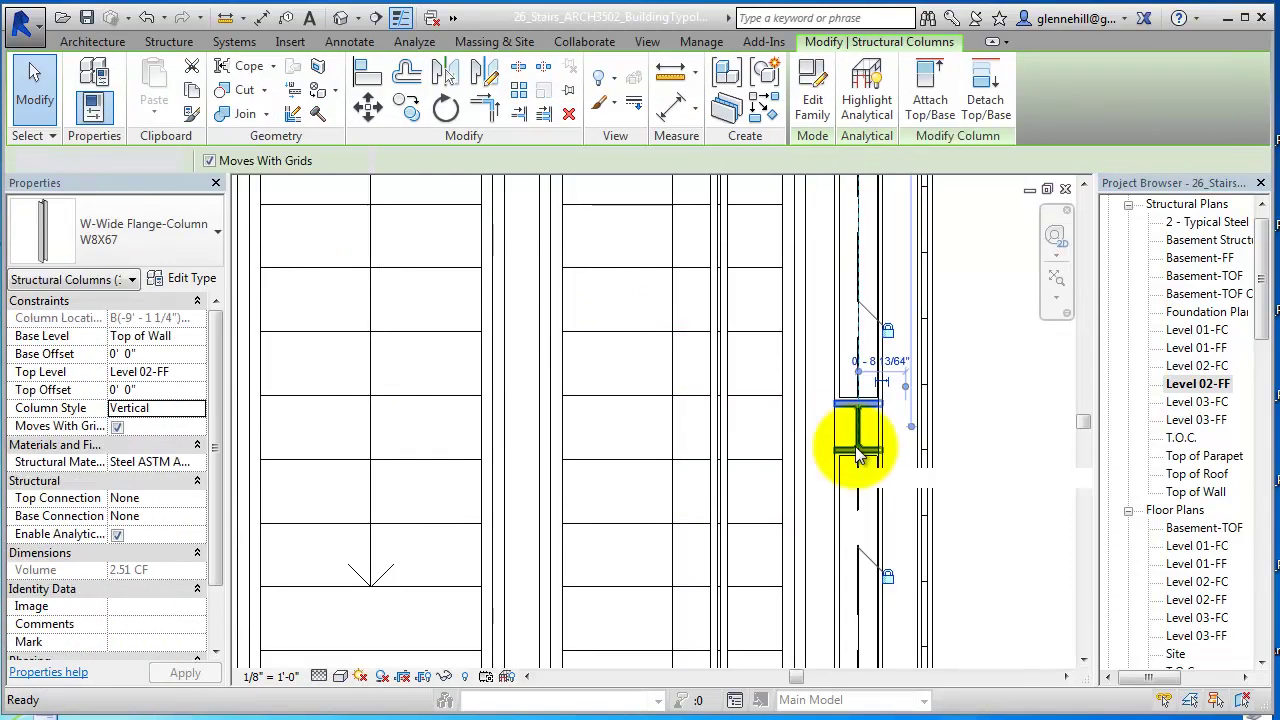
{"action": "key", "text": "Escape"}
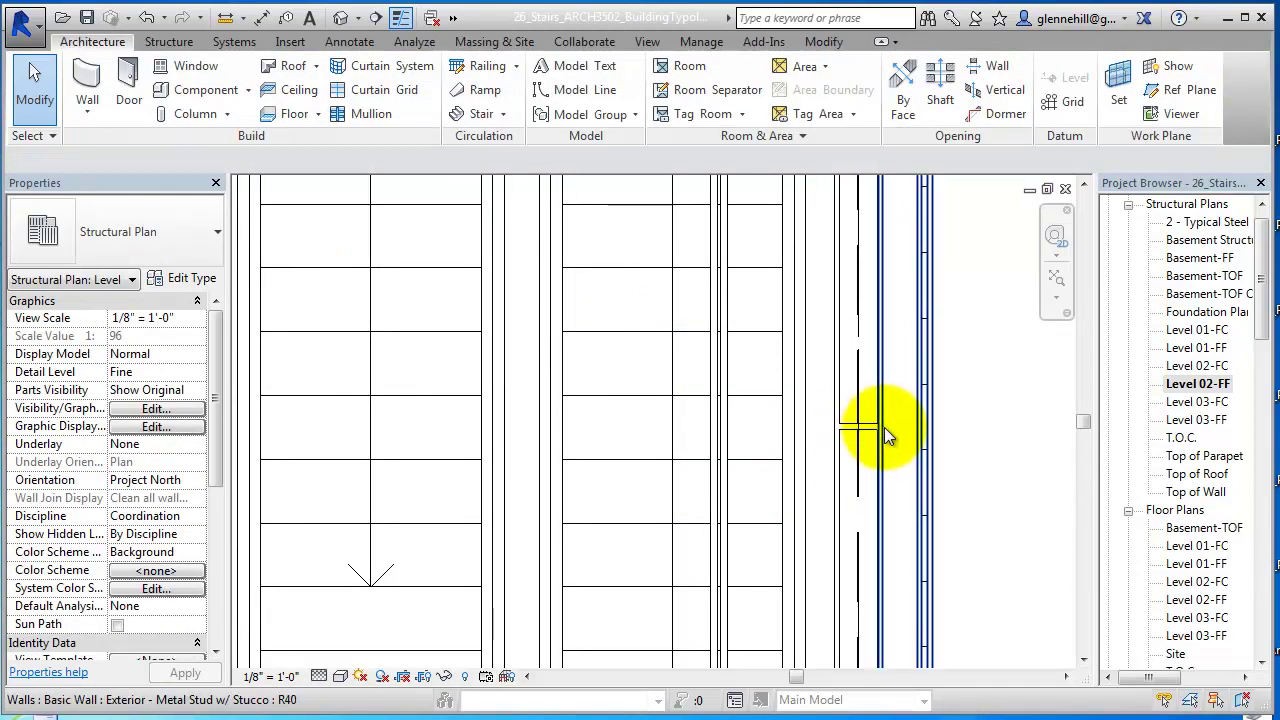
{"action": "scroll", "coordinate": [860, 480], "scroll_direction": "down", "scroll_amount": 1}
{"action": "scroll", "coordinate": [857, 487], "scroll_direction": "down", "scroll_amount": 1}
{"action": "scroll", "coordinate": [666, 279], "scroll_direction": "up", "scroll_amount": 1}
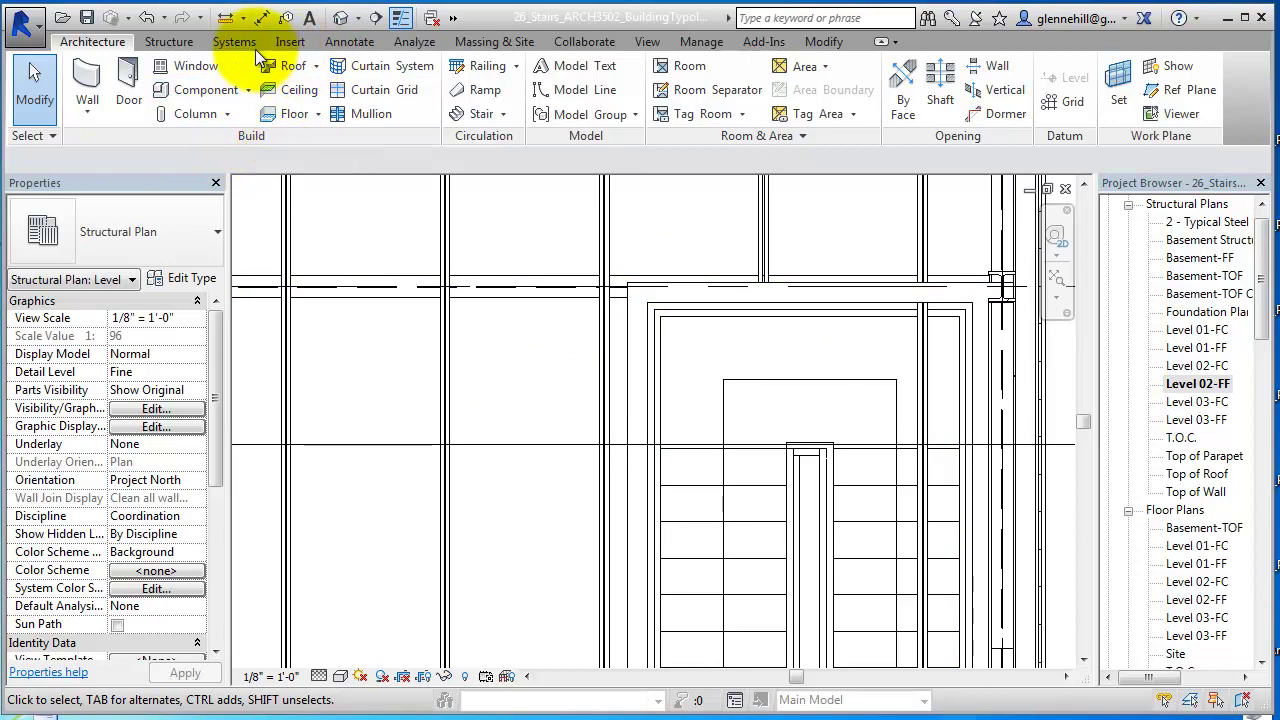
- Align the stair wall face to the beam line and lock it
{"action": "left_click", "coordinate": [826, 42]}
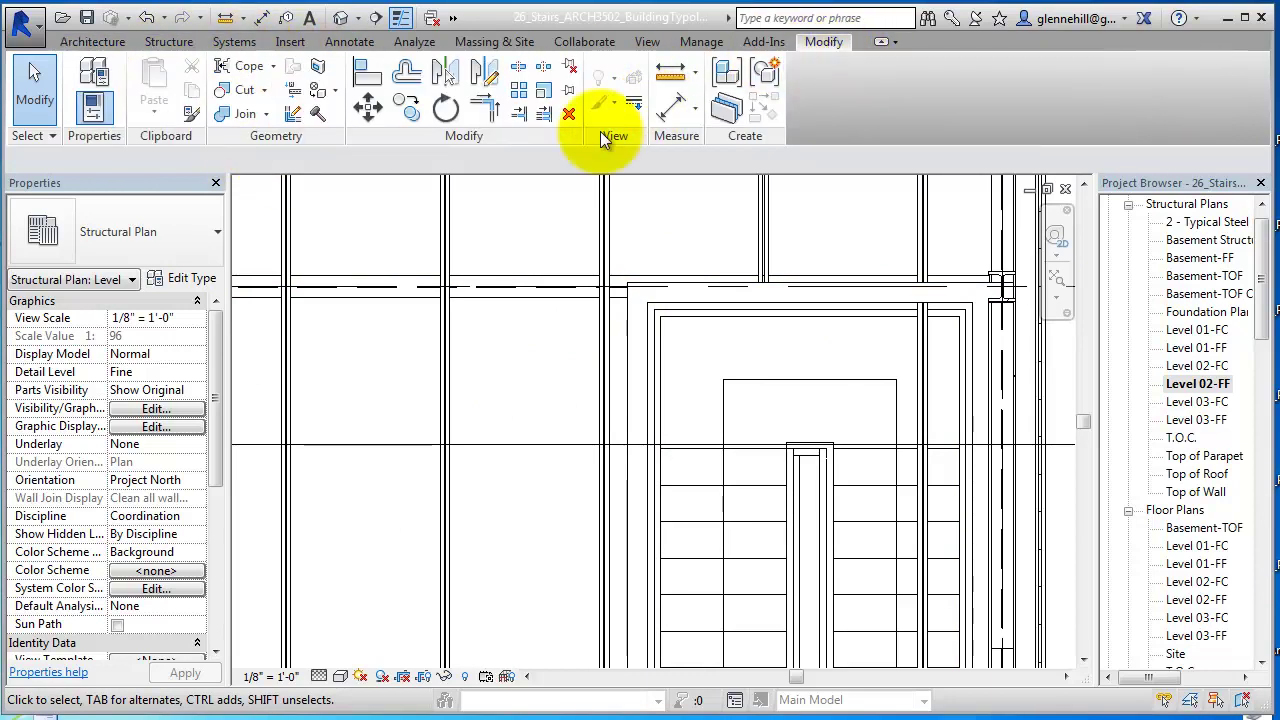
{"action": "left_click", "coordinate": [369, 76]}
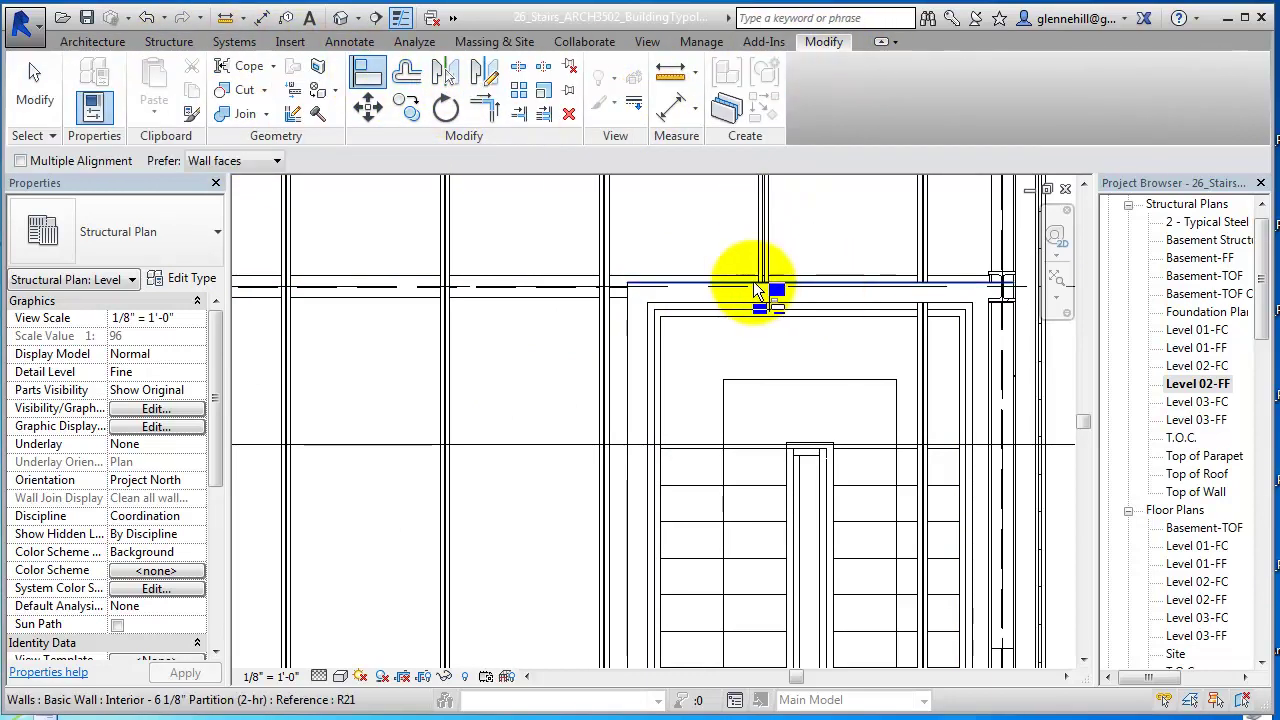
{"action": "left_click", "coordinate": [620, 310]}
{"action": "left_click", "coordinate": [654, 281]}
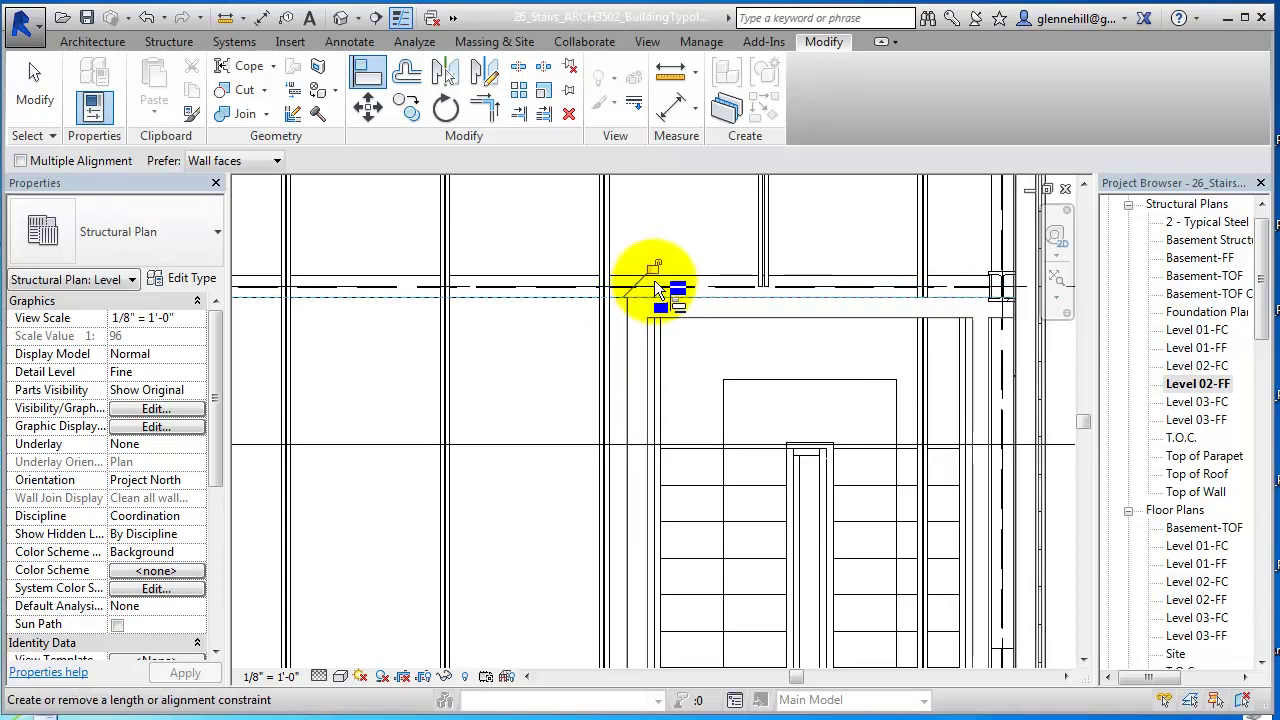
{"action": "left_click", "coordinate": [653, 267]}
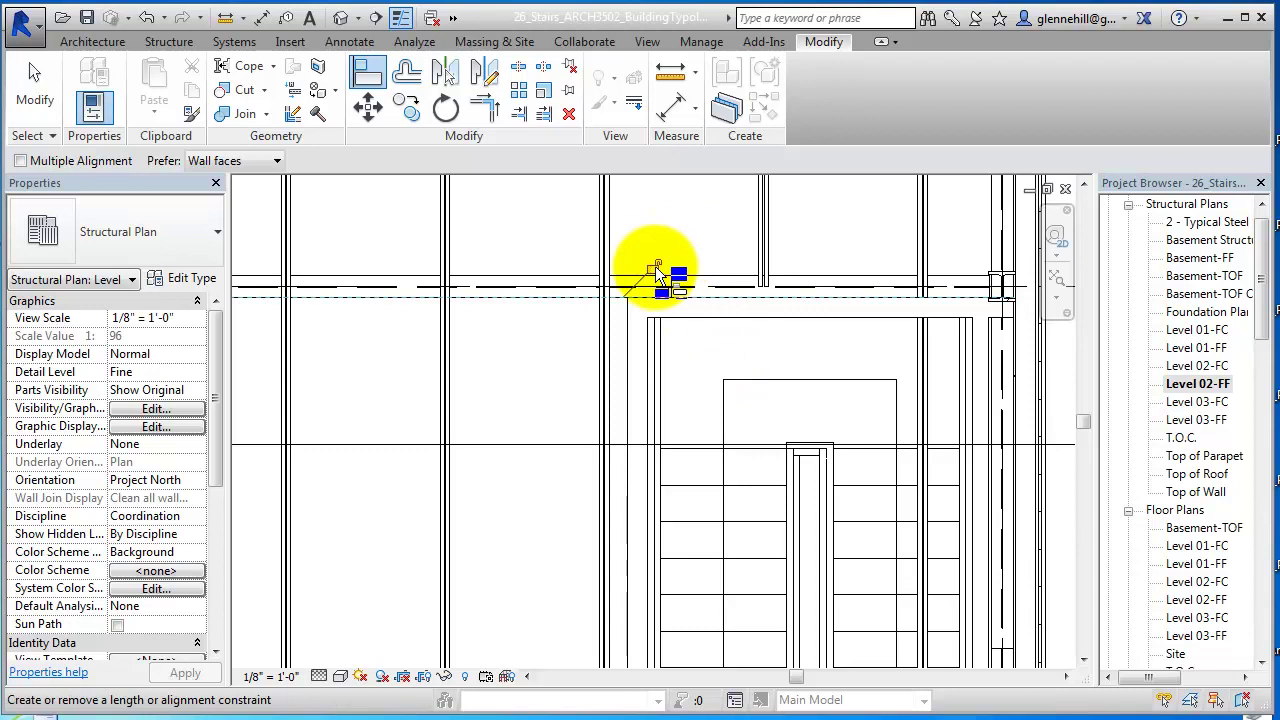
{"action": "left_click", "coordinate": [34, 85]}
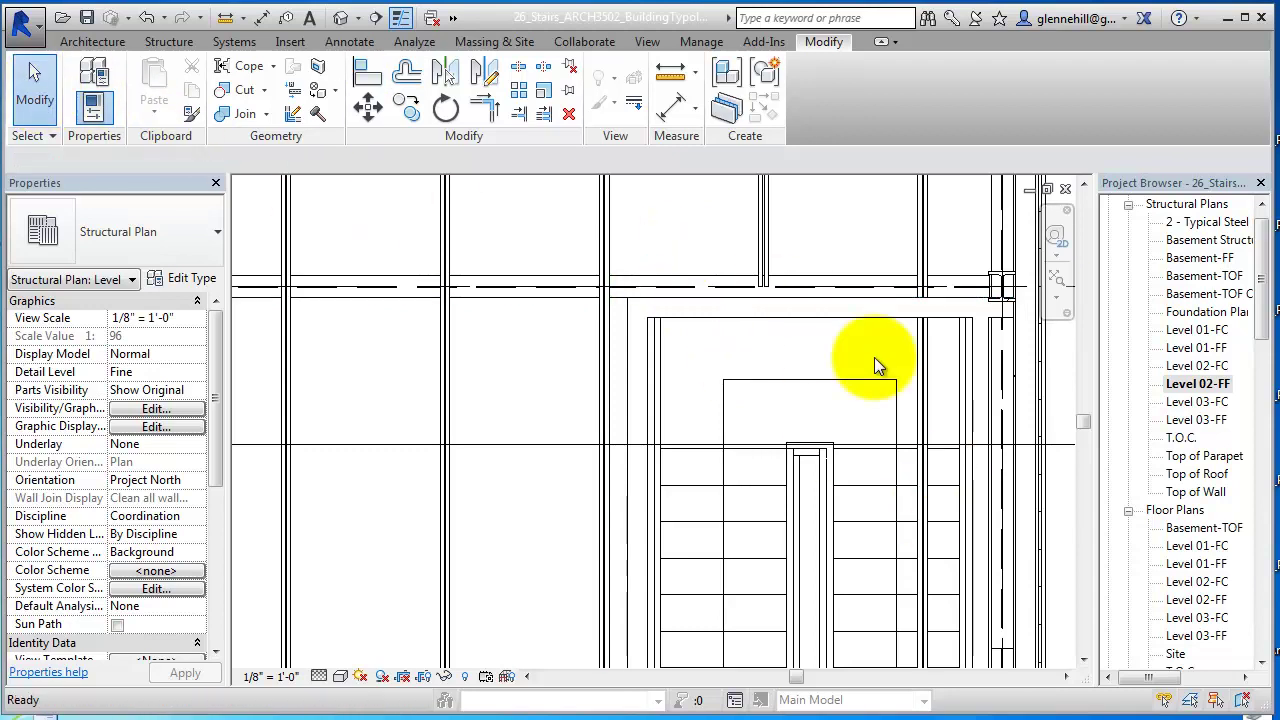
- Unpin and delete the joist over the stair
{"action": "left_click", "coordinate": [921, 365]}
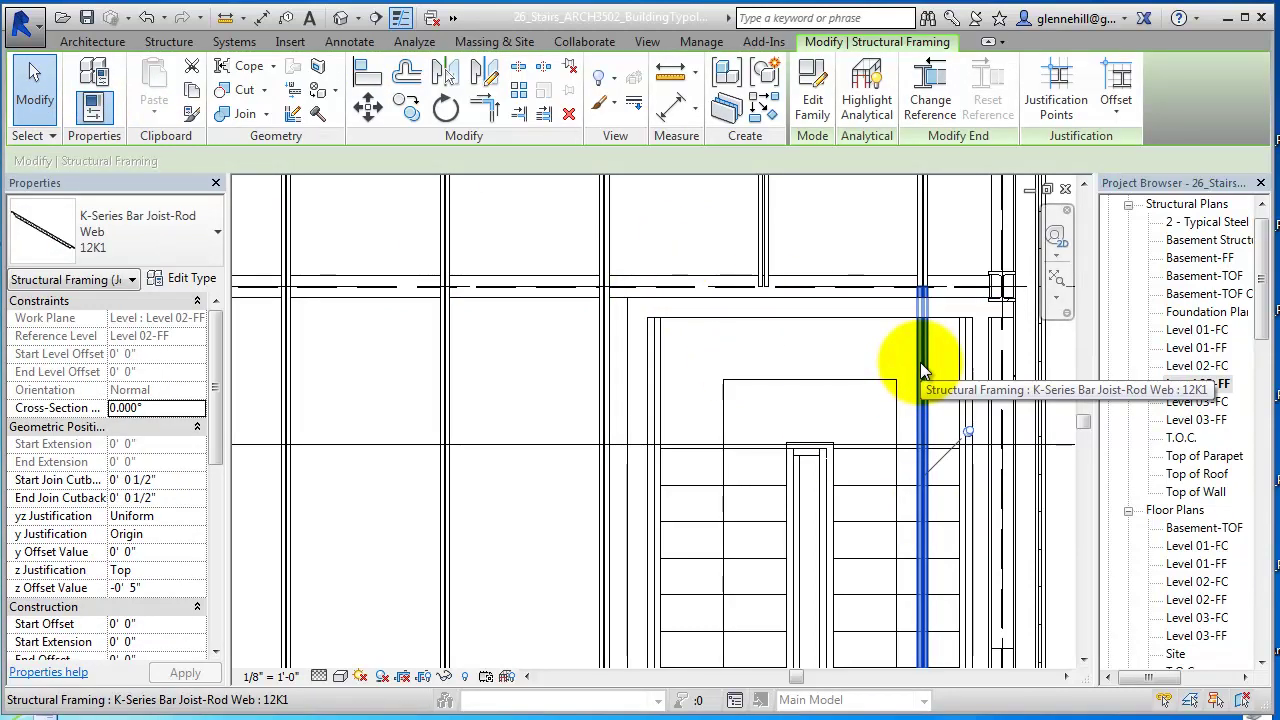
{"action": "key", "text": "Delete"}
{"action": "left_click", "coordinate": [968, 432]}
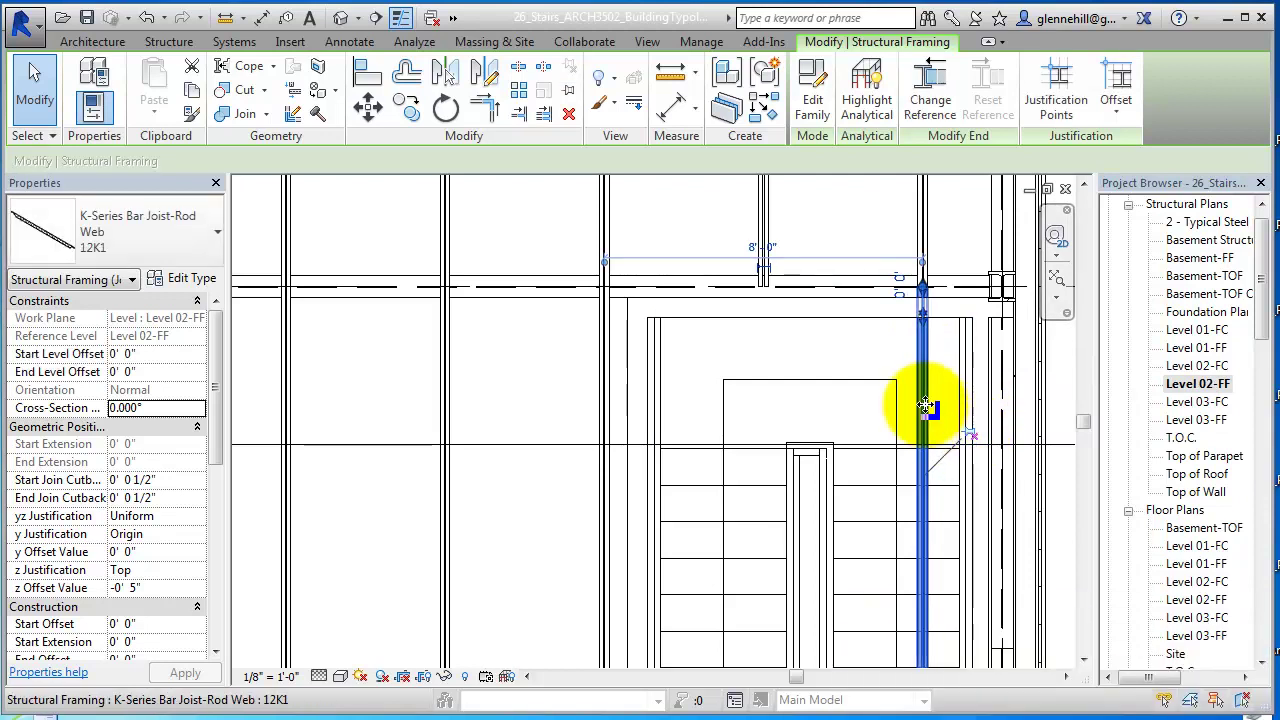
{"action": "key", "text": "Delete"}
{"action": "scroll", "coordinate": [734, 366], "scroll_direction": "down", "scroll_amount": 3}
- Move the stair a short distance lower within its enclosure
{"action": "left_click", "coordinate": [729, 414]}
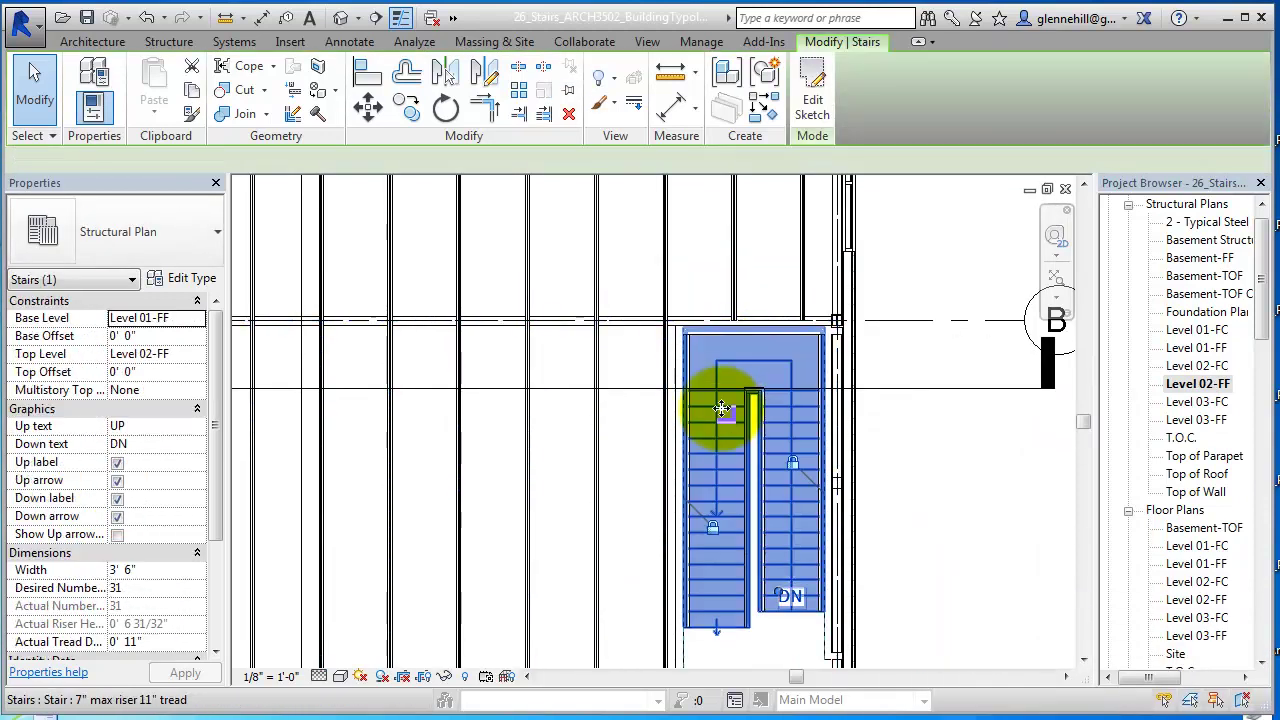
{"action": "scroll", "coordinate": [707, 371], "scroll_direction": "up", "scroll_amount": 2}
{"action": "key", "text": "Escape"}
{"action": "scroll", "coordinate": [707, 372], "scroll_direction": "up", "scroll_amount": 1}
{"action": "left_click", "coordinate": [735, 462]}
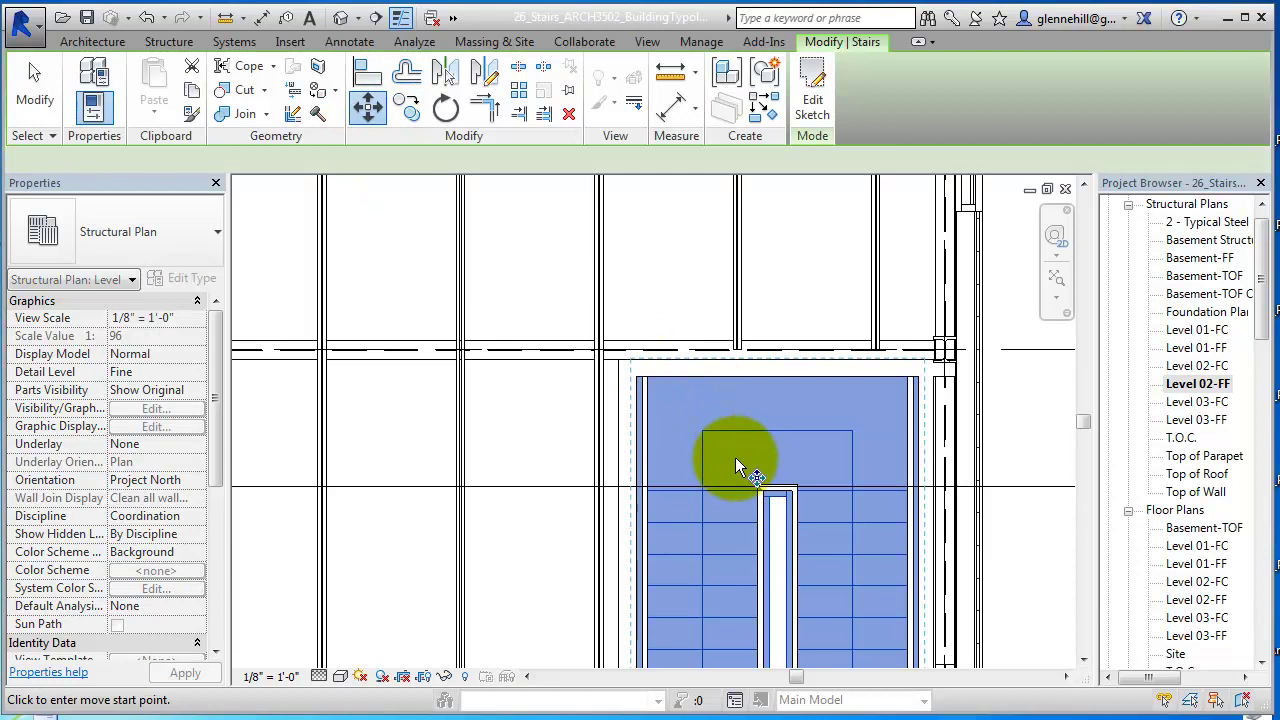
{"action": "left_click", "coordinate": [735, 463]}
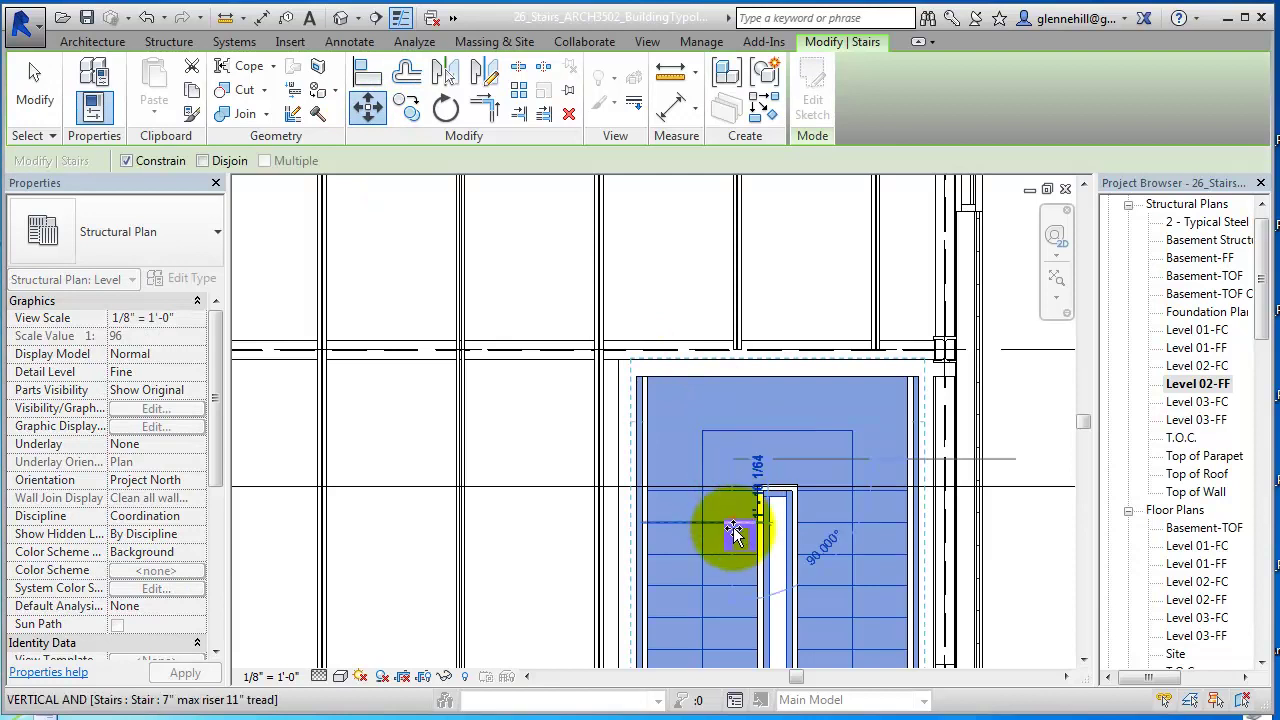
{"action": "left_click", "coordinate": [733, 528]}
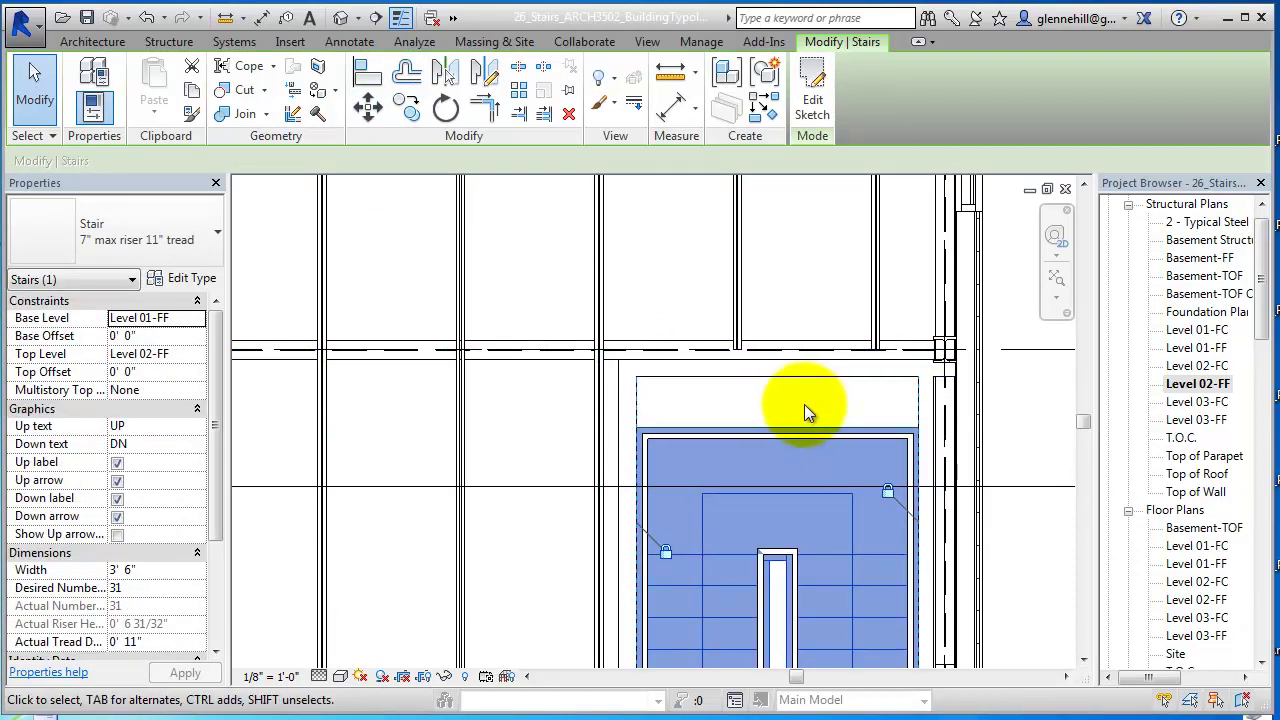
- Align the stair's top edge to the enclosure wall's inner face
{"action": "key", "text": "Escape"}
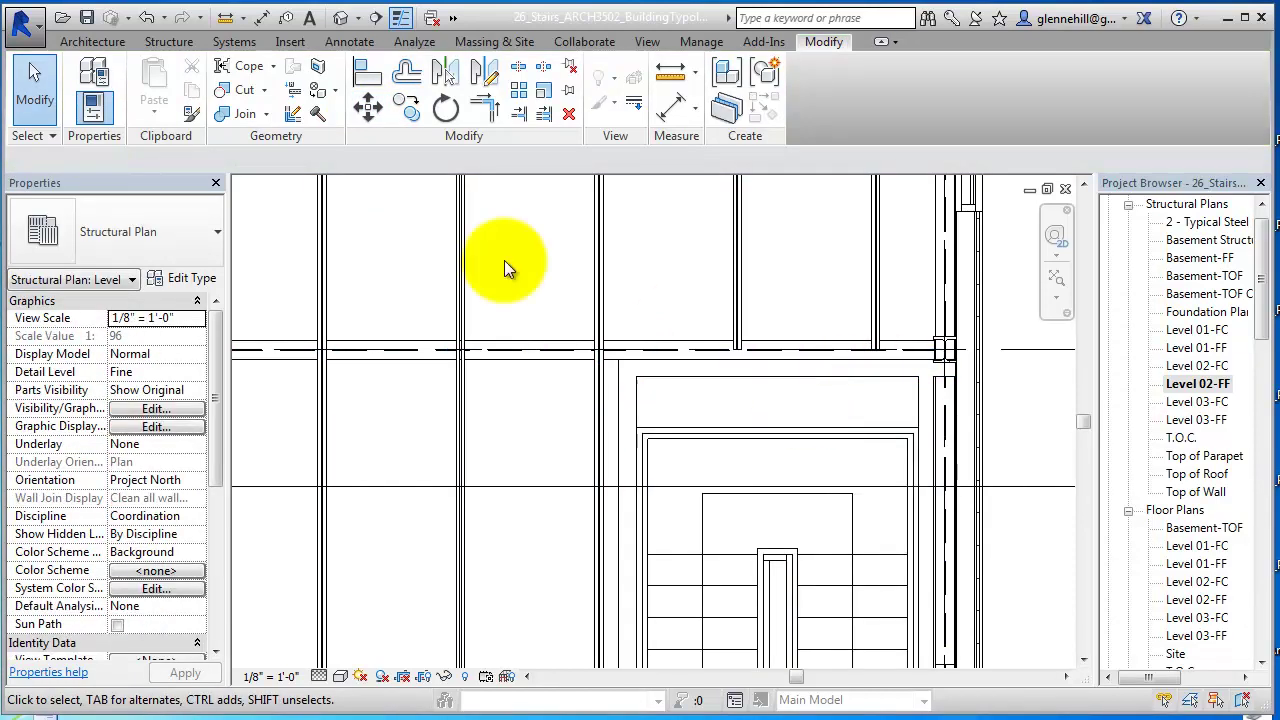
{"action": "left_click", "coordinate": [367, 72]}
{"action": "left_click", "coordinate": [813, 380]}
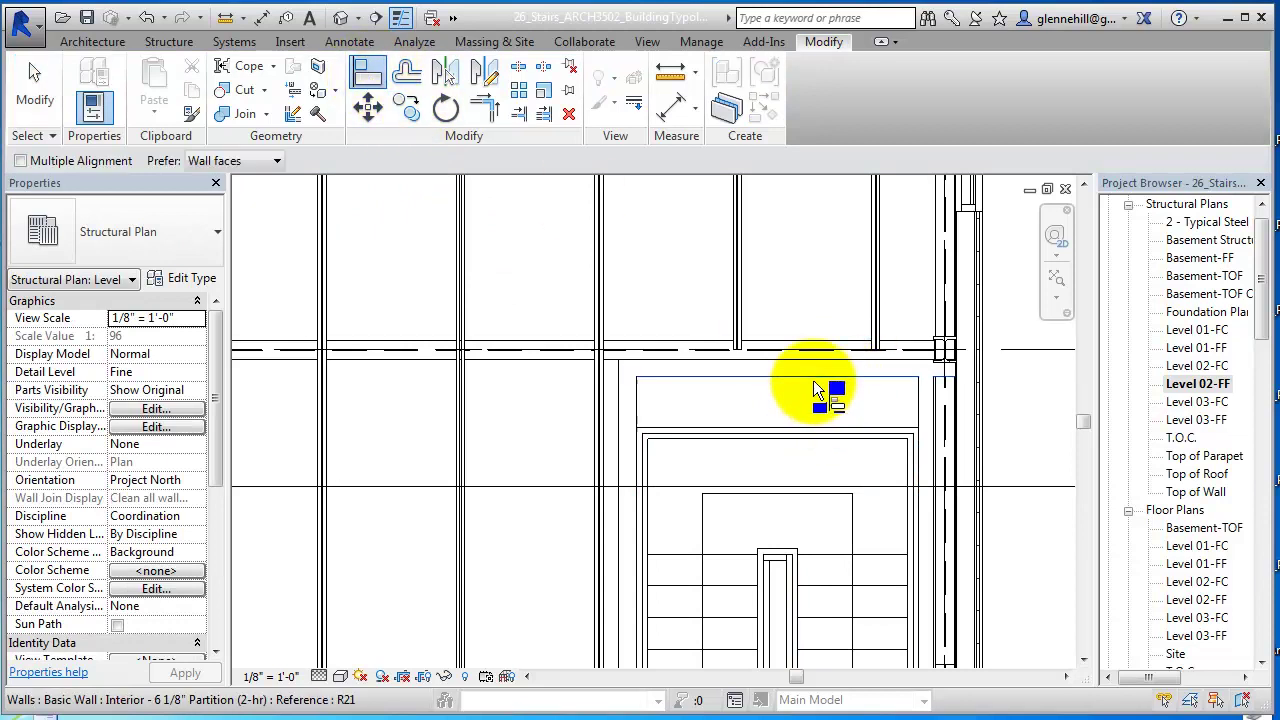
{"action": "left_click", "coordinate": [813, 431]}
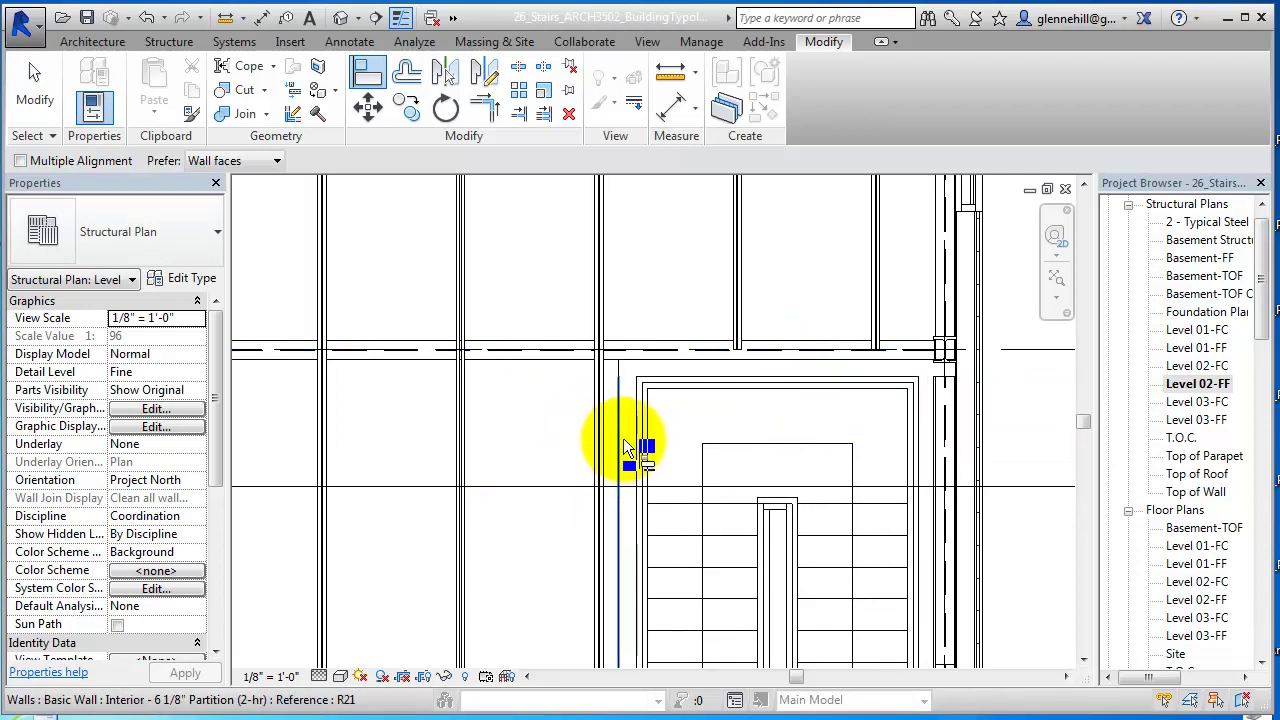
{"action": "key", "text": "Escape"}
{"action": "scroll", "coordinate": [708, 429], "scroll_direction": "down", "scroll_amount": 1}
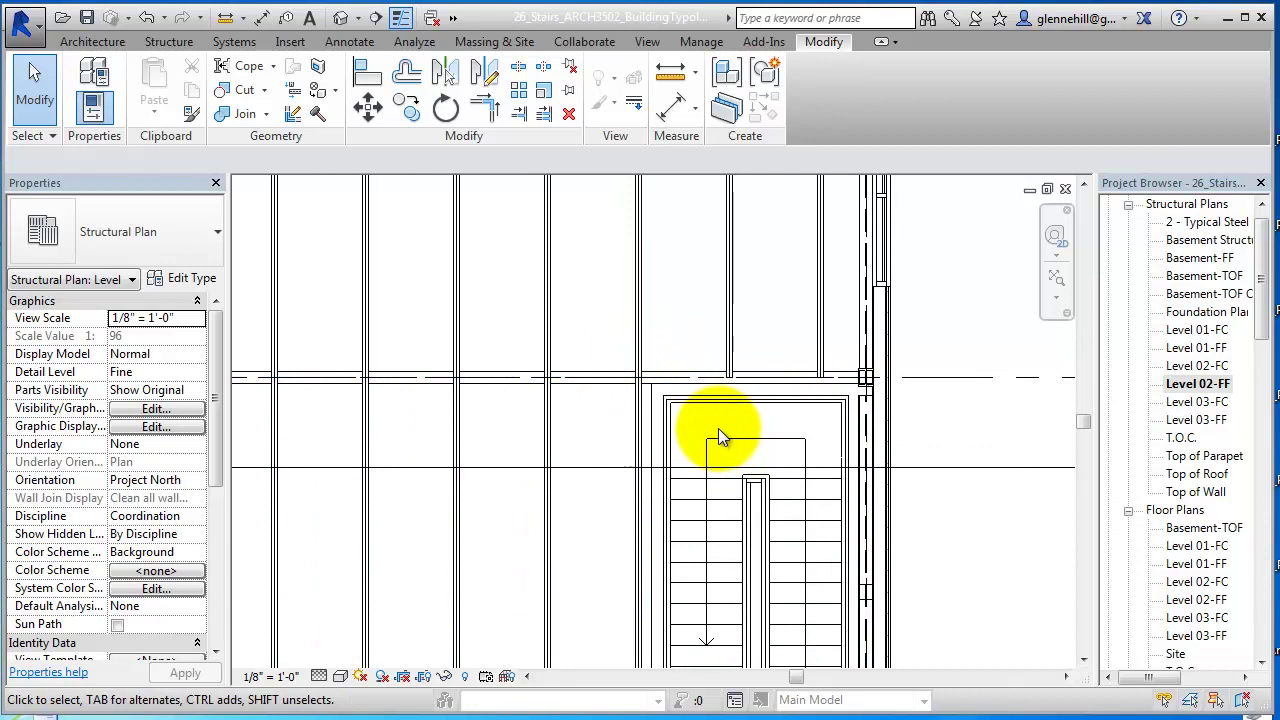
{"action": "scroll", "coordinate": [718, 428], "scroll_direction": "down", "scroll_amount": 2}
{"action": "middle_click_drag", "start_coordinate": [716, 429], "coordinate": [724, 310]}
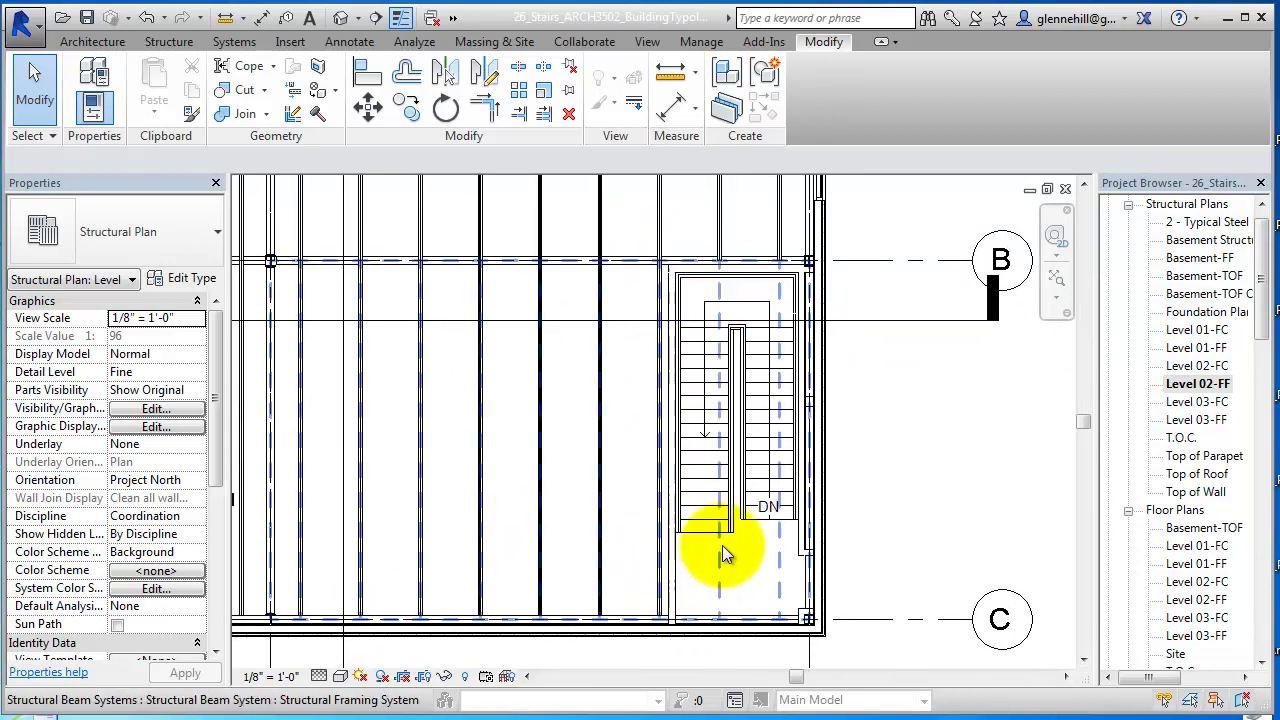
- On Level 01-FF, place a second Single-Flush door in the stair's left wall near grid C
{"action": "middle_click_drag", "start_coordinate": [700, 543], "coordinate": [708, 511]}
{"action": "left_click", "coordinate": [90, 41]}
{"action": "left_click", "coordinate": [128, 100]}
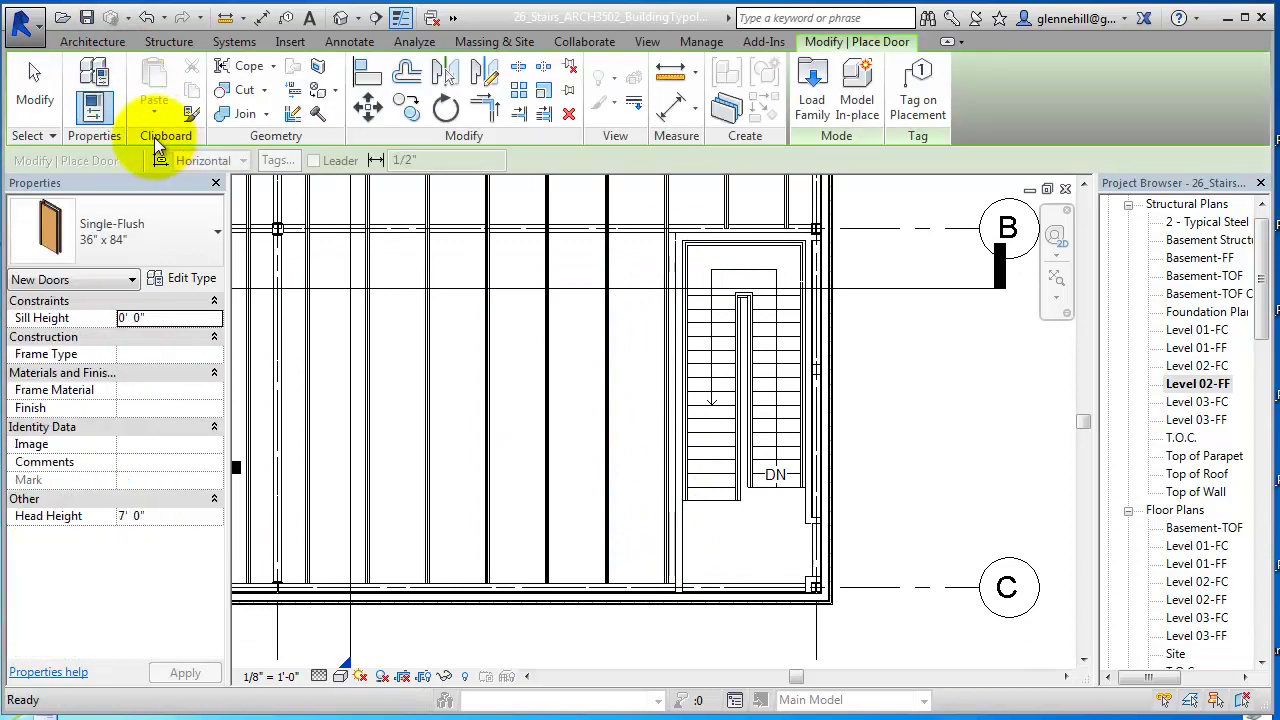
{"action": "key", "text": "Escape"}
{"action": "left_click", "coordinate": [679, 420]}
{"action": "double_click", "coordinate": [1224, 566]}
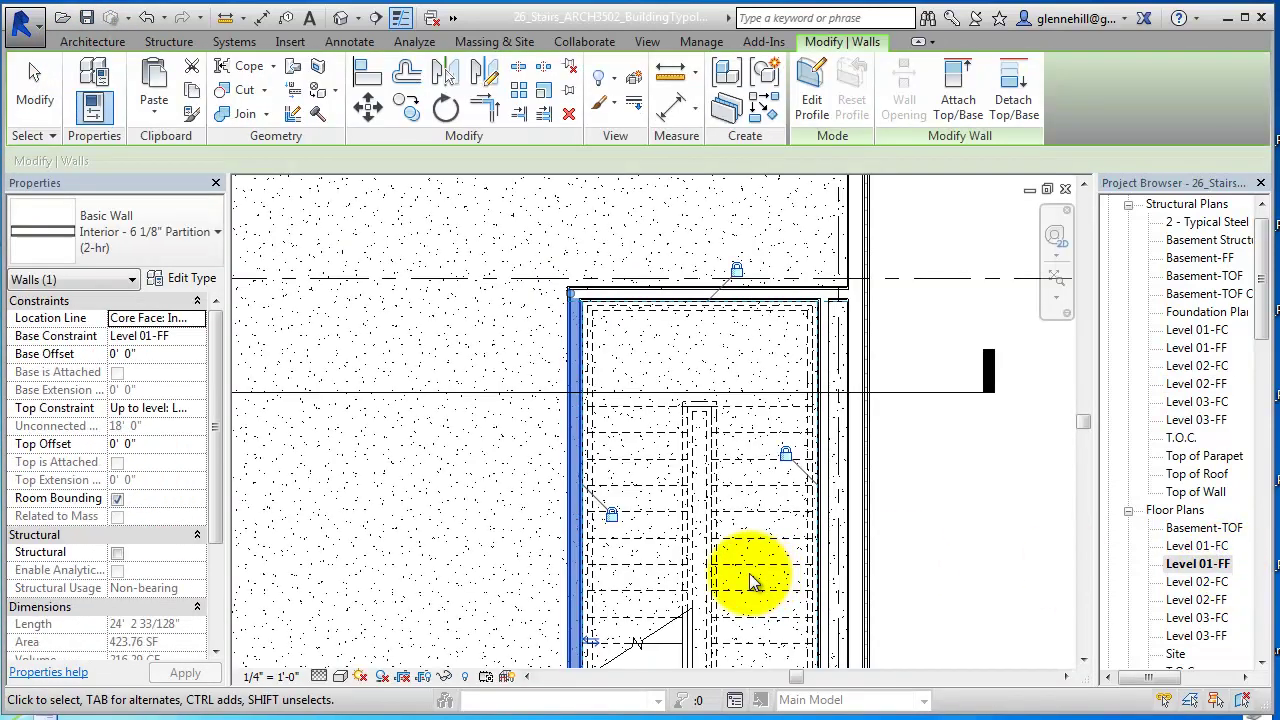
{"action": "middle_click_drag", "start_coordinate": [680, 537], "coordinate": [780, 335]}
{"action": "scroll", "coordinate": [780, 335], "scroll_direction": "down", "scroll_amount": 2}
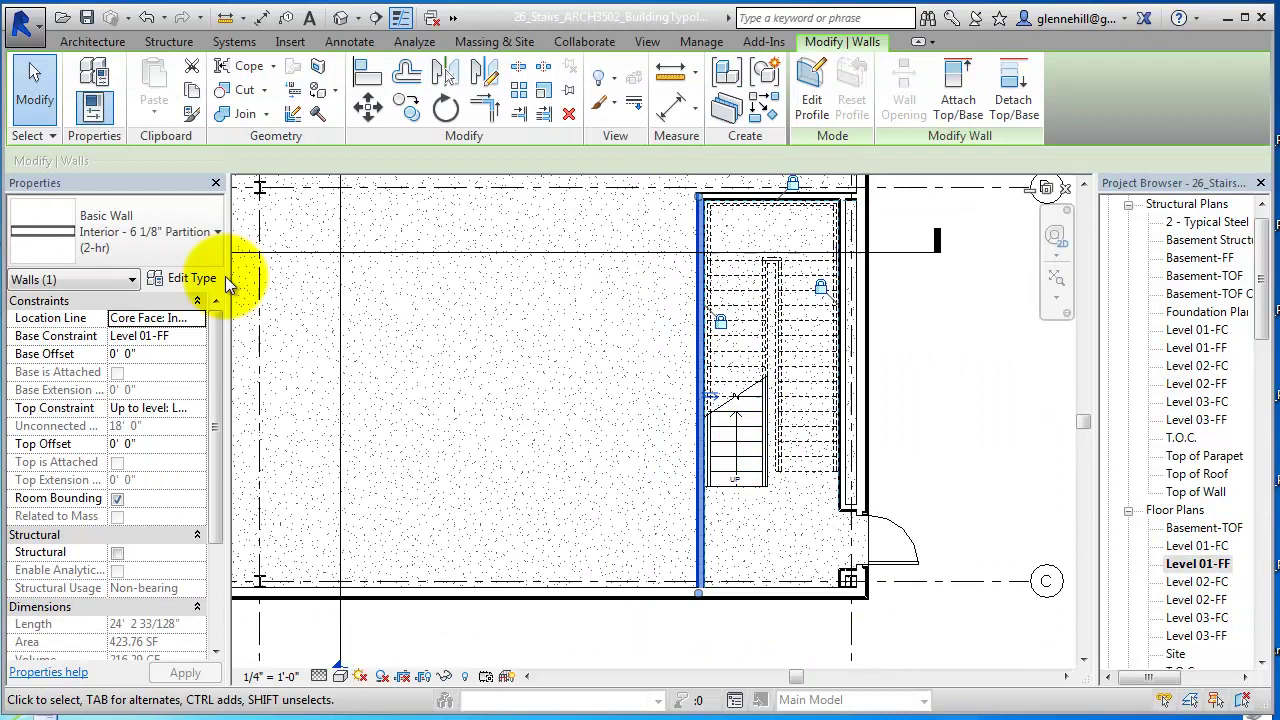
{"action": "left_click", "coordinate": [92, 41]}
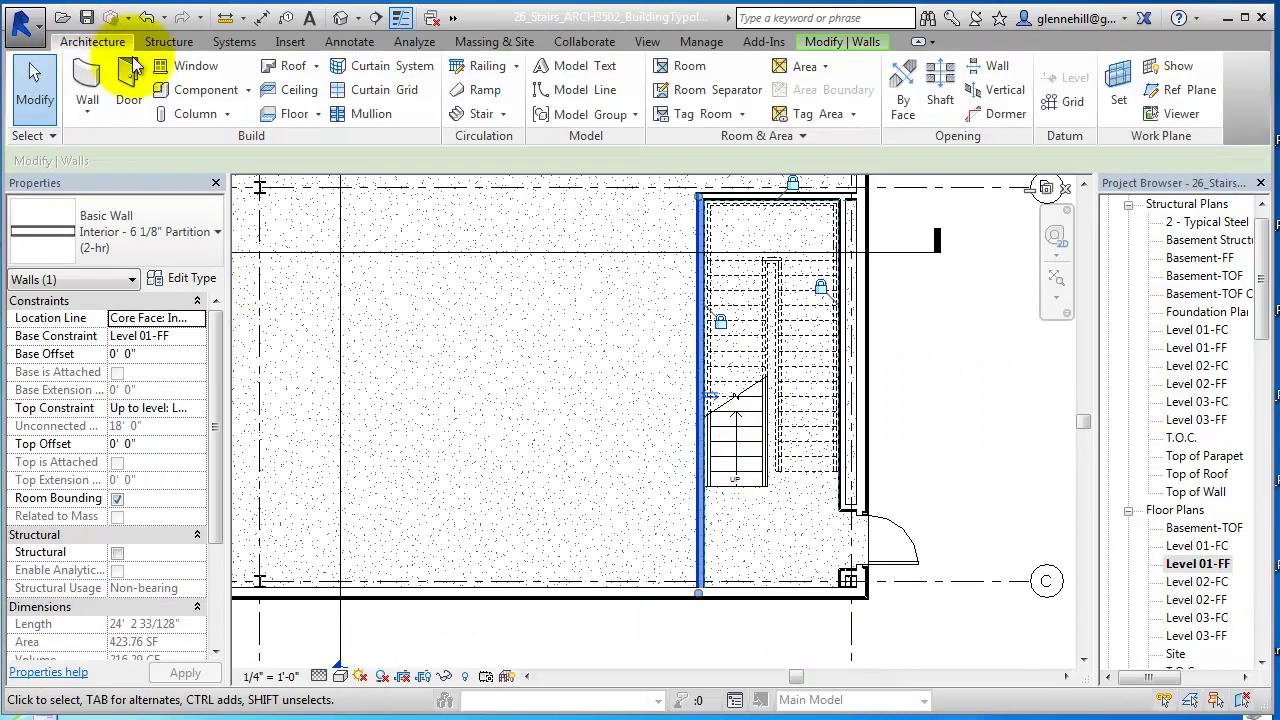
{"action": "left_click", "coordinate": [142, 110]}
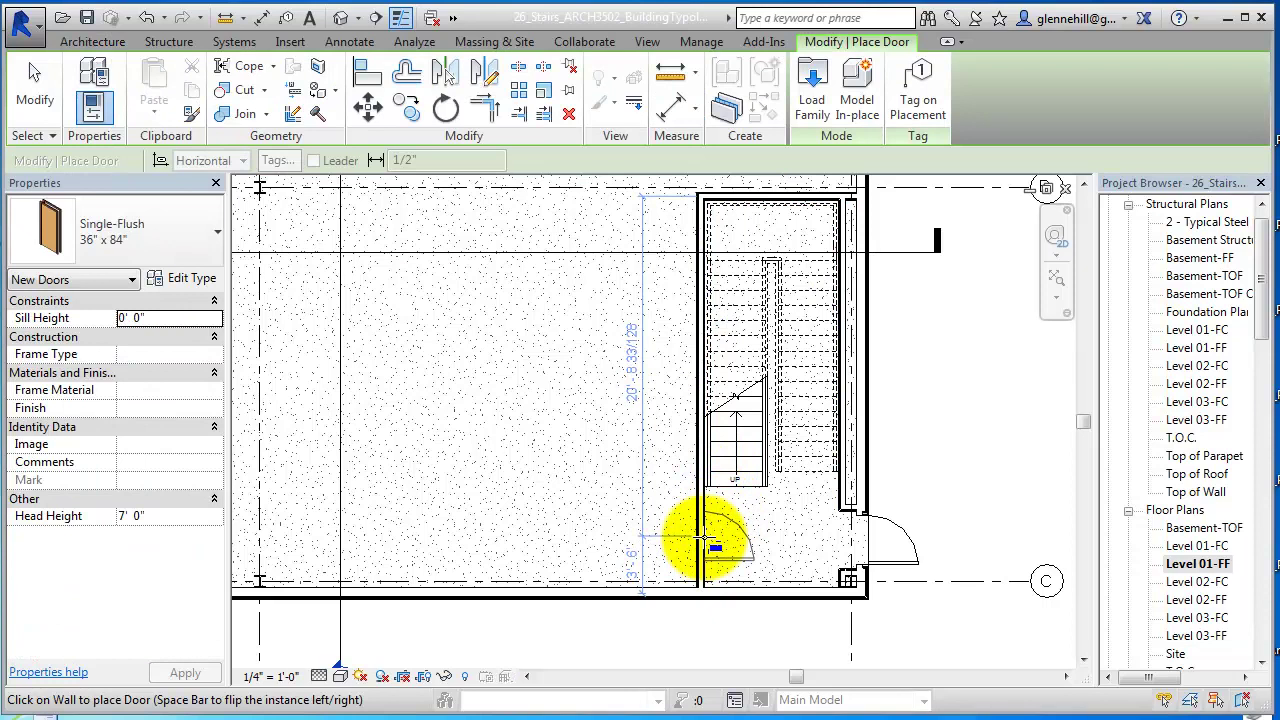
{"action": "left_click", "coordinate": [707, 543]}
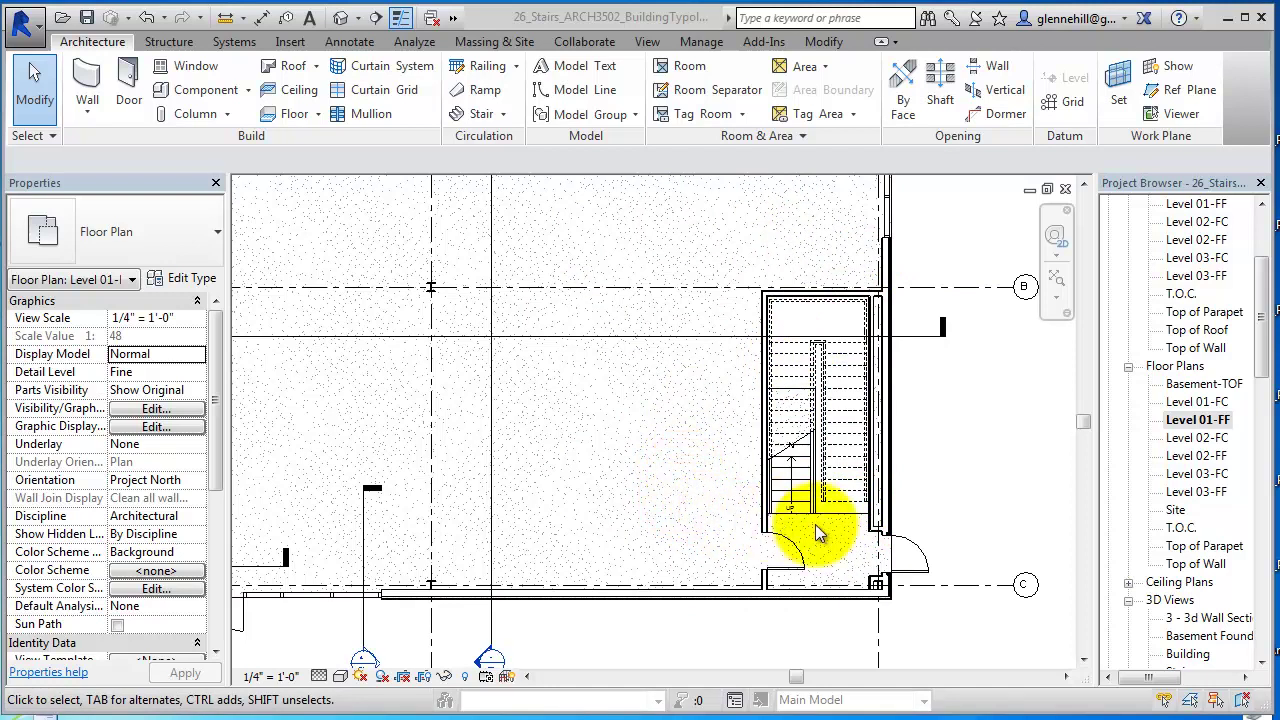
- Select the Concrete Slab - 6" floor, past the stair and exterior wall
{"action": "left_click", "coordinate": [847, 548]}
{"action": "scroll", "coordinate": [857, 543], "scroll_direction": "up", "scroll_amount": 2}
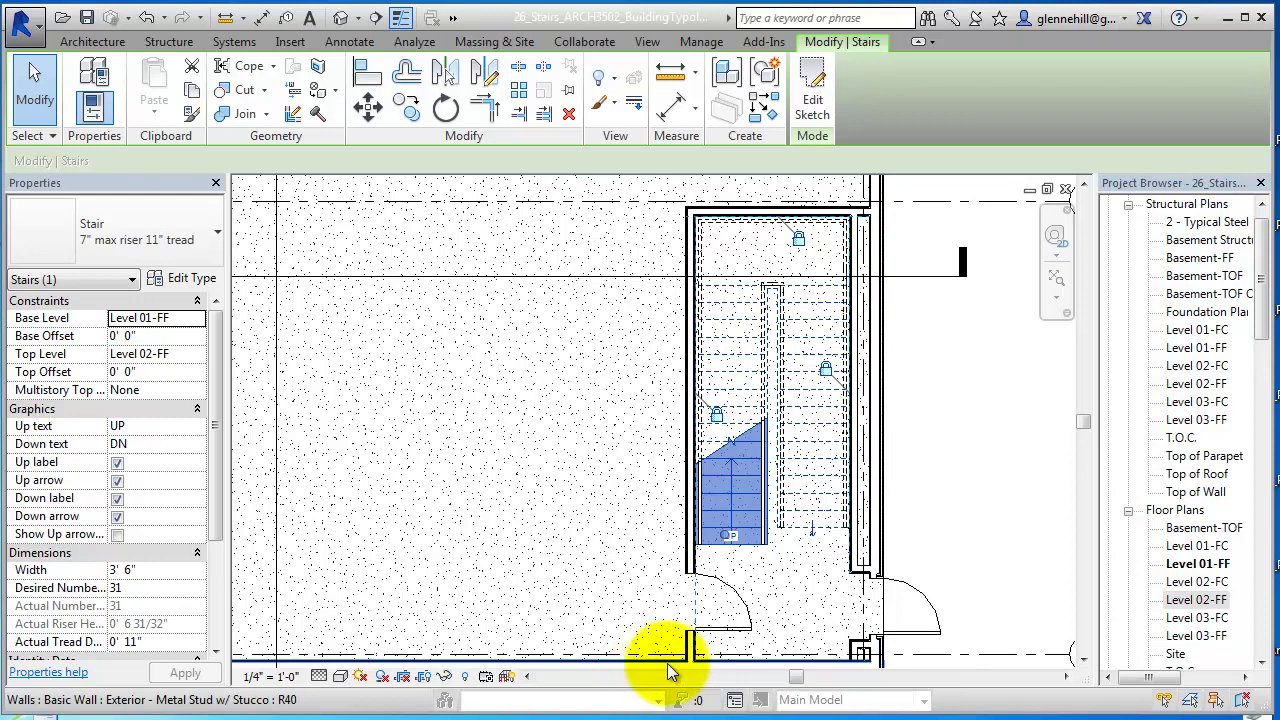
{"action": "left_click", "coordinate": [879, 478]}
{"action": "scroll", "coordinate": [752, 509], "scroll_direction": "down", "scroll_amount": 2}
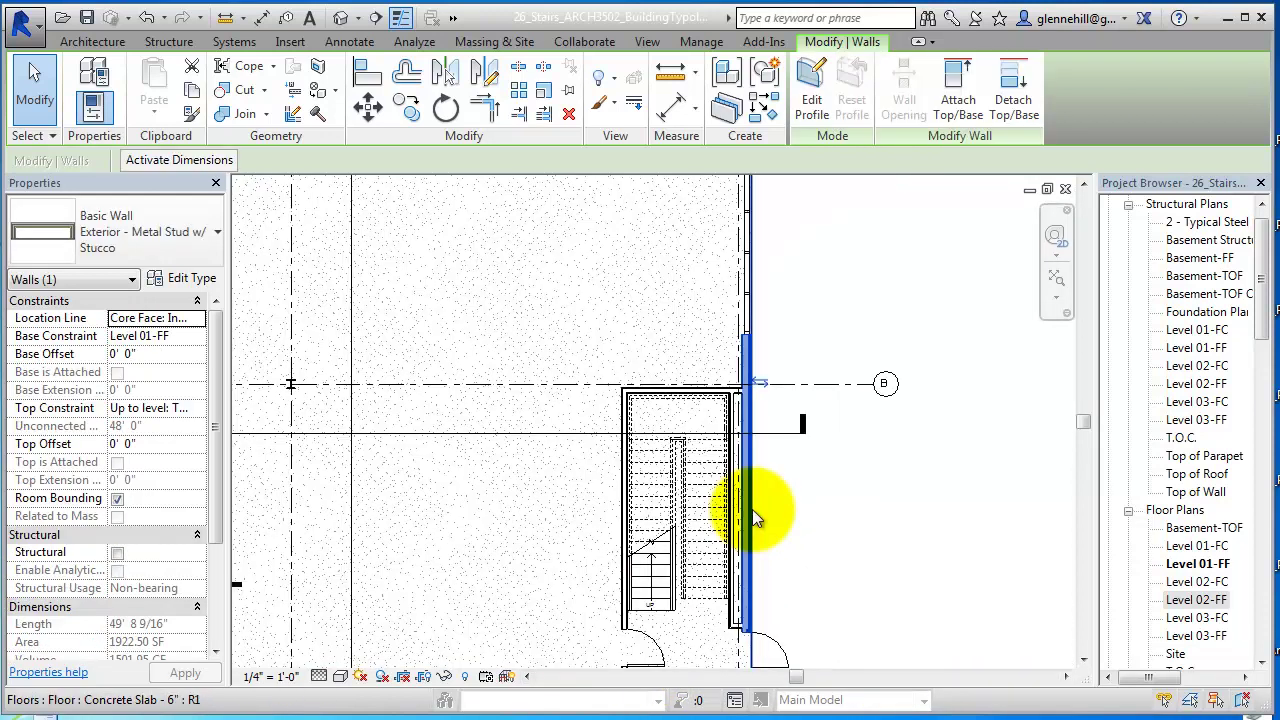
{"action": "left_click", "coordinate": [752, 509]}
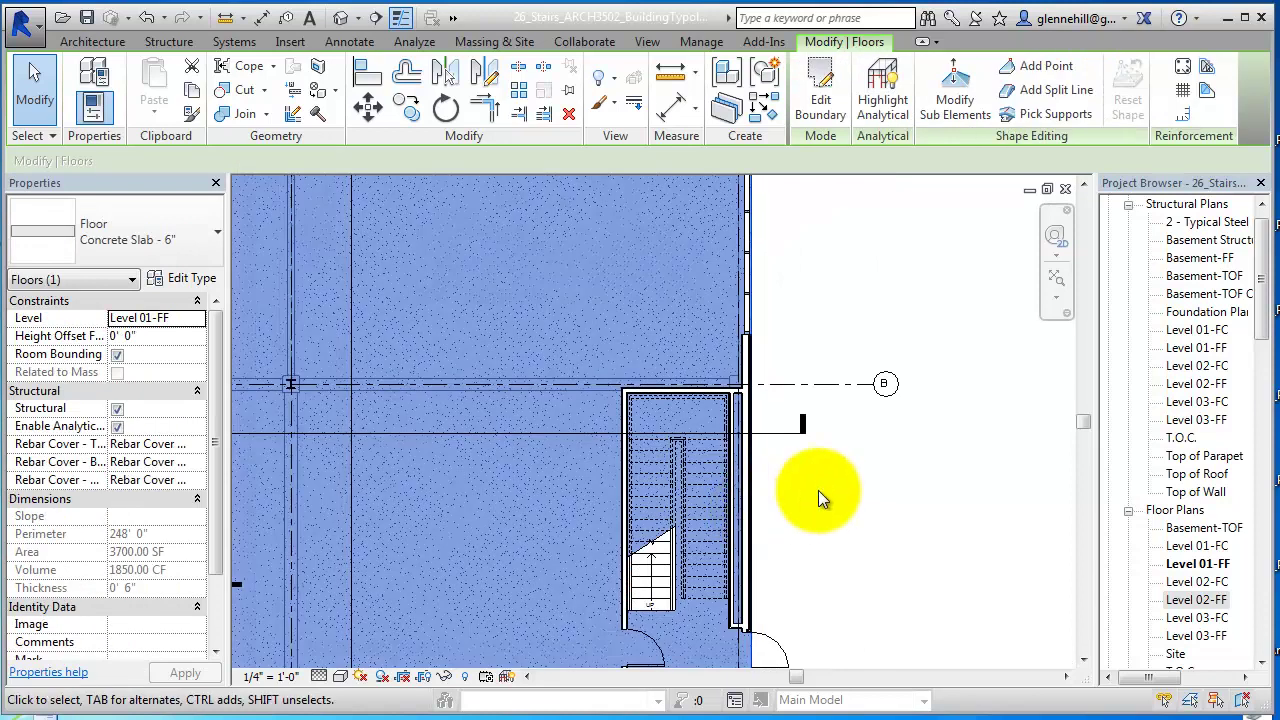
{"action": "scroll", "coordinate": [874, 478], "scroll_direction": "down", "scroll_amount": 3}
{"action": "middle_click_drag", "start_coordinate": [903, 466], "coordinate": [891, 425]}
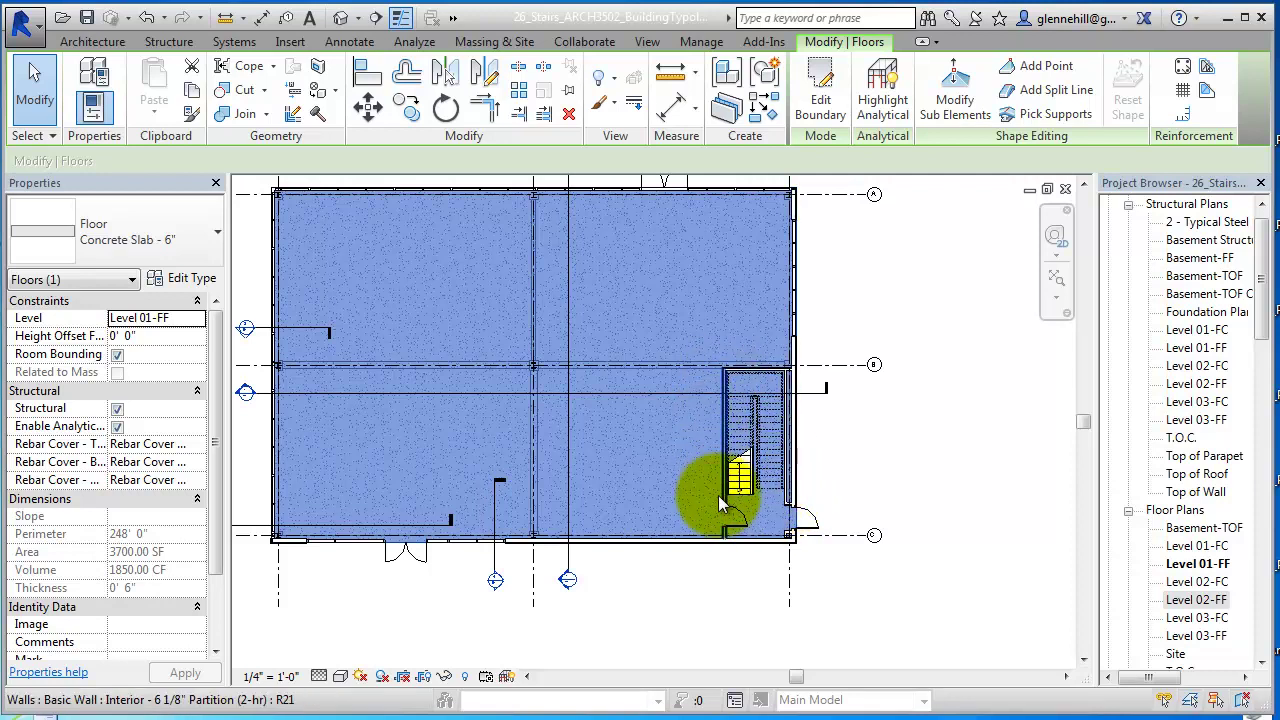
{"action": "scroll", "coordinate": [764, 494], "scroll_direction": "up", "scroll_amount": 2}
{"action": "scroll", "coordinate": [721, 413], "scroll_direction": "up", "scroll_amount": 2}
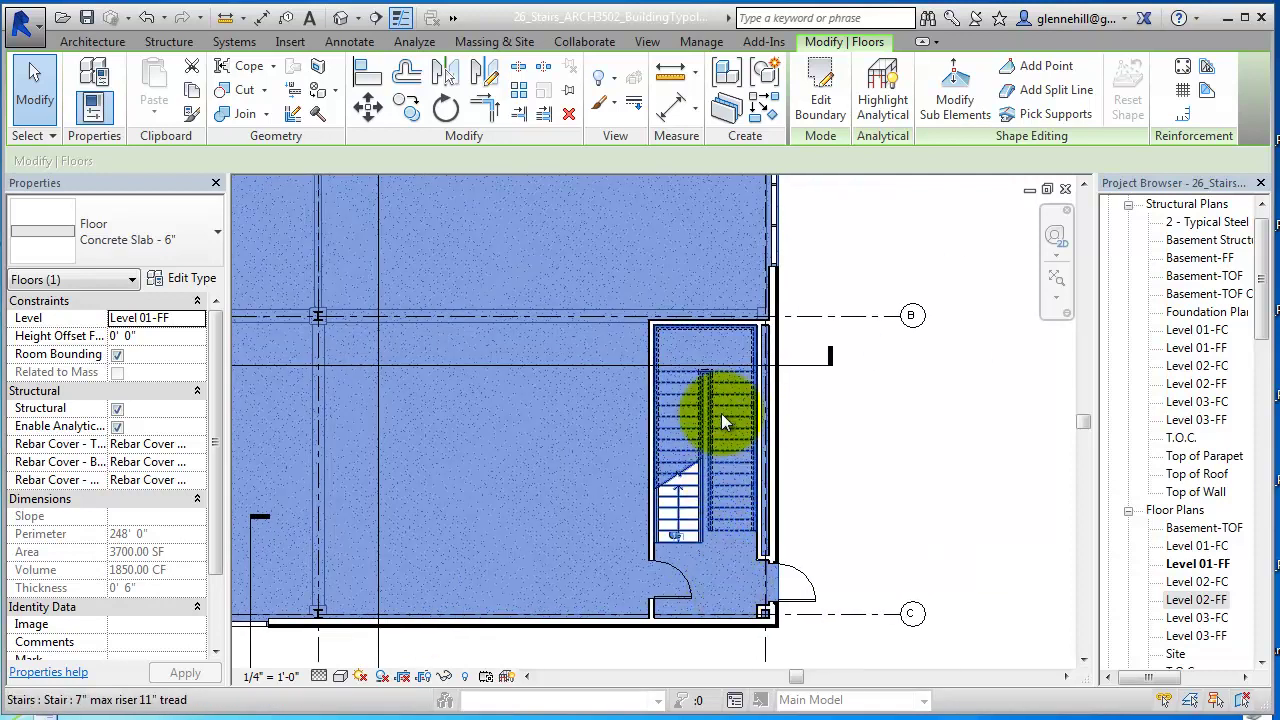
- Enter Edit Boundary with lines and sketch edges from the stair corner to the wall
{"action": "left_click", "coordinate": [820, 82]}
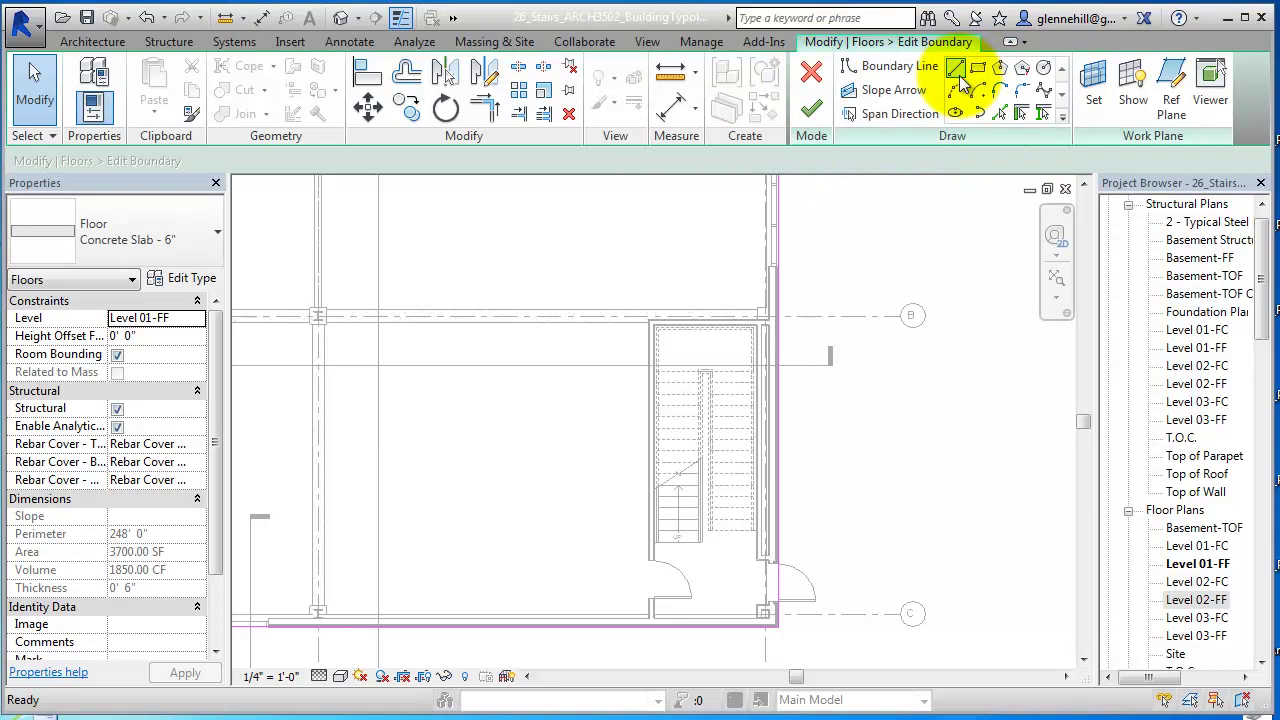
{"action": "left_click", "coordinate": [956, 70]}
{"action": "scroll", "coordinate": [740, 545], "scroll_direction": "up", "scroll_amount": 3}
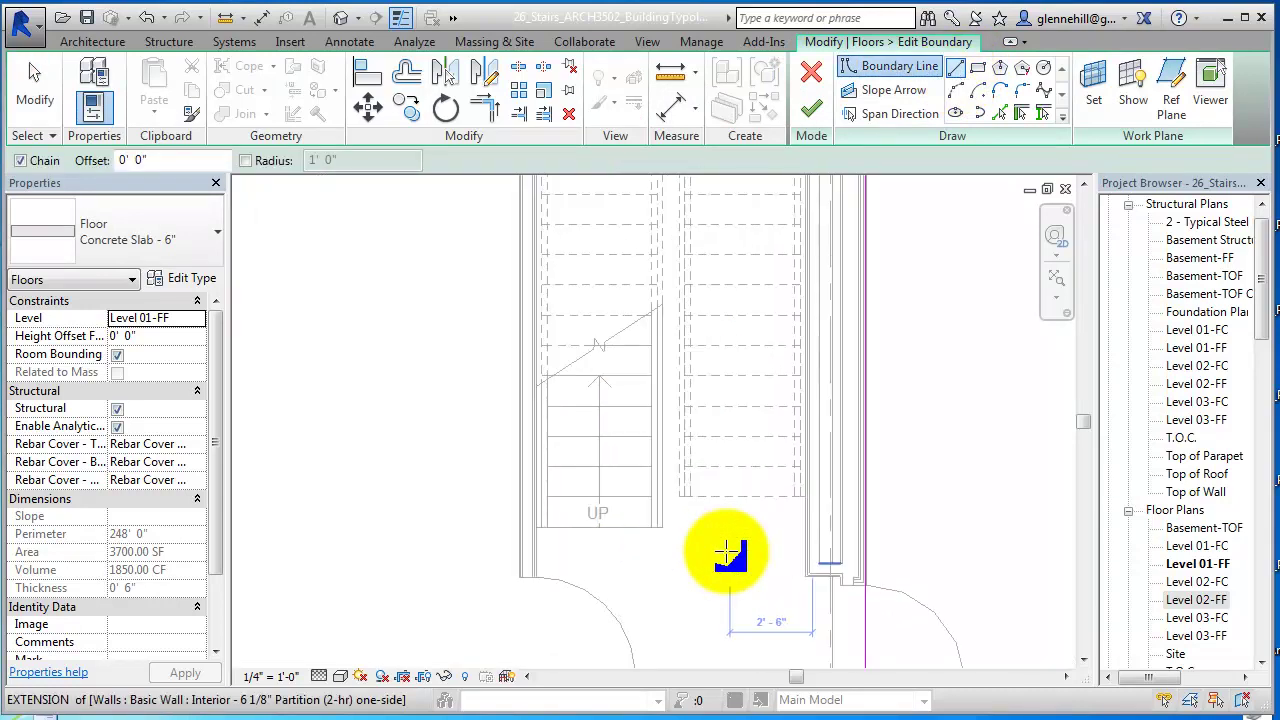
{"action": "left_click", "coordinate": [662, 528]}
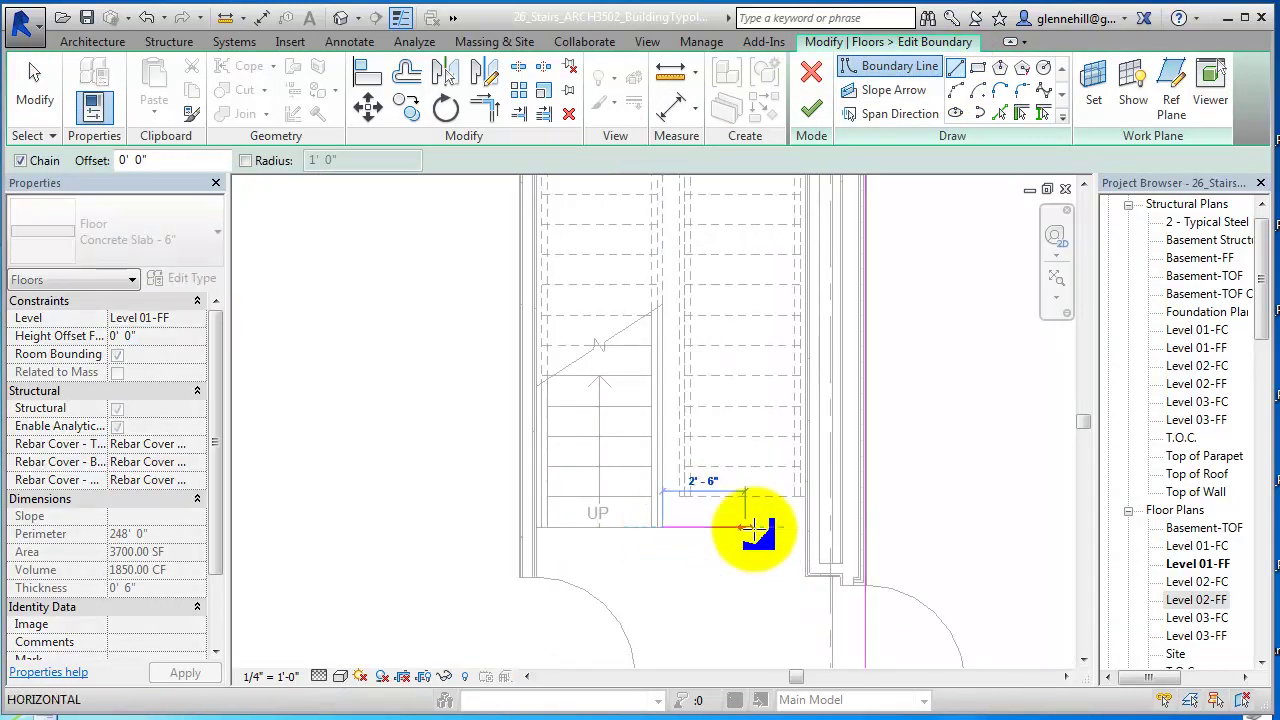
{"action": "left_click", "coordinate": [822, 528]}
{"action": "middle_click_drag", "start_coordinate": [821, 337], "coordinate": [845, 627]}
{"action": "middle_click_drag", "start_coordinate": [834, 277], "coordinate": [829, 251]}
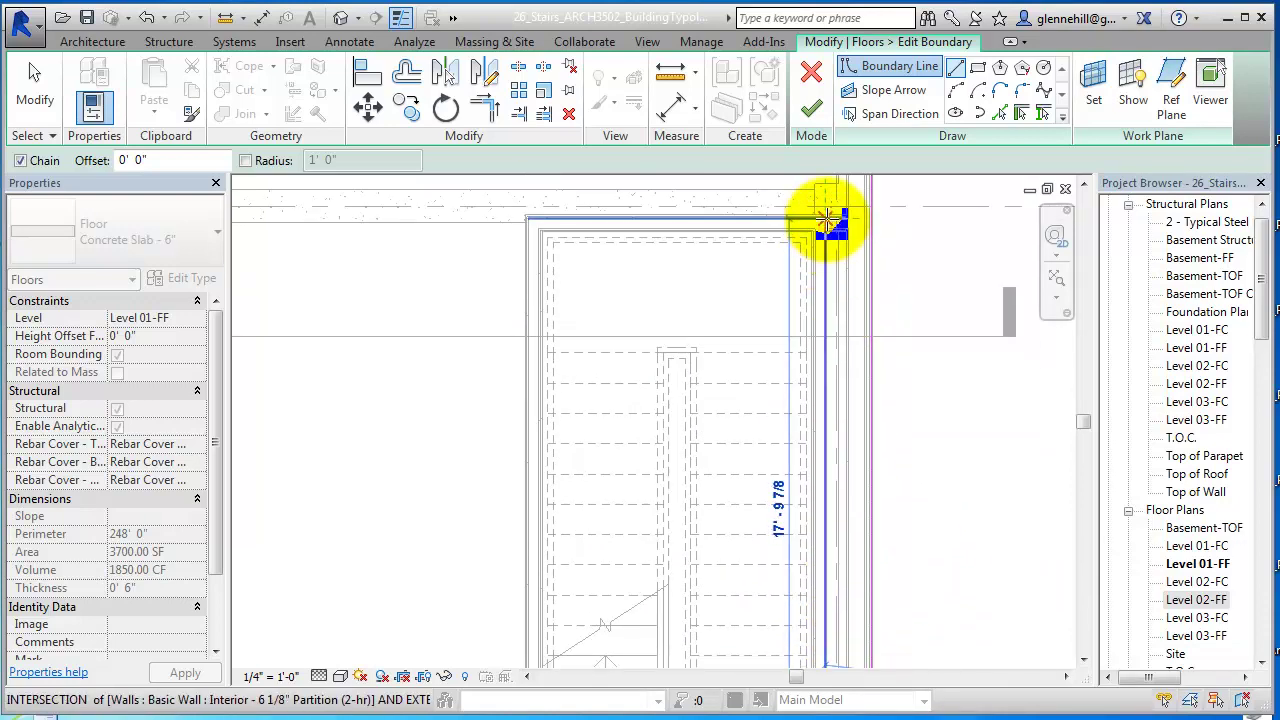
{"action": "scroll", "coordinate": [814, 272], "scroll_direction": "up", "scroll_amount": 3}
{"action": "middle_click_drag", "start_coordinate": [814, 279], "coordinate": [829, 423]}
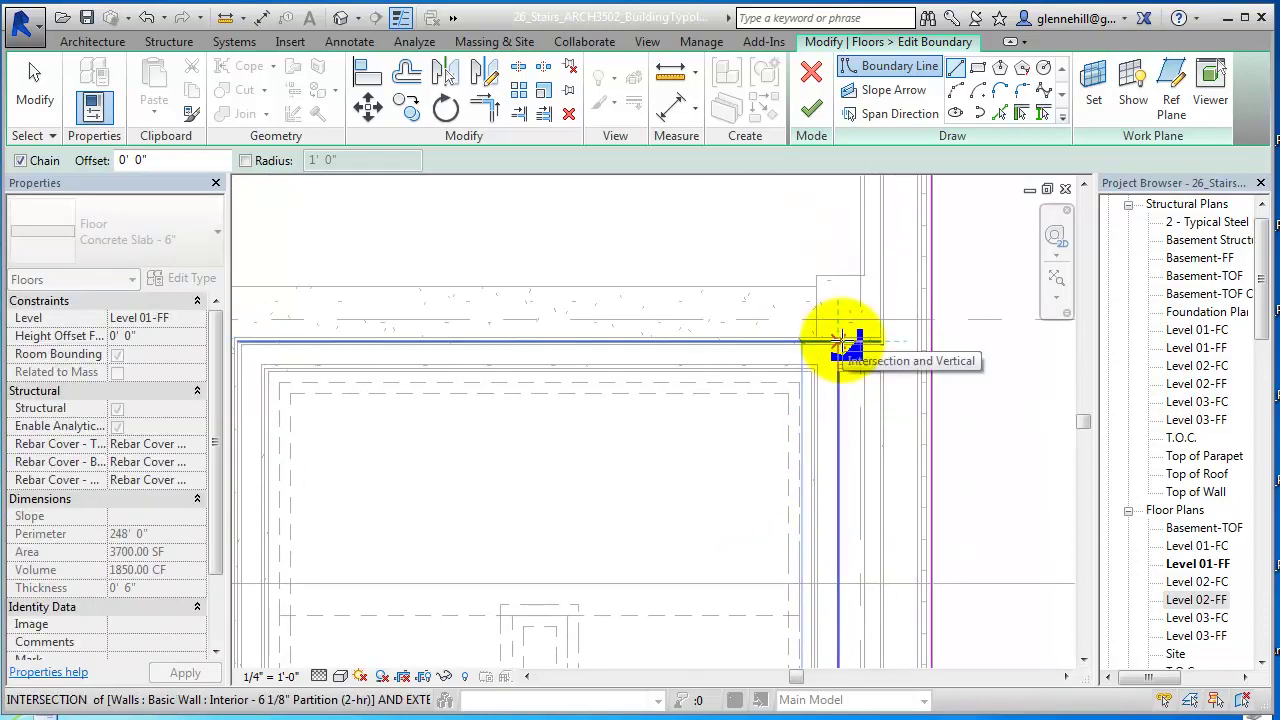
{"action": "left_click", "coordinate": [841, 343]}
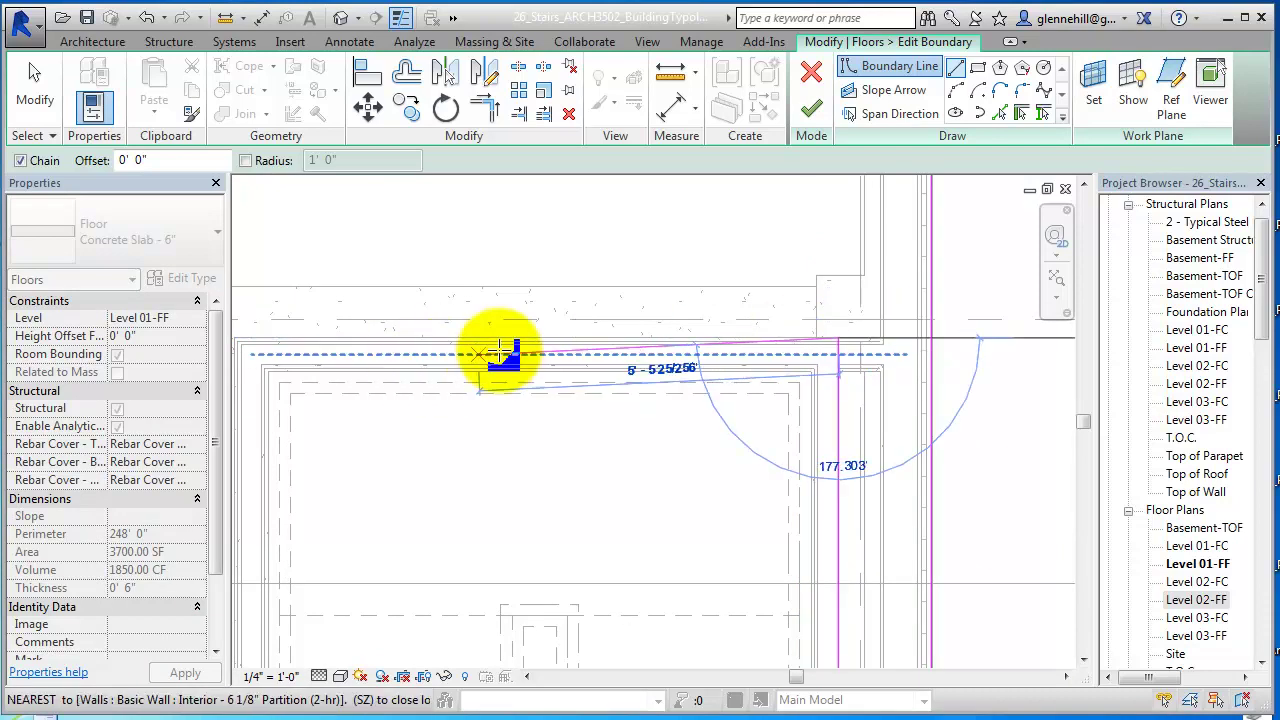
- Sketch the top and left boundary edges along the stair wall toward the stair bottom
{"action": "middle_click_drag", "start_coordinate": [414, 357], "coordinate": [809, 360]}
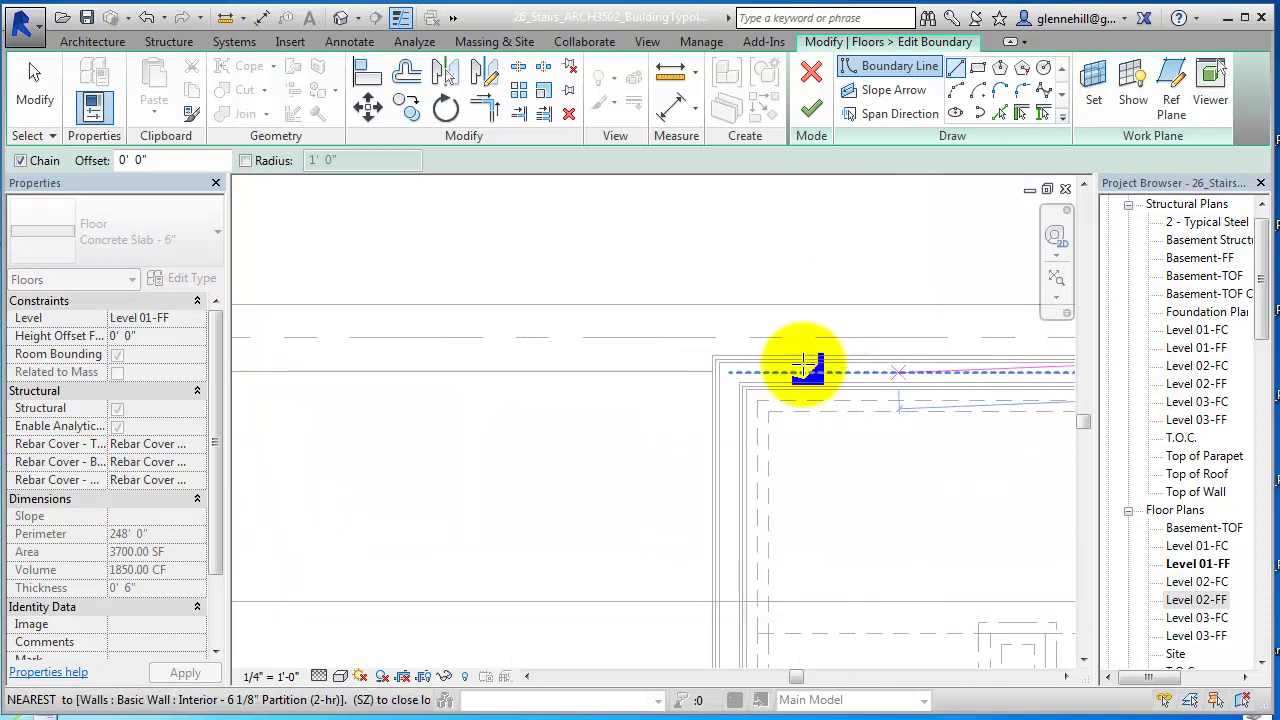
{"action": "left_click", "coordinate": [708, 355]}
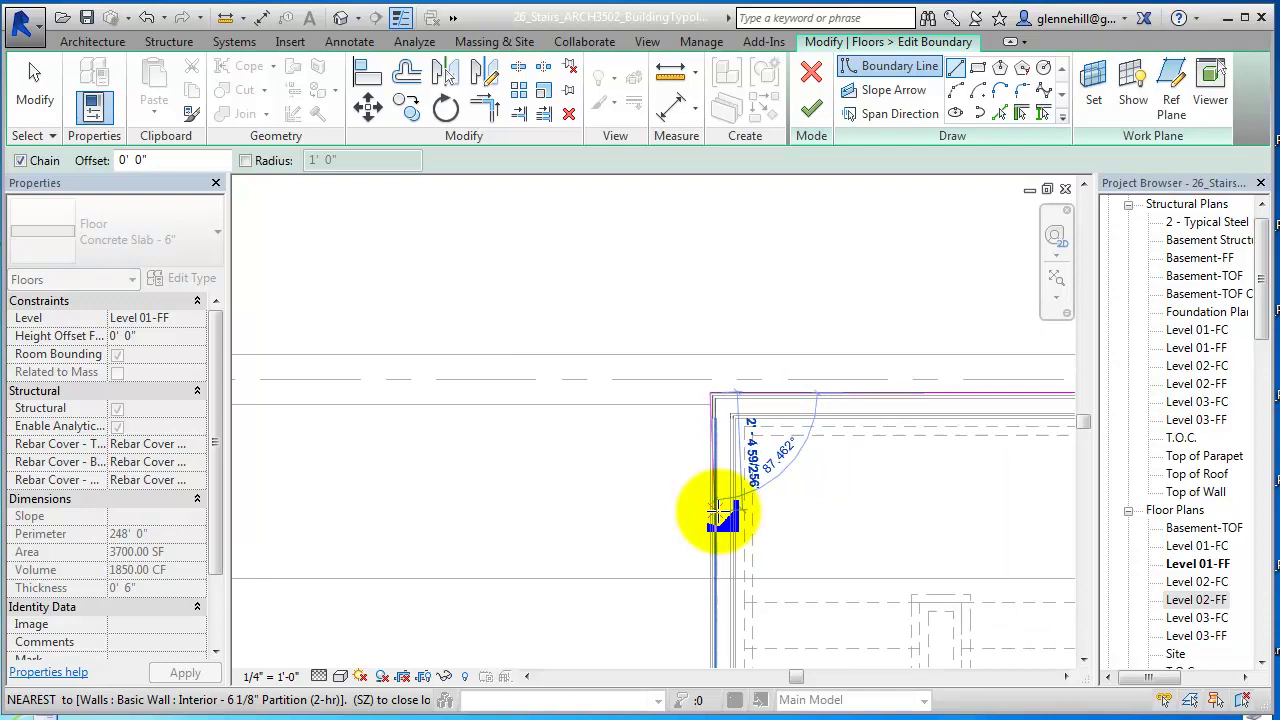
{"action": "middle_click_drag", "start_coordinate": [714, 514], "coordinate": [697, 245]}
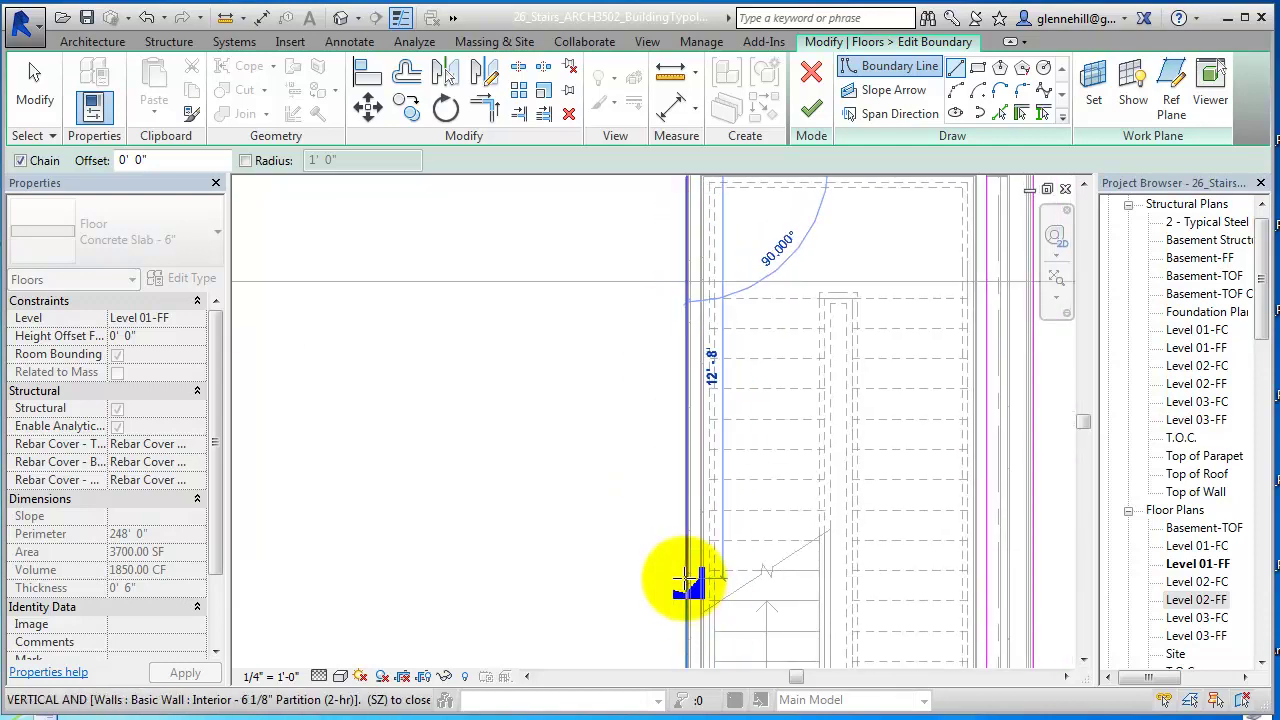
{"action": "middle_click_drag", "start_coordinate": [688, 582], "coordinate": [683, 400]}
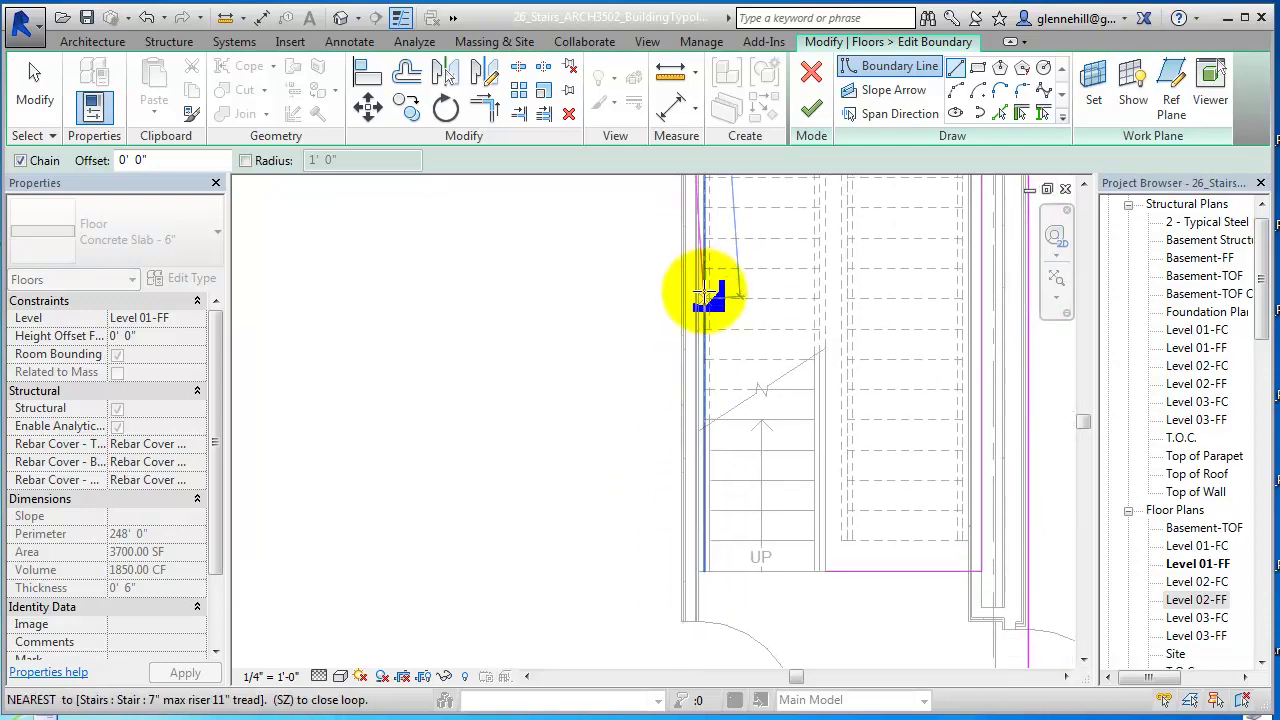
{"action": "left_click", "coordinate": [685, 389]}
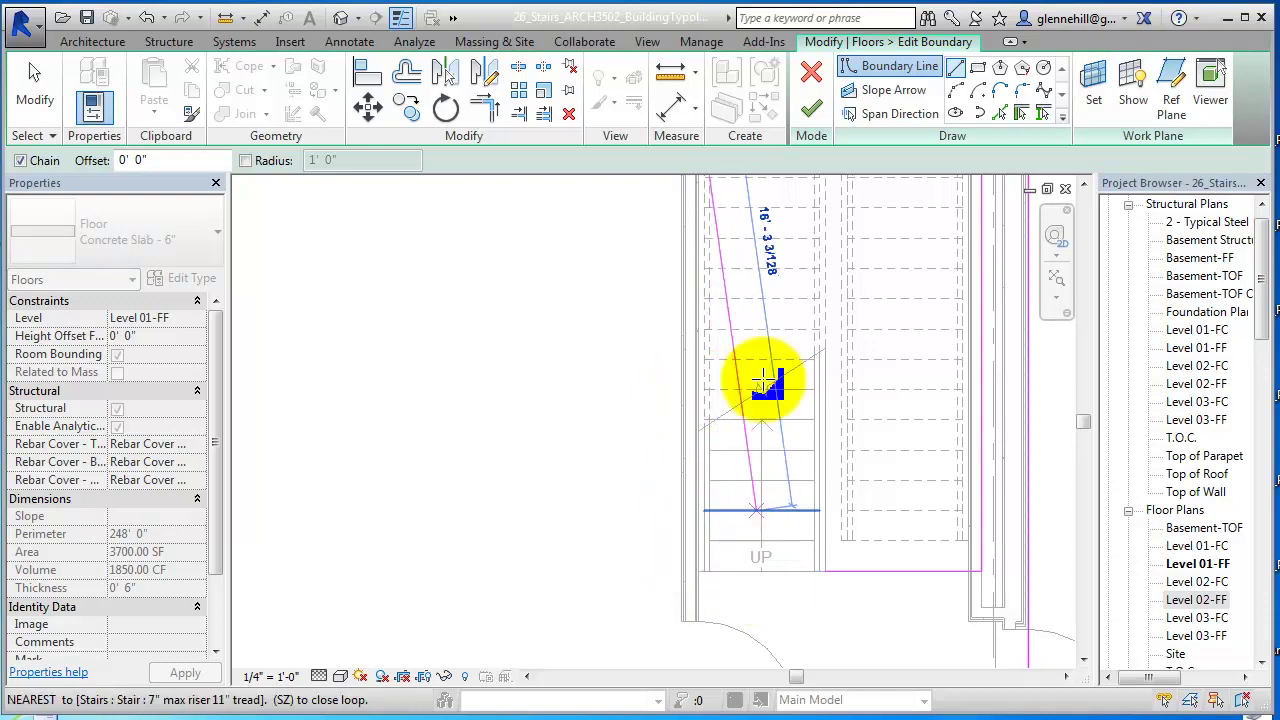
{"action": "left_click", "coordinate": [680, 540]}
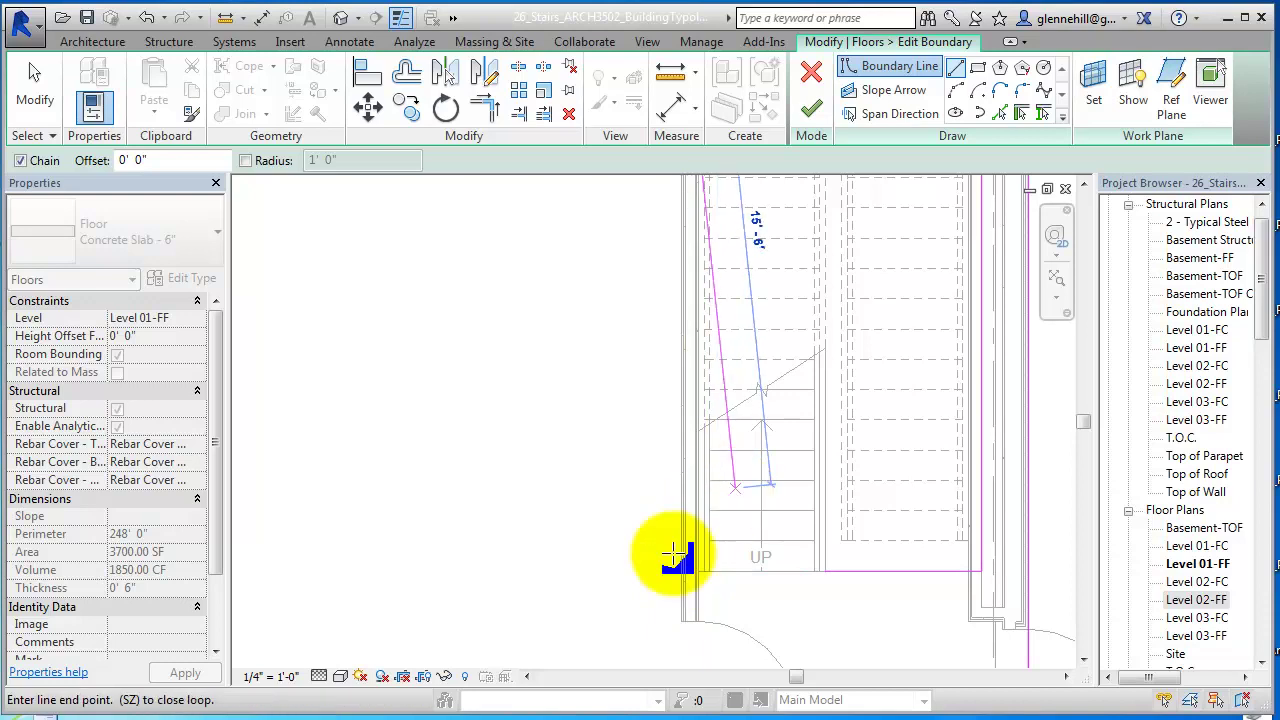
- Add the remaining edges up the run and across the centre line, closing the loop
{"action": "middle_click_drag", "start_coordinate": [697, 488], "coordinate": [654, 680]}
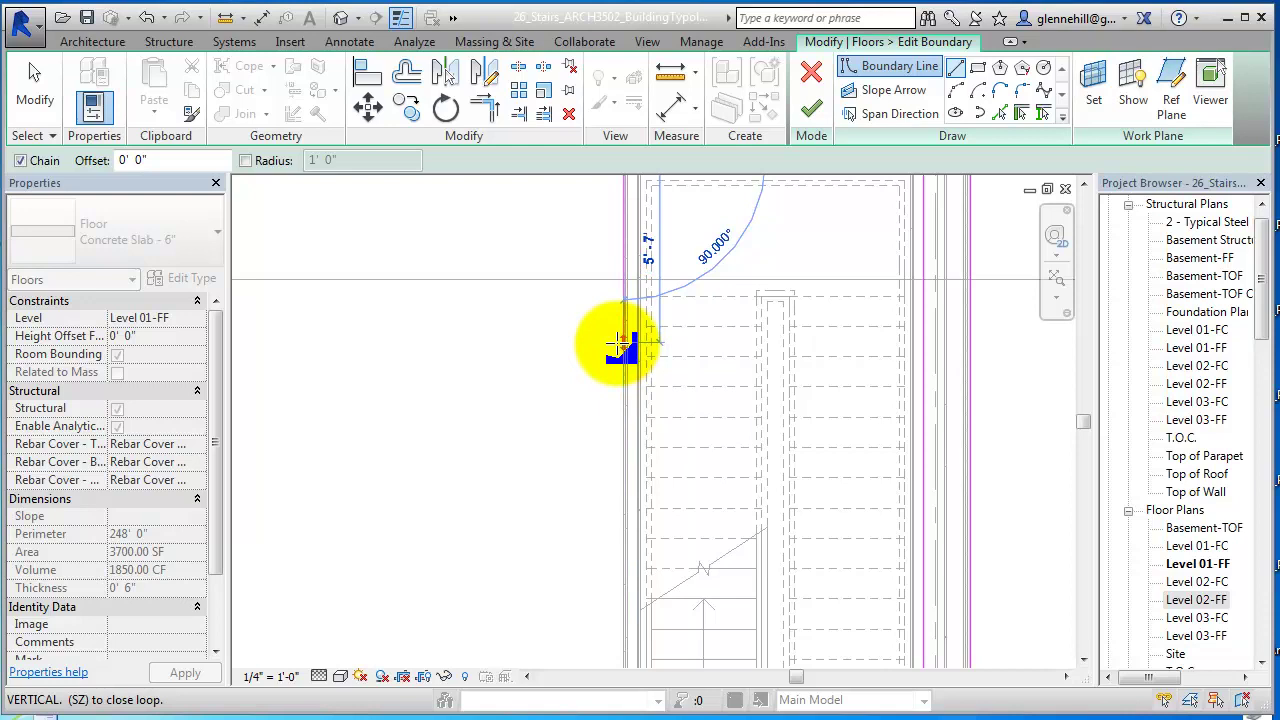
{"action": "left_click", "coordinate": [622, 416]}
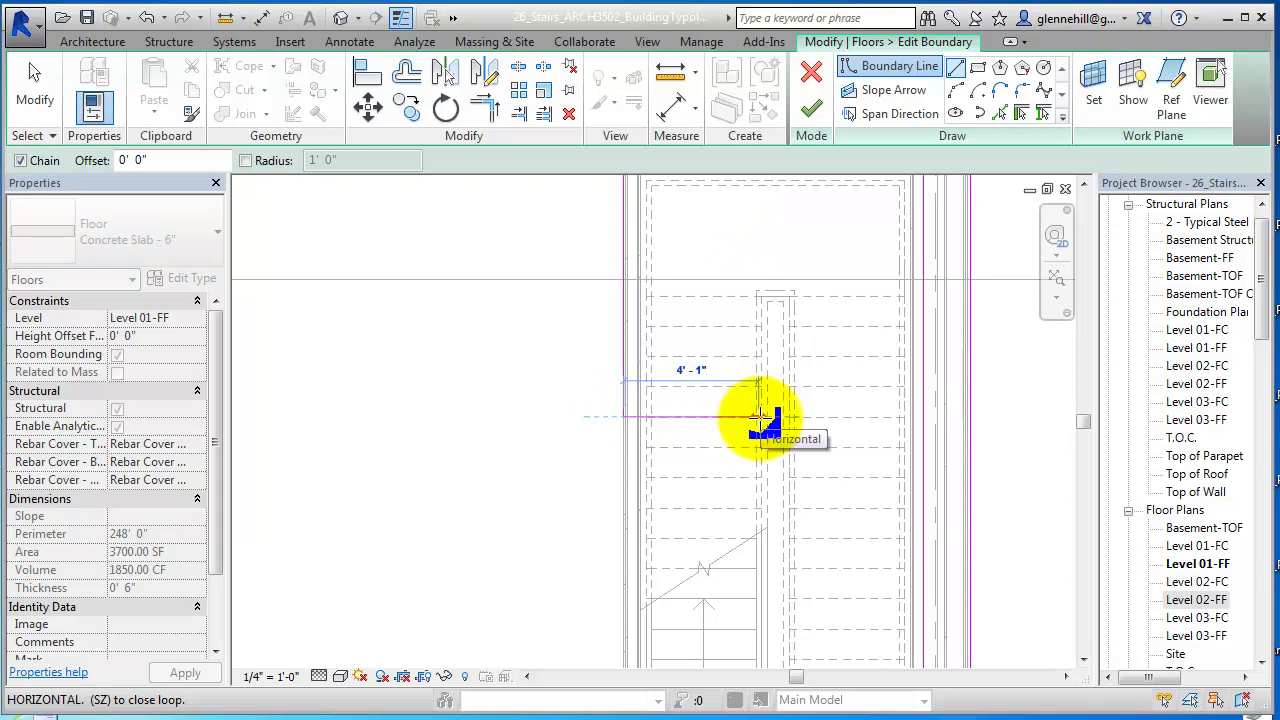
{"action": "scroll", "coordinate": [766, 462], "scroll_direction": "up", "scroll_amount": 2}
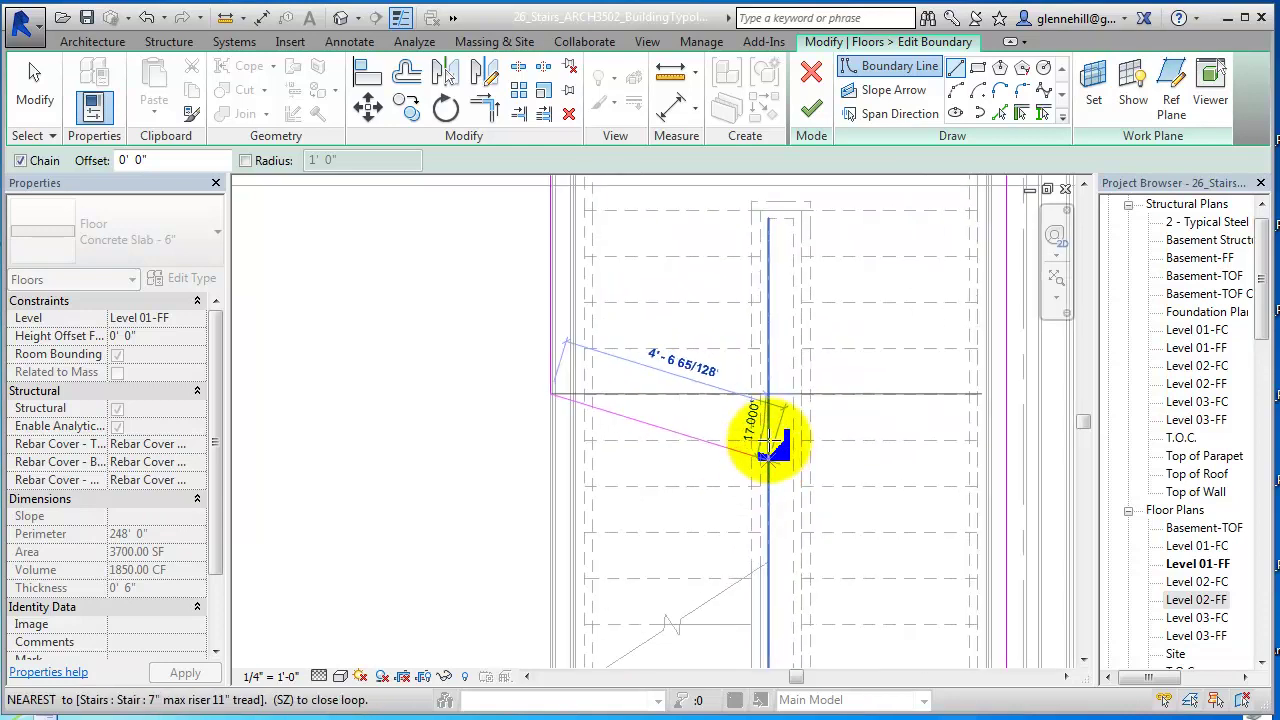
{"action": "left_click", "coordinate": [768, 396]}
{"action": "scroll", "coordinate": [777, 540], "scroll_direction": "down", "scroll_amount": 2}
{"action": "middle_click_drag", "start_coordinate": [777, 543], "coordinate": [806, 300]}
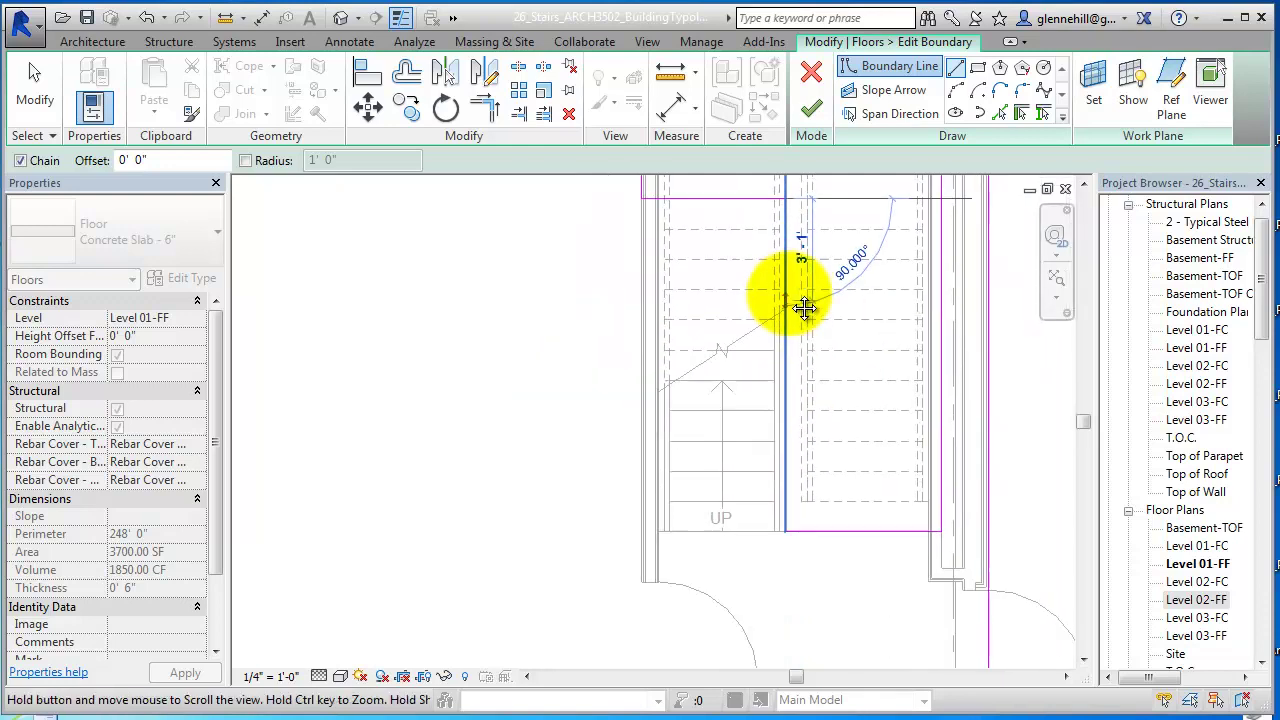
{"action": "left_click", "coordinate": [786, 521]}
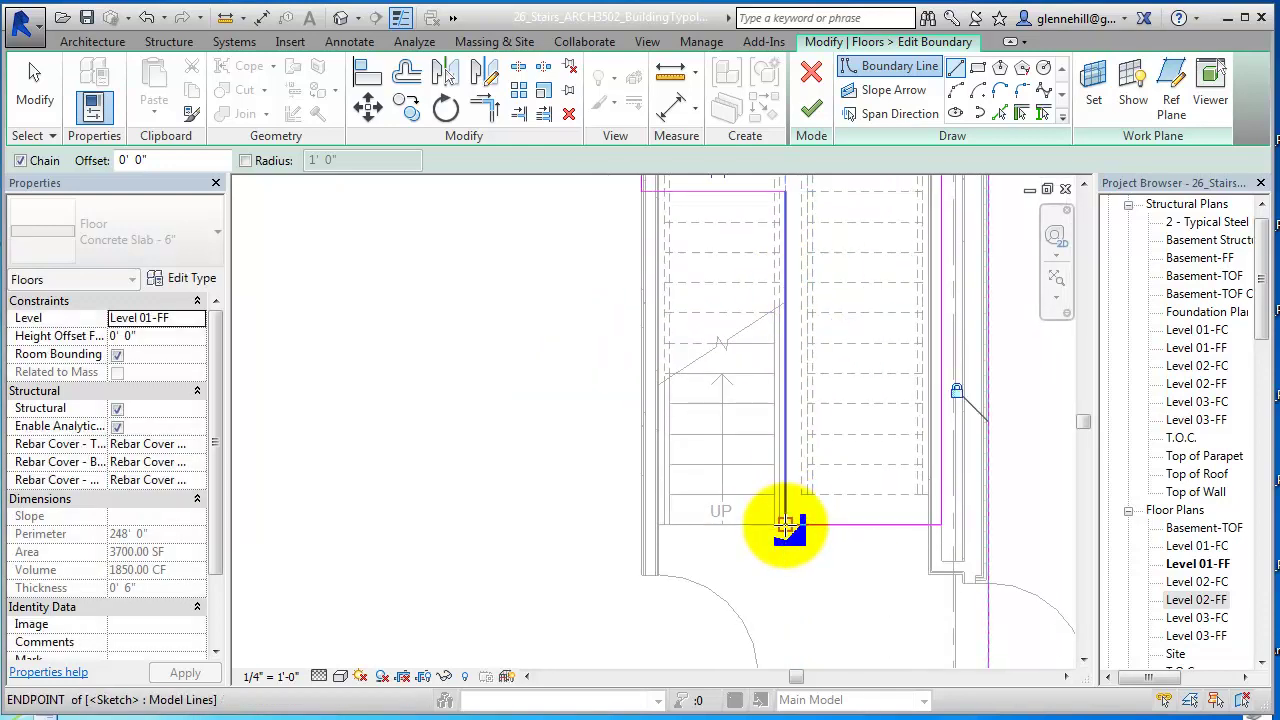
{"action": "middle_click_drag", "start_coordinate": [876, 527], "coordinate": [862, 620]}
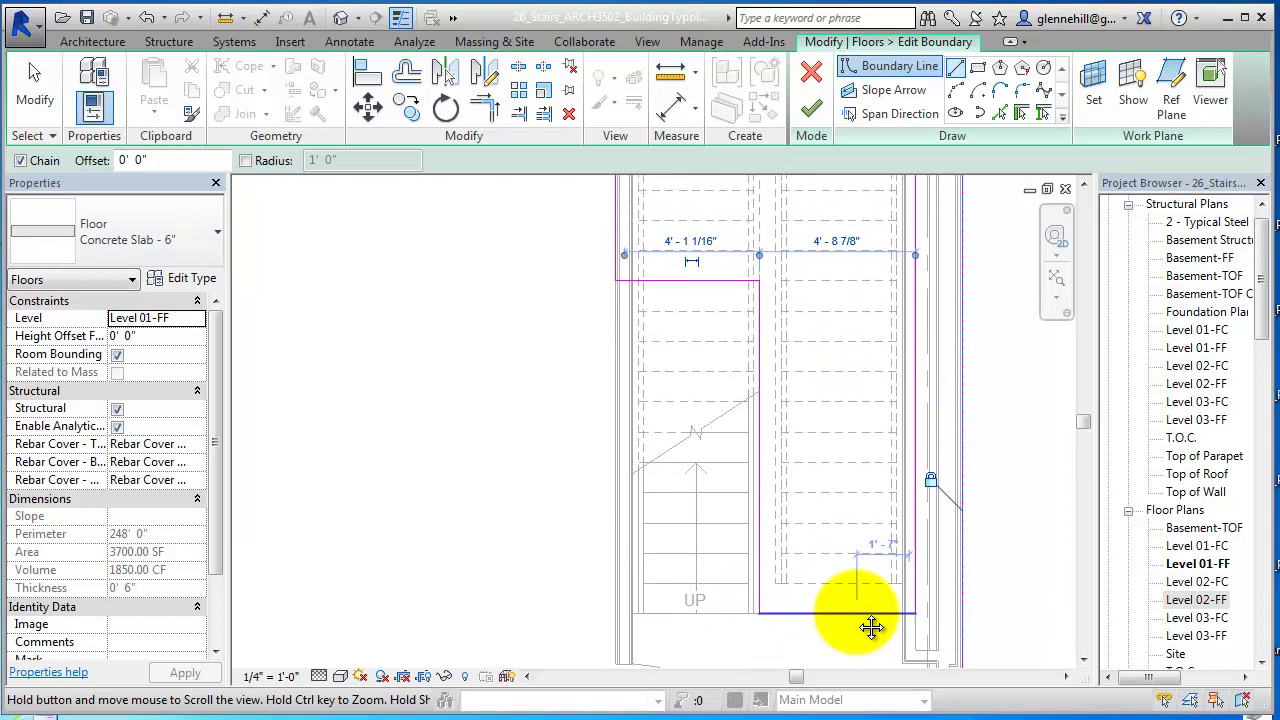
{"action": "key", "text": "Escape"}
{"action": "key", "text": "Escape"}
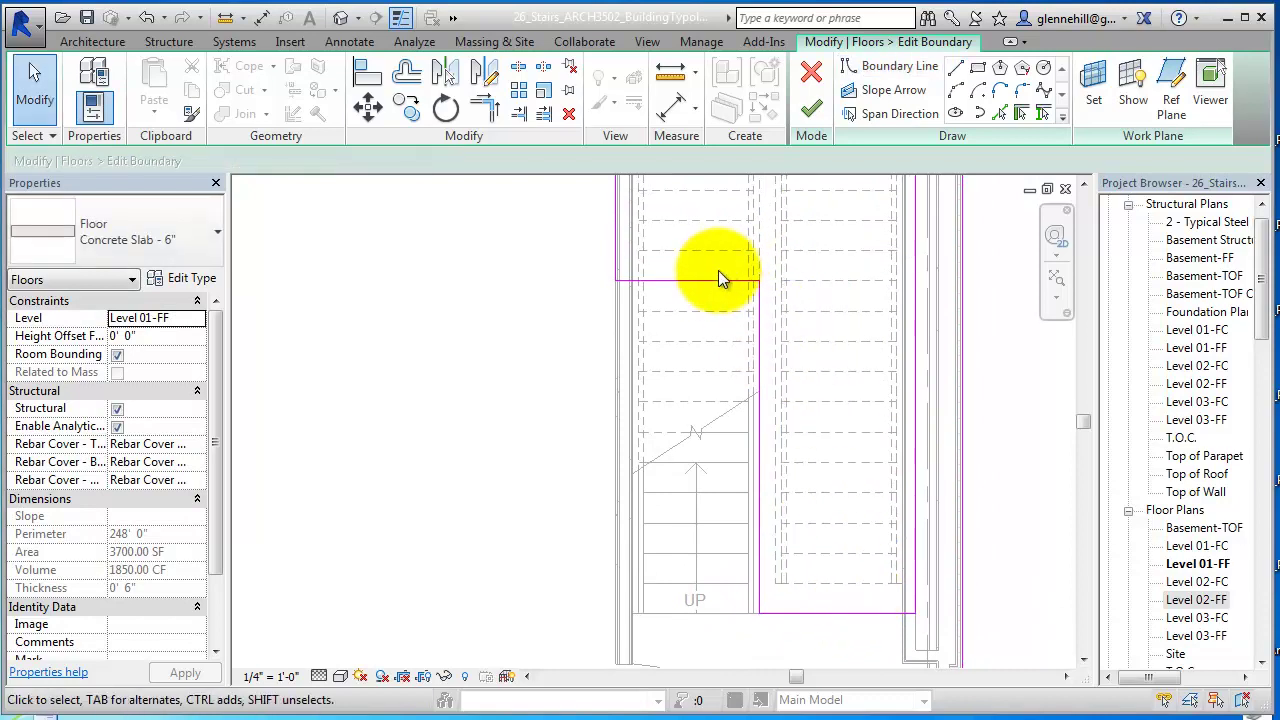
{"action": "left_click", "coordinate": [710, 277]}
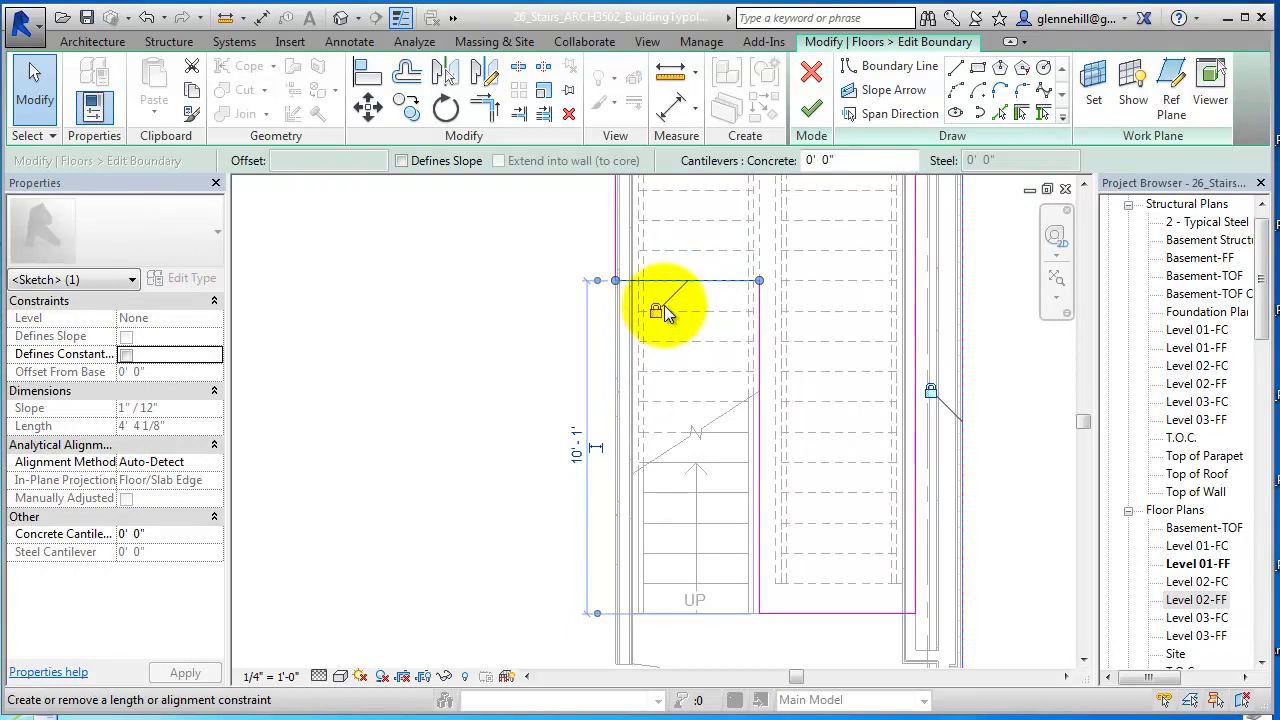
{"action": "mouse_move", "coordinate": [667, 313]}
{"action": "middle_mouse_down"}
{"action": "mouse_move", "coordinate": [686, 414]}
{"action": "mouse_move", "coordinate": [658, 437]}
{"action": "middle_mouse_up"}
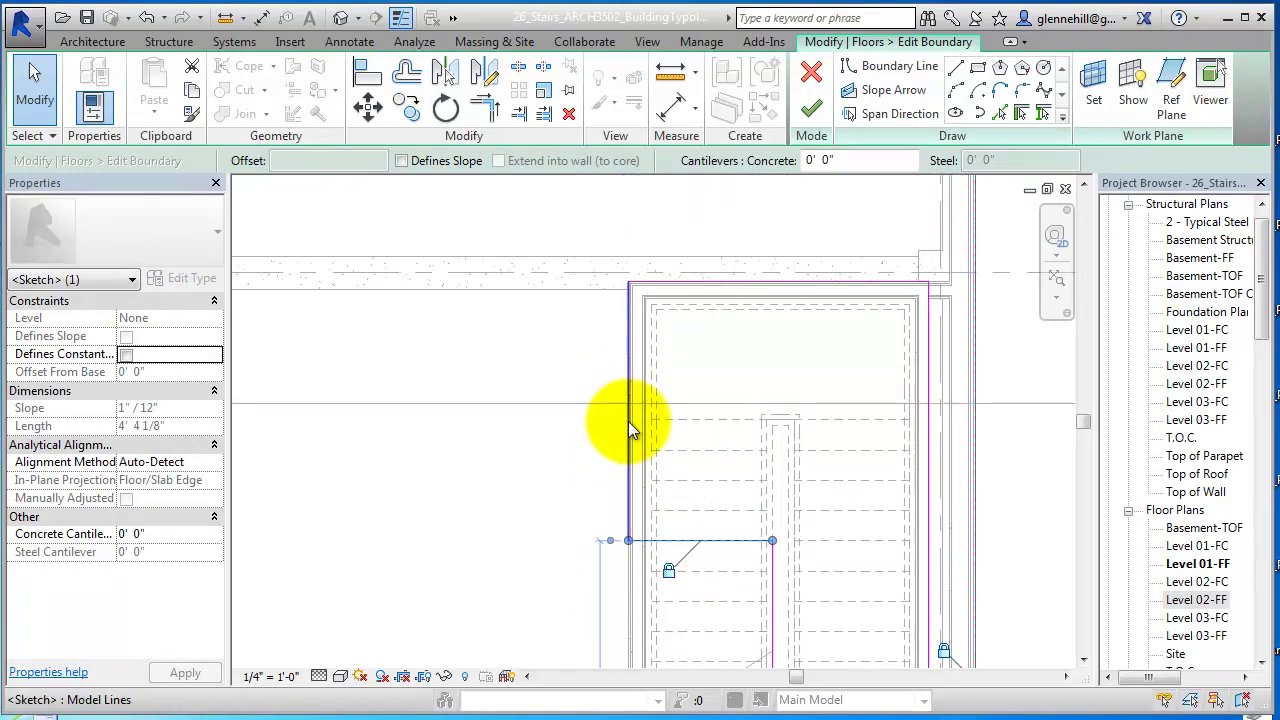
{"action": "left_click", "coordinate": [627, 423]}
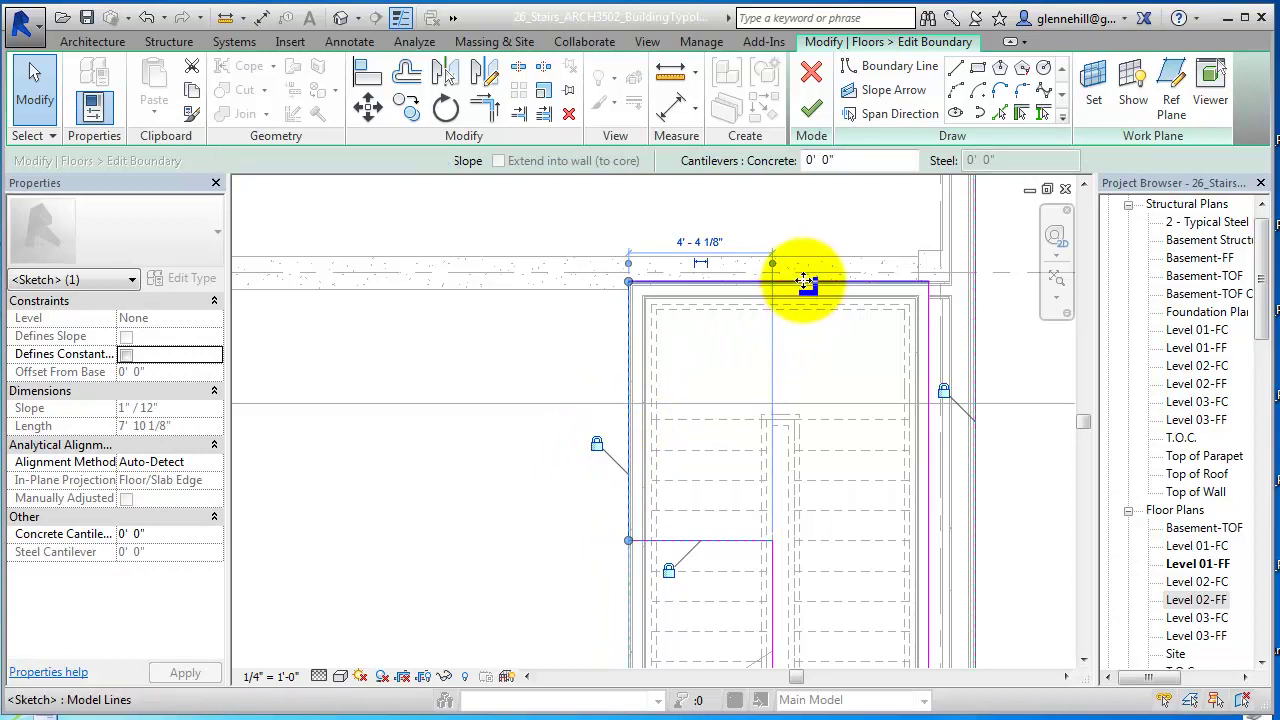
{"action": "left_click", "coordinate": [802, 282]}
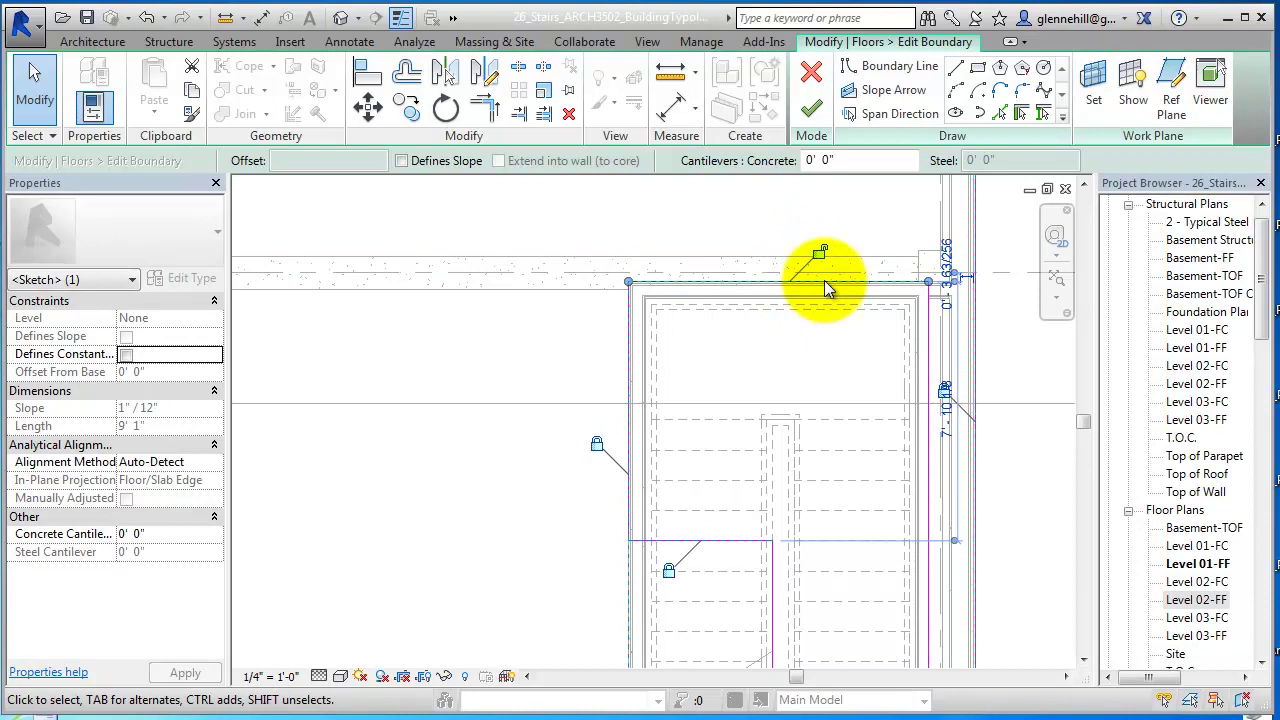
{"action": "left_click", "coordinate": [930, 440]}
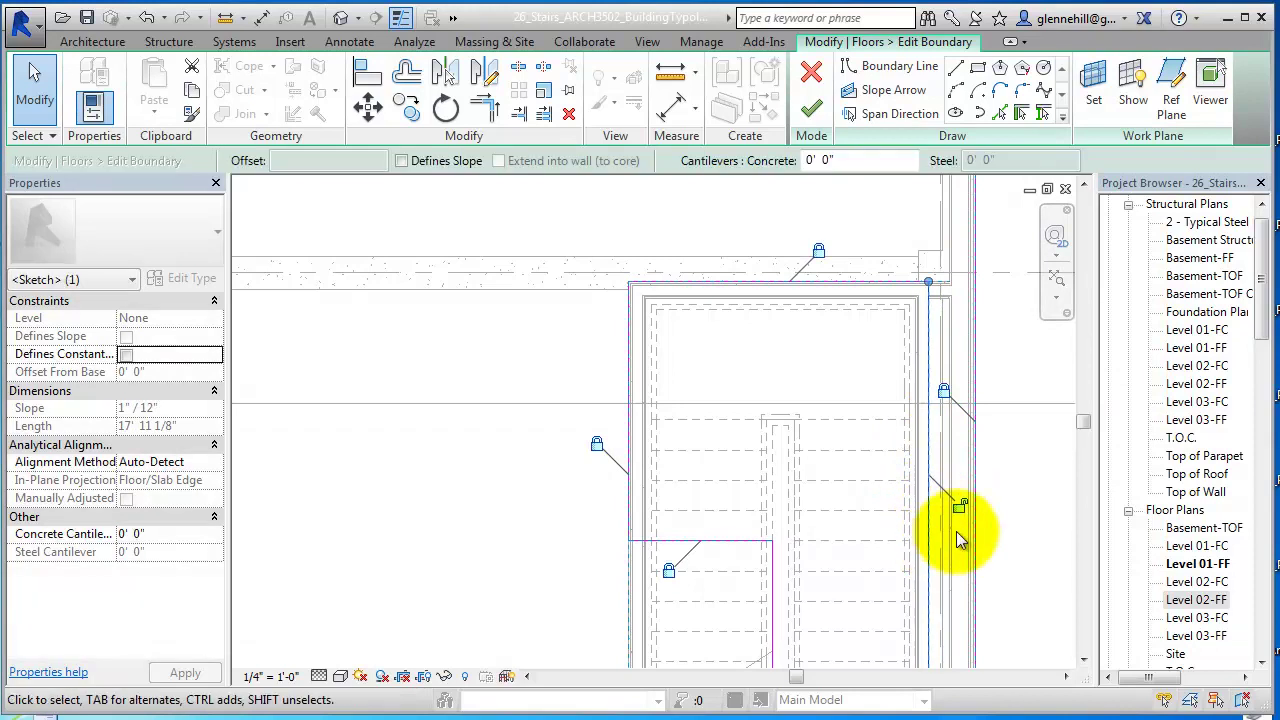
{"action": "scroll", "coordinate": [835, 575], "scroll_direction": "down", "scroll_amount": 2}
{"action": "middle_click_drag", "start_coordinate": [814, 537], "coordinate": [846, 291]}
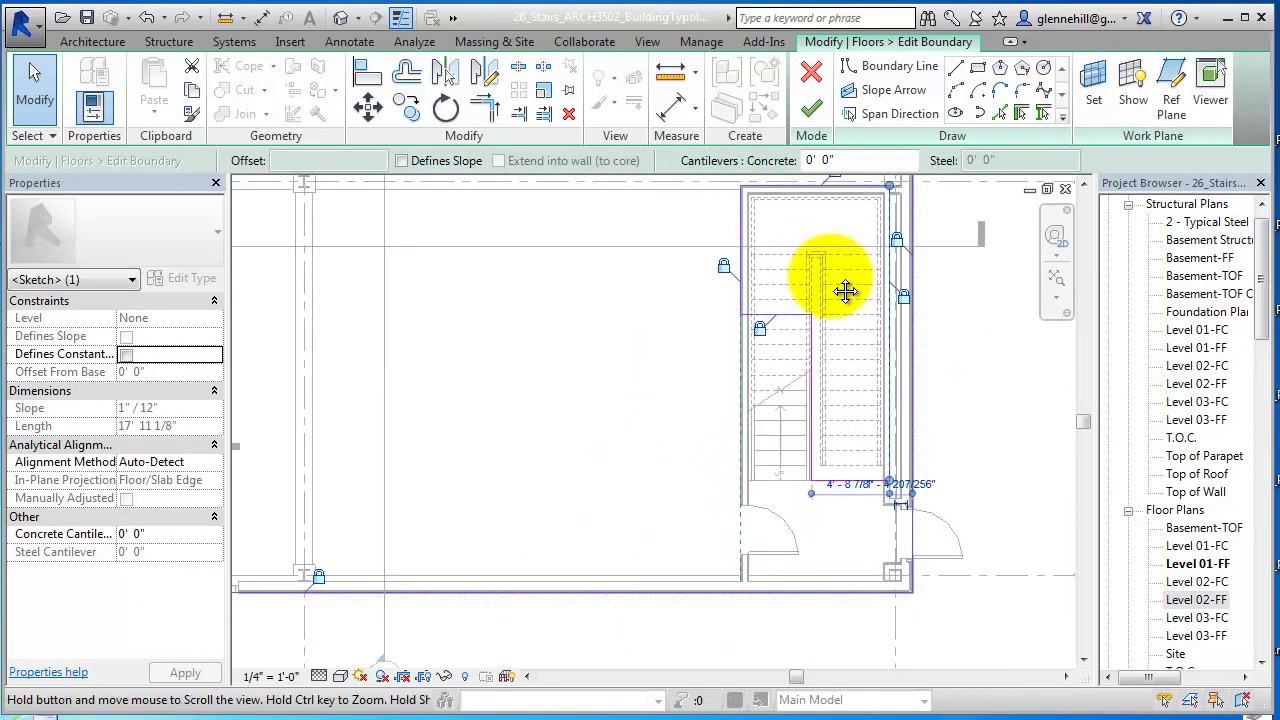
{"action": "scroll", "coordinate": [849, 497], "scroll_direction": "up", "scroll_amount": 2}
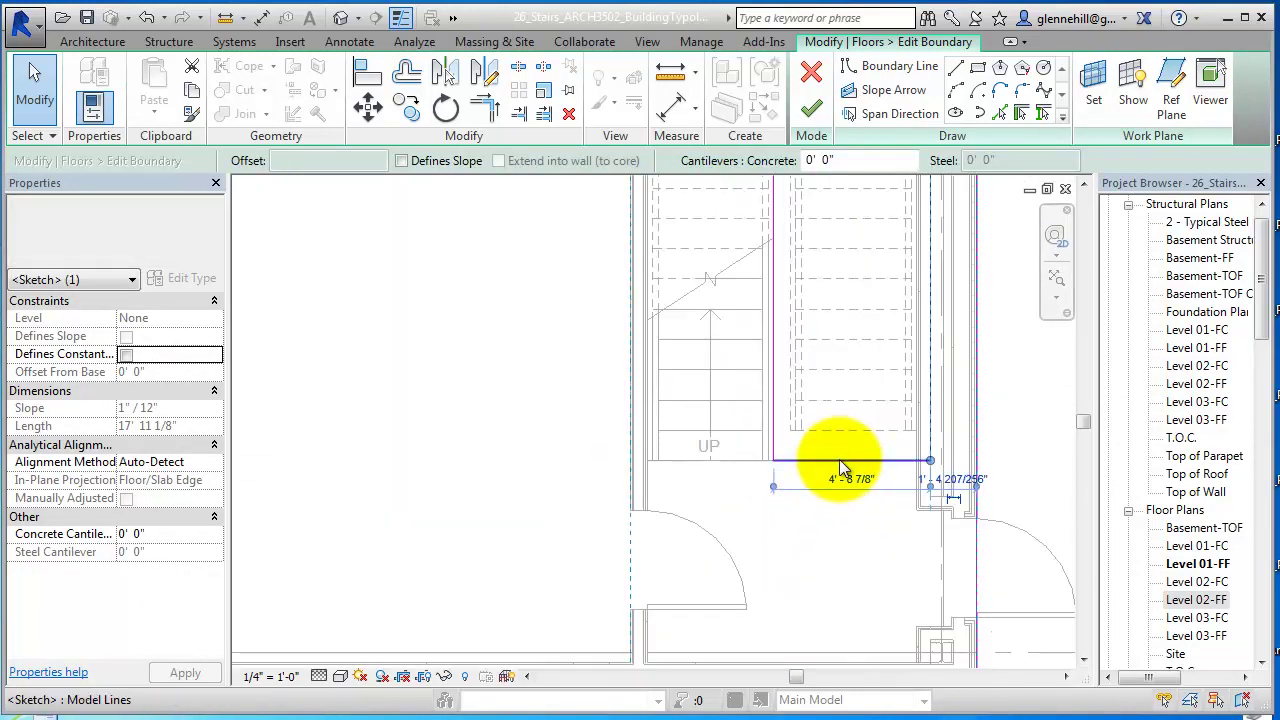
{"action": "left_click", "coordinate": [839, 461]}
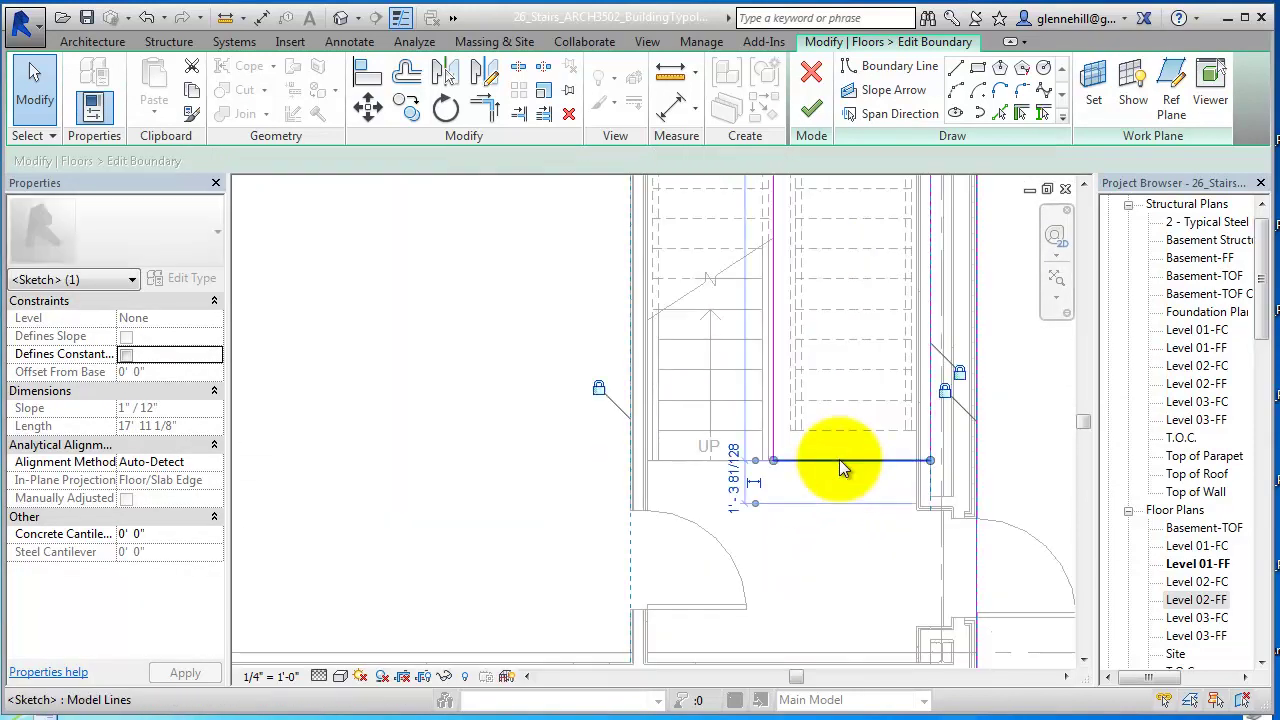
{"action": "left_click", "coordinate": [829, 555]}
{"action": "scroll", "coordinate": [840, 545], "scroll_direction": "down", "scroll_amount": 4}
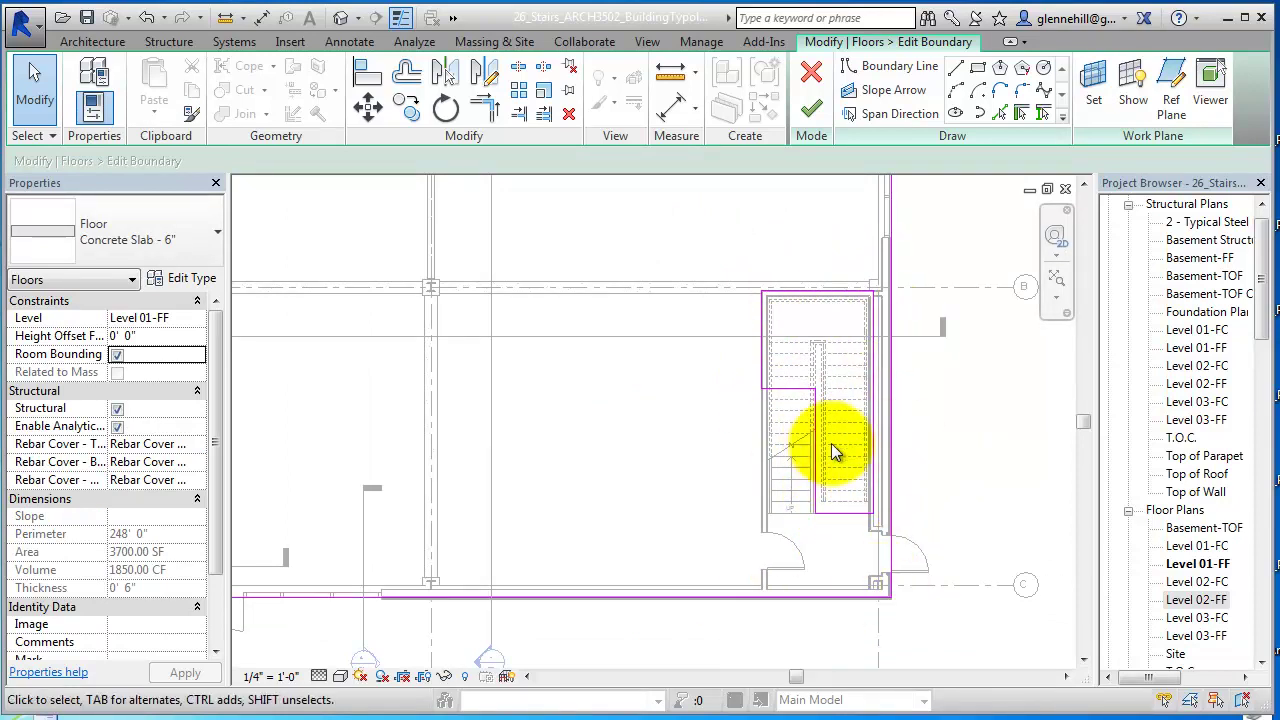
- Finish the slab boundary sketch and deselect the Level 01 floor
{"action": "left_click", "coordinate": [811, 115]}
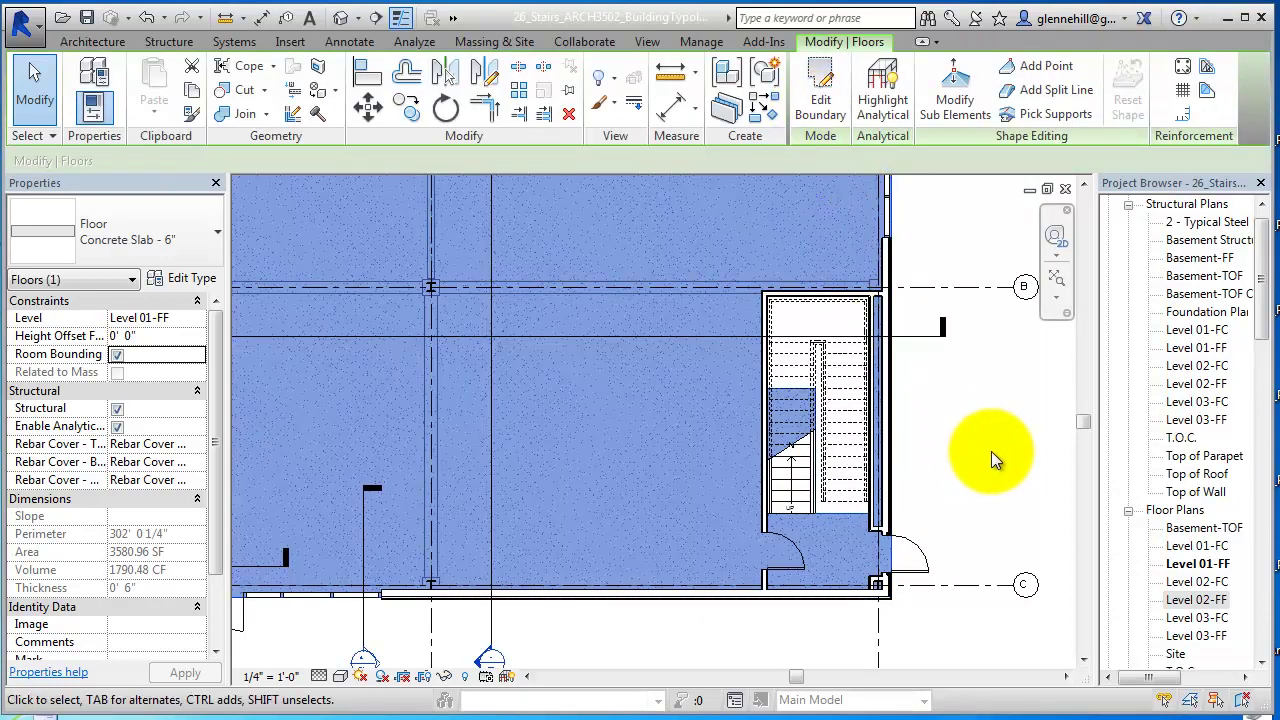
{"action": "left_click", "coordinate": [992, 453]}
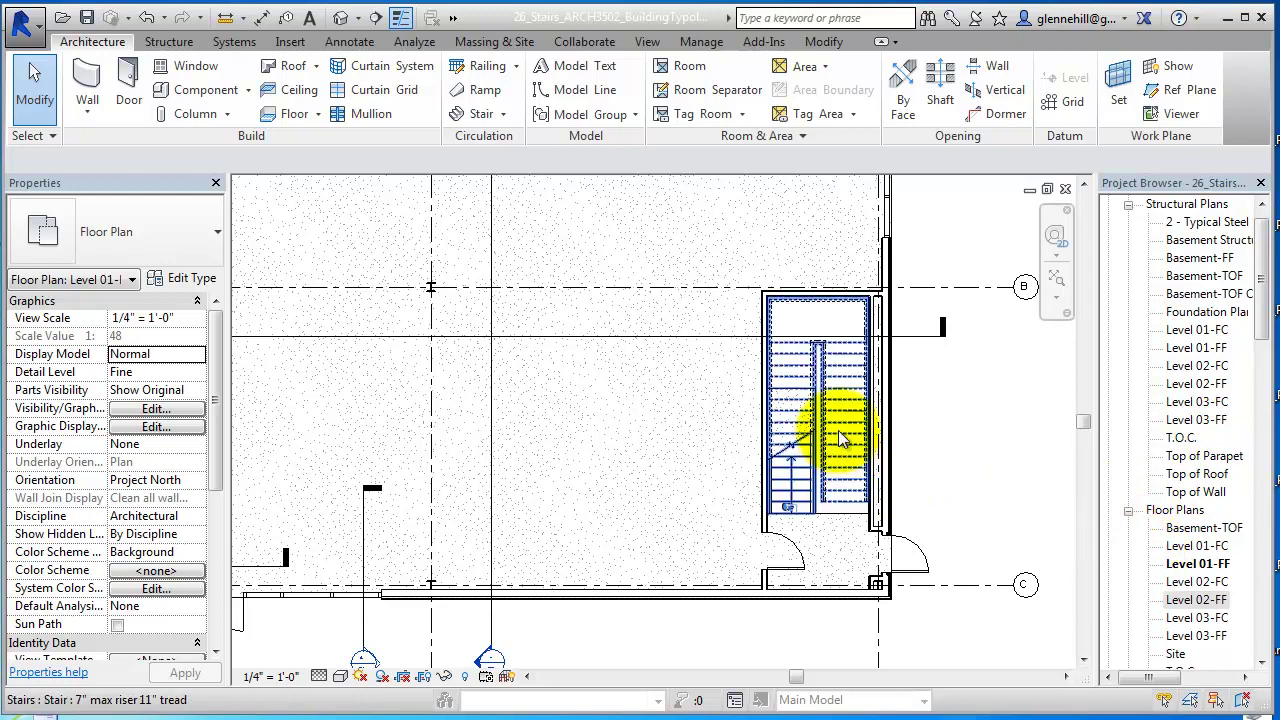
- Open the Building 3D view in wireframe, framed on the stair and nearby beams
{"action": "double_click", "coordinate": [1197, 599]}
{"action": "scroll", "coordinate": [1263, 330], "scroll_direction": "down", "scroll_amount": 3}
{"action": "double_click", "coordinate": [1190, 652]}
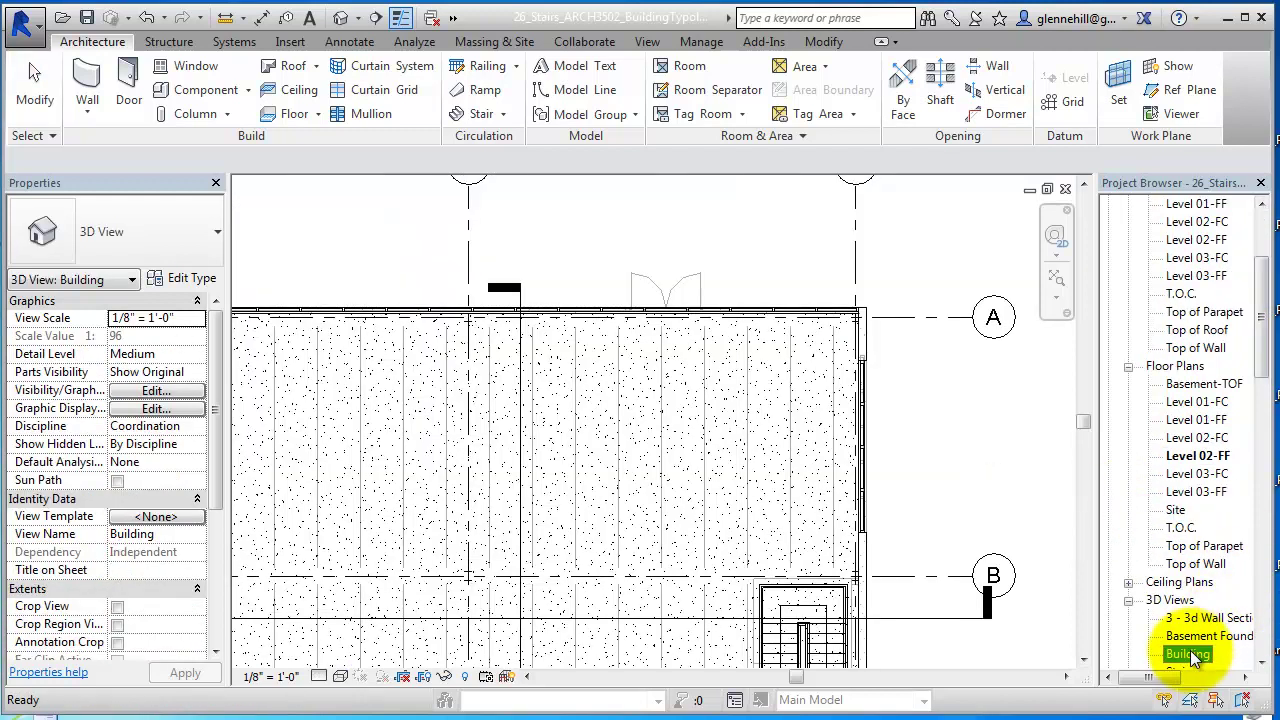
{"action": "scroll", "coordinate": [542, 481], "scroll_direction": "up", "scroll_amount": 5}
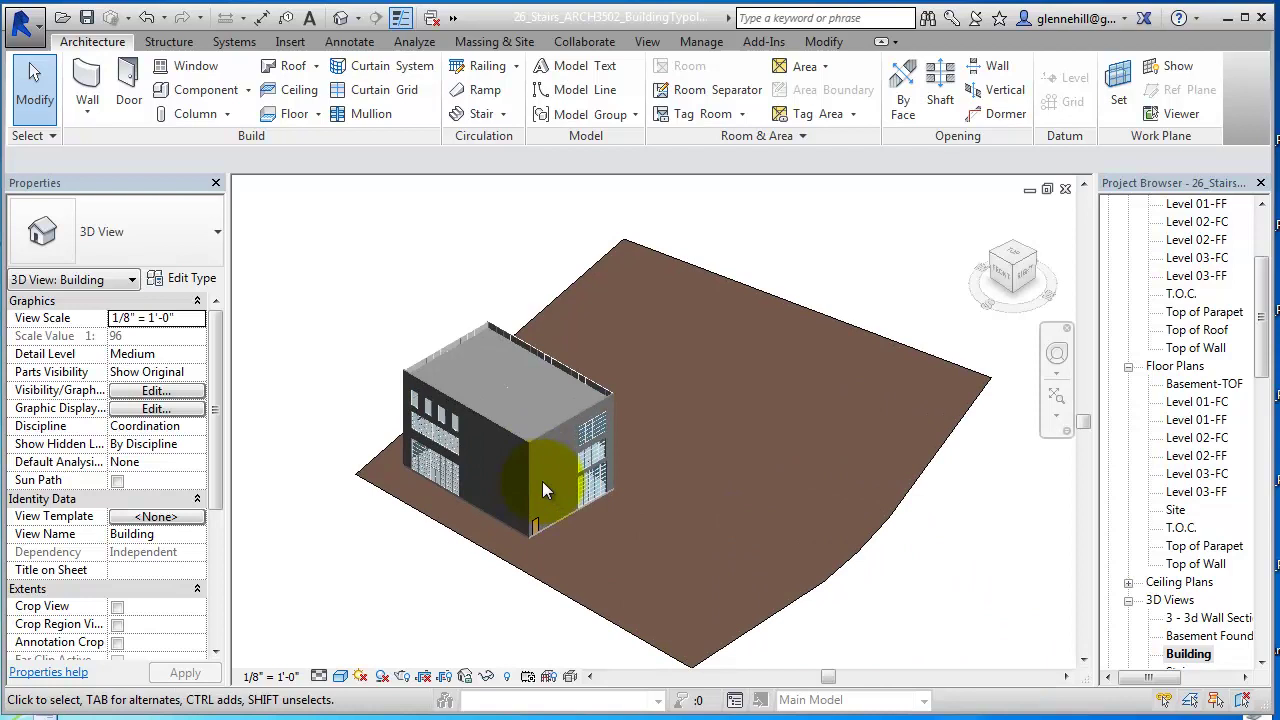
{"action": "left_click", "coordinate": [340, 677]}
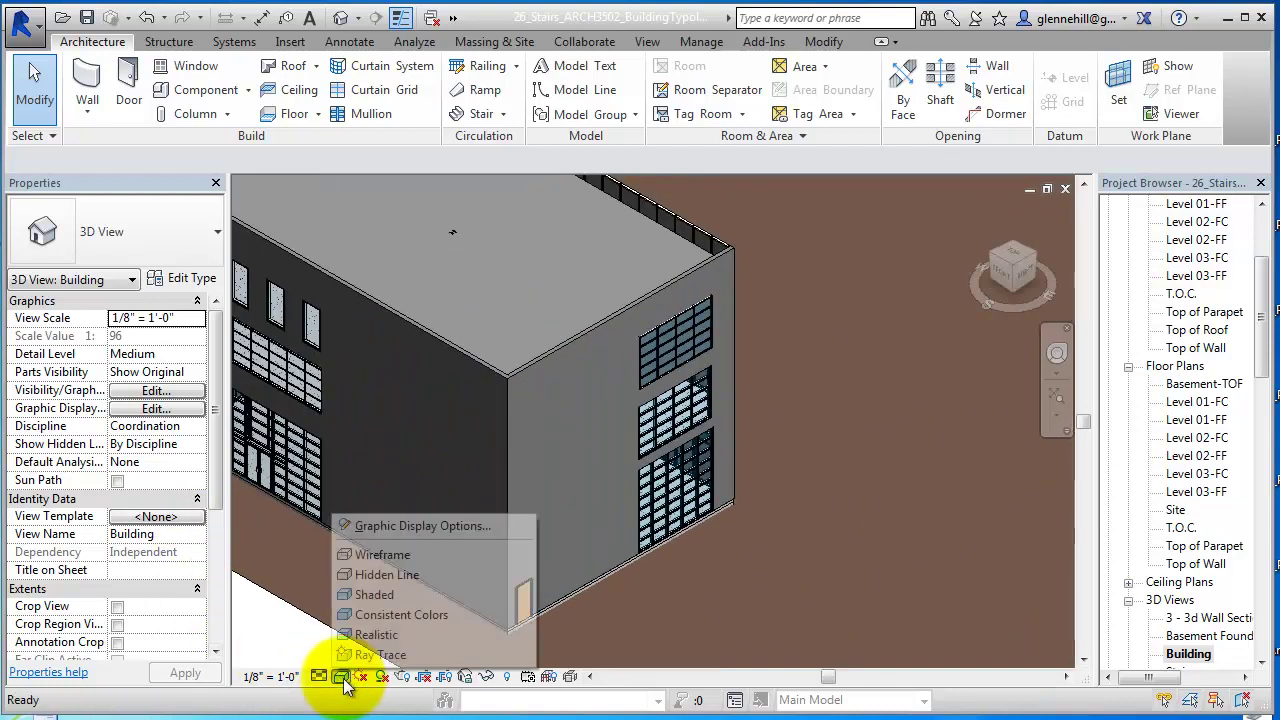
{"action": "left_click", "coordinate": [396, 559]}
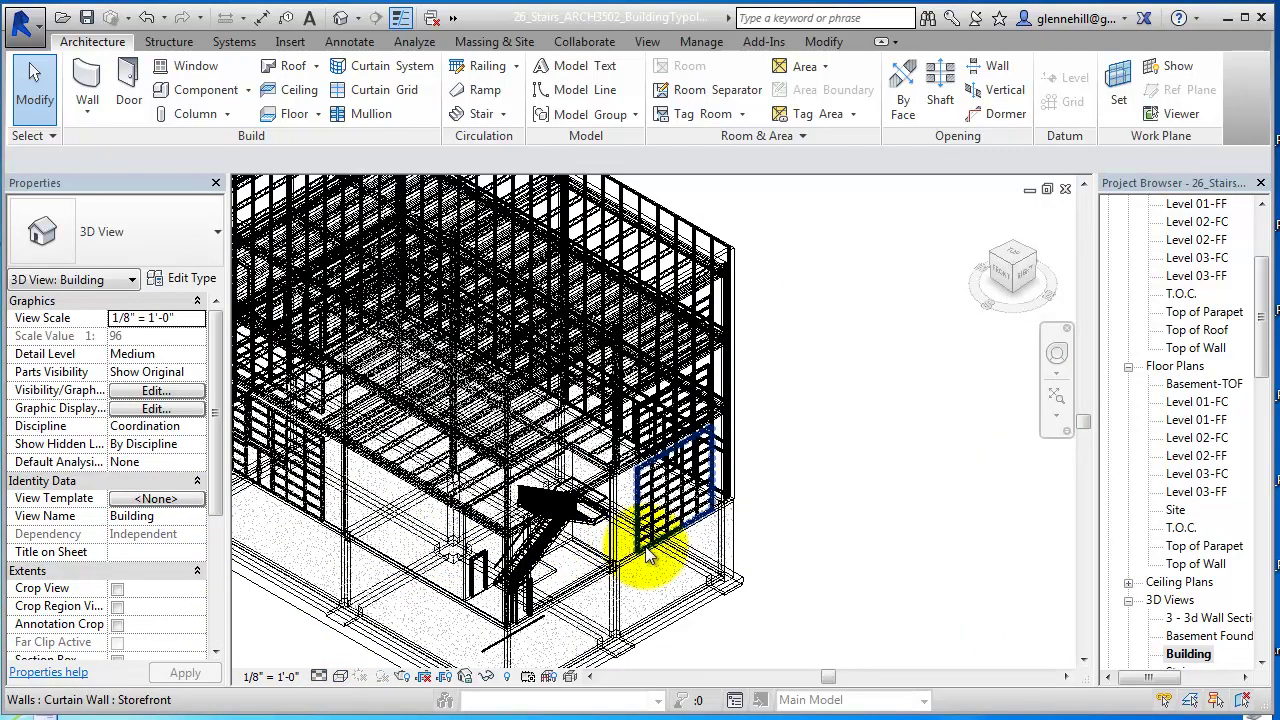
{"action": "scroll", "coordinate": [650, 555], "scroll_direction": "up", "scroll_amount": 2}
{"action": "middle_click_drag", "start_coordinate": [429, 529], "coordinate": [943, 600]}
{"action": "scroll", "coordinate": [893, 607], "scroll_direction": "up", "scroll_amount": 2}
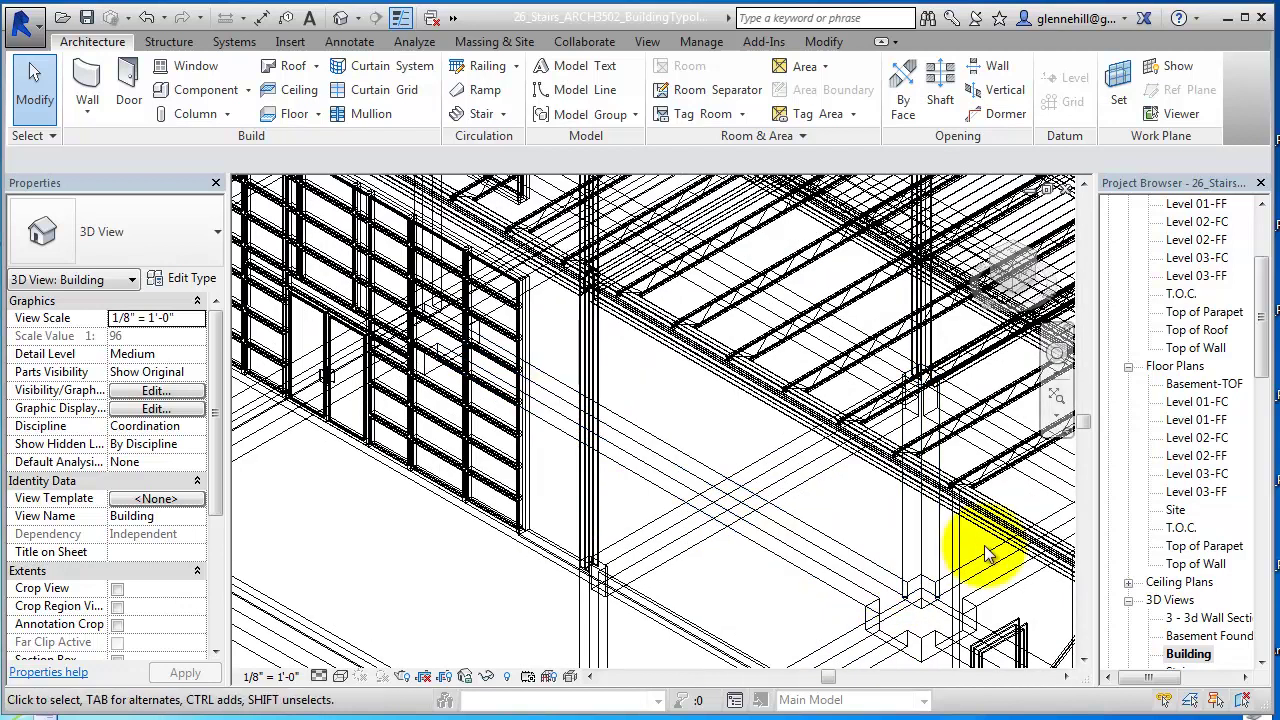
{"action": "middle_click_drag", "start_coordinate": [986, 549], "coordinate": [700, 594]}
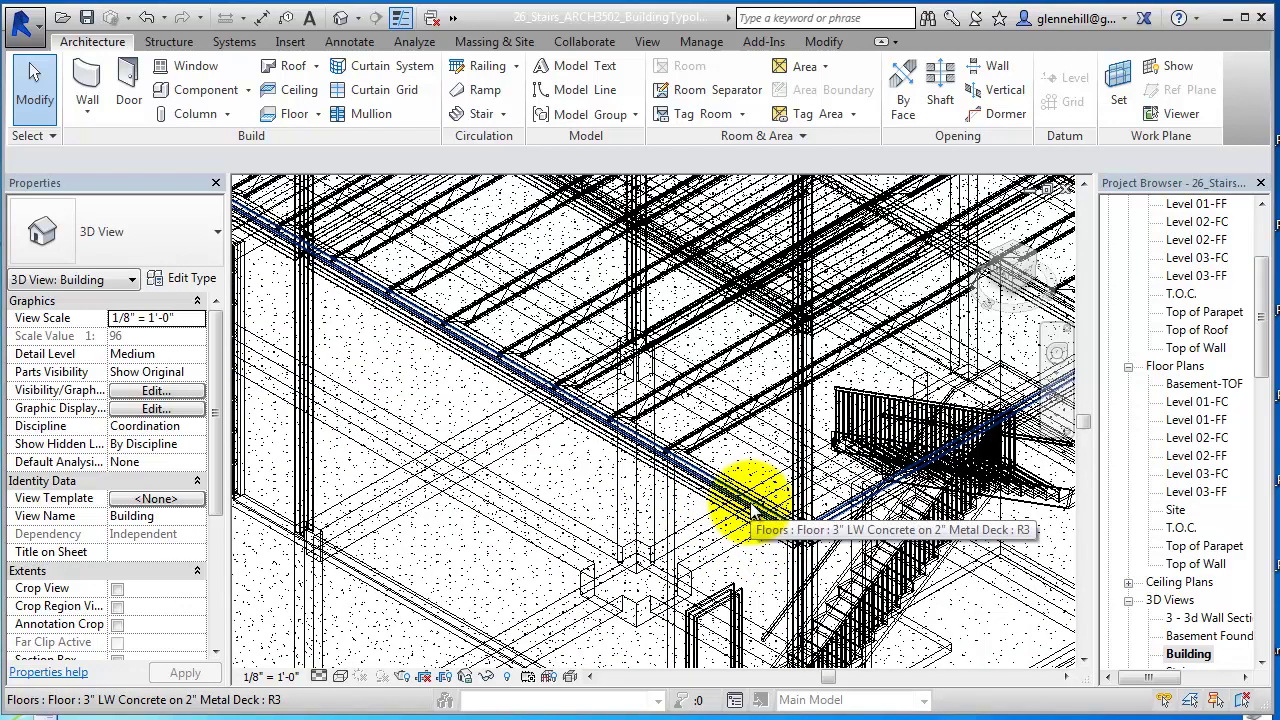
- Select the Level 02 floor, close the structural plan, and maximize the Level 02-FF plan
{"action": "left_click", "coordinate": [748, 507]}
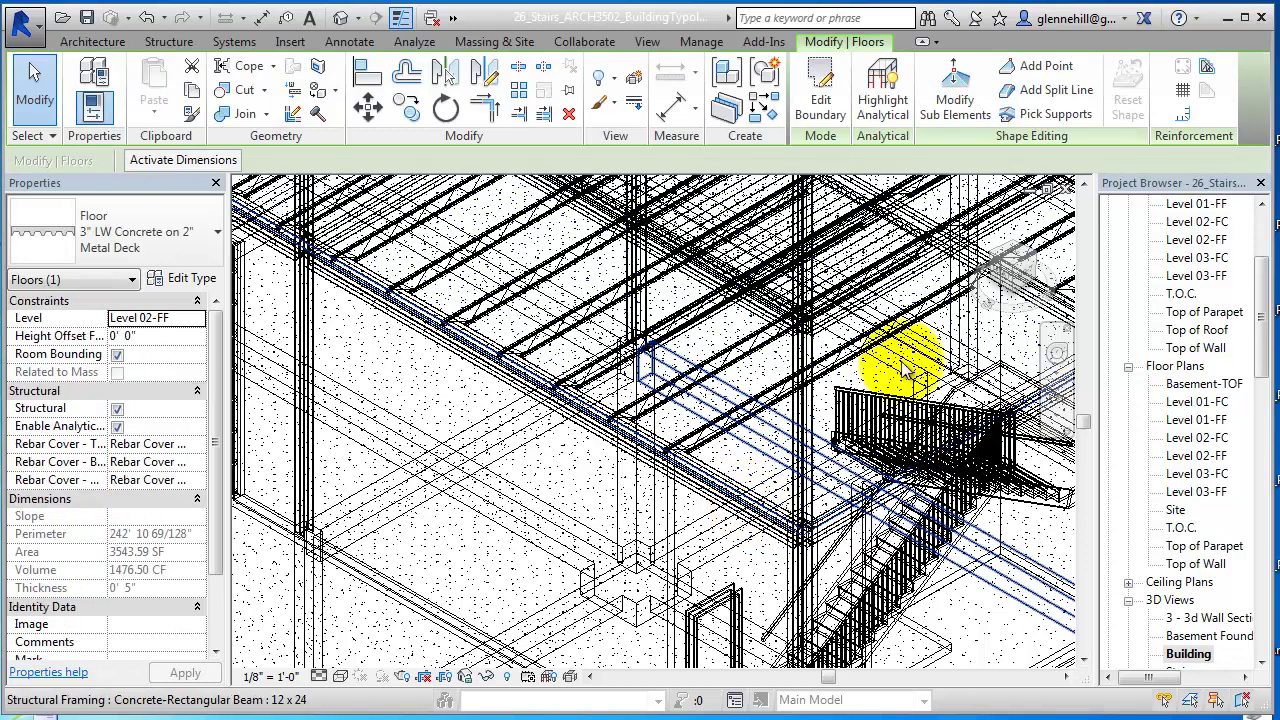
{"action": "left_click", "coordinate": [1036, 192]}
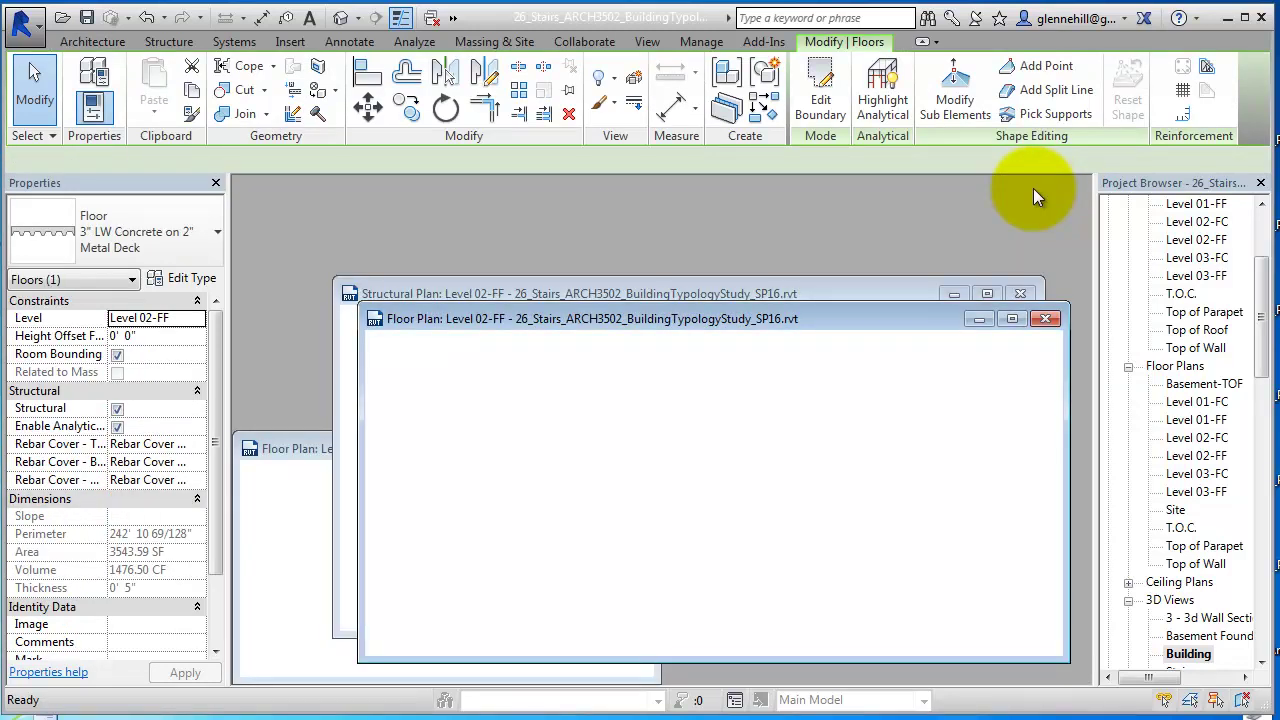
{"action": "left_click", "coordinate": [1046, 319]}
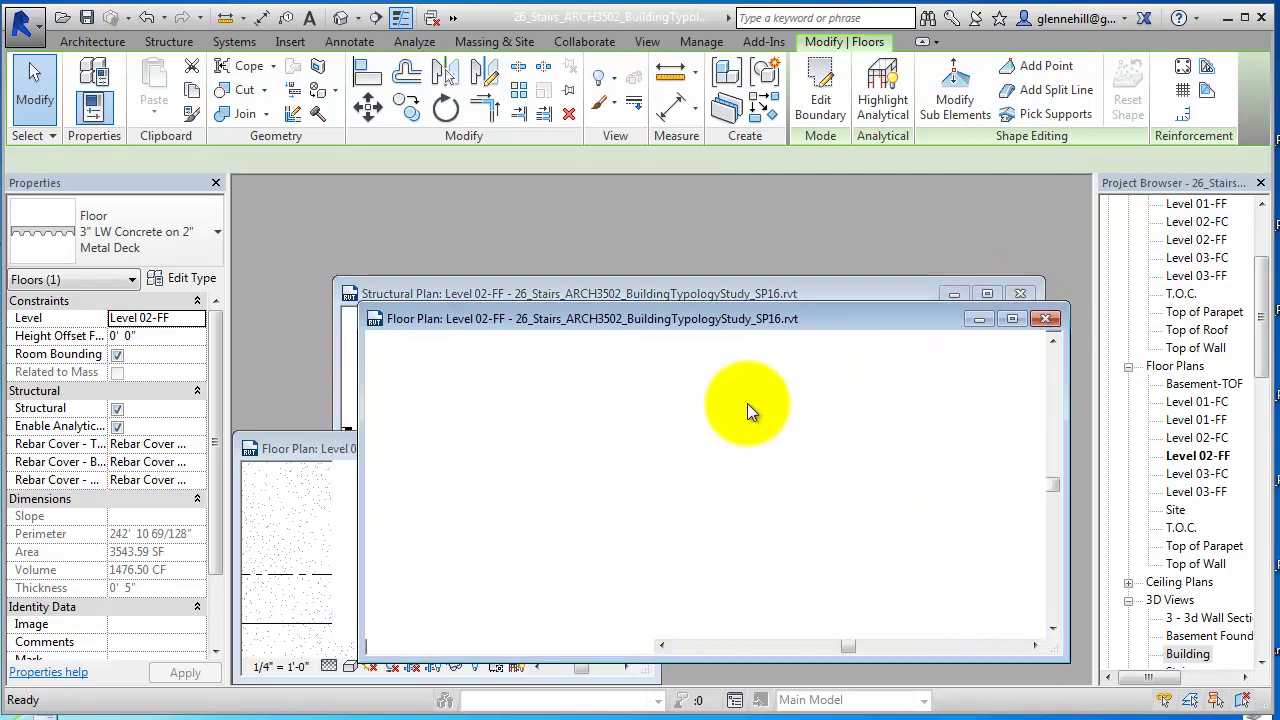
{"action": "left_click", "coordinate": [1012, 319]}
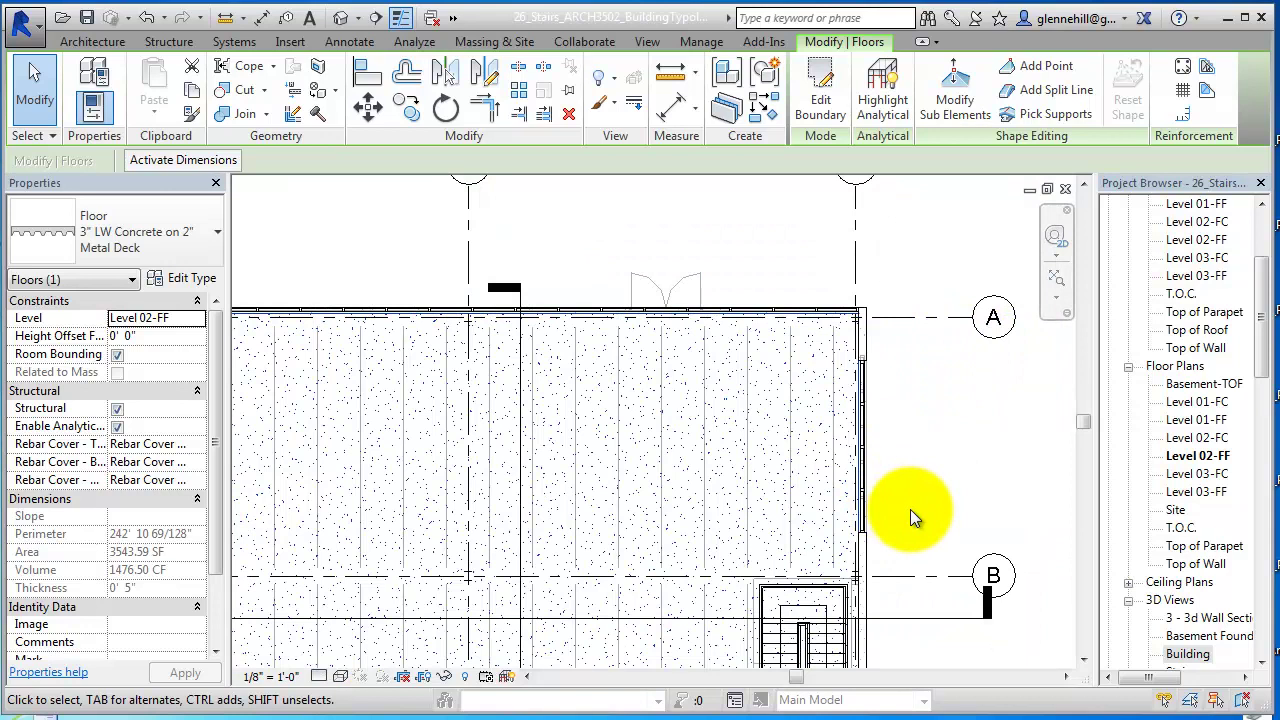
- Enter the Level 02 floor's boundary sketch with the Line tool, with the stair in view
{"action": "left_click", "coordinate": [822, 105]}
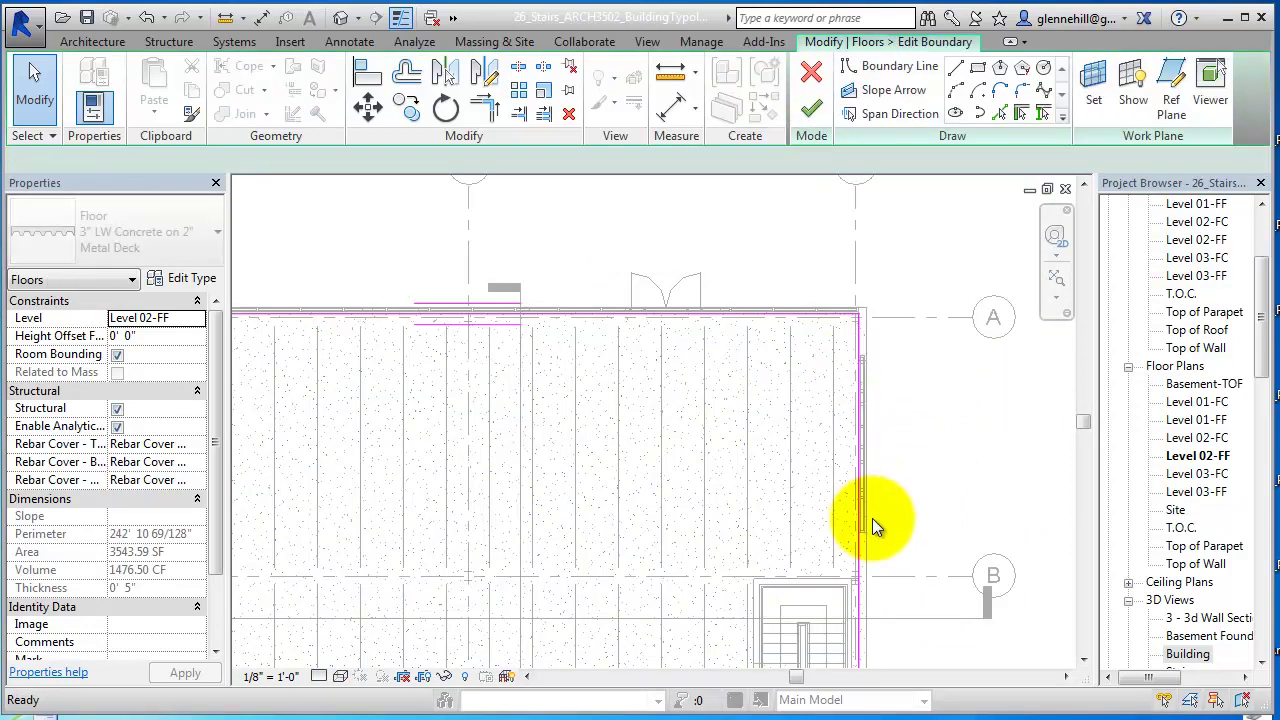
{"action": "middle_click_drag", "start_coordinate": [908, 600], "coordinate": [905, 230]}
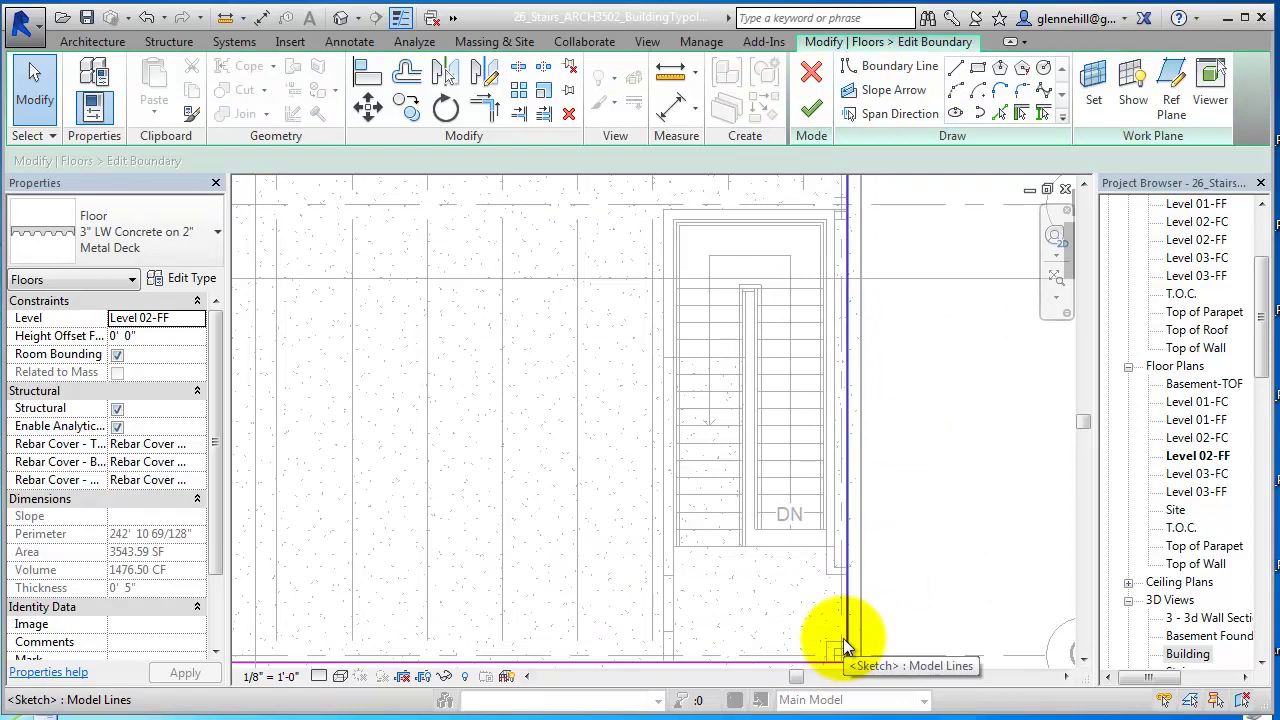
{"action": "left_click", "coordinate": [955, 67]}
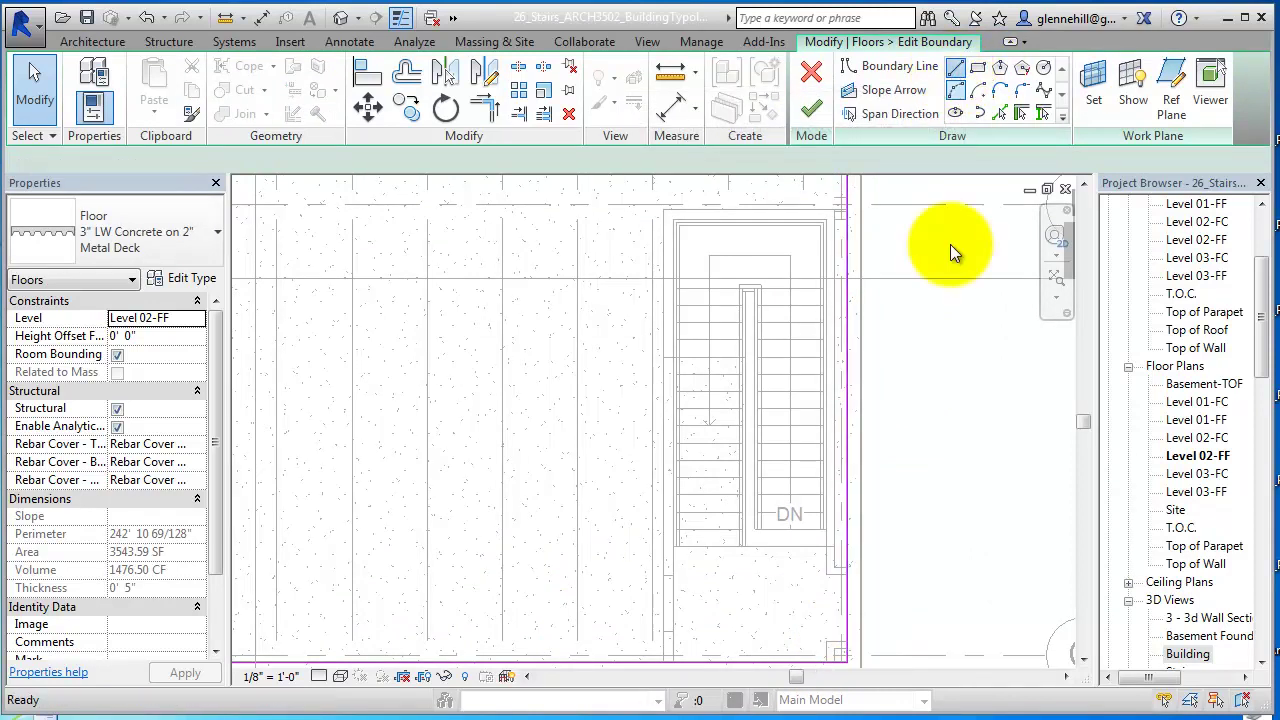
{"action": "scroll", "coordinate": [800, 582], "scroll_direction": "up", "scroll_amount": 3}
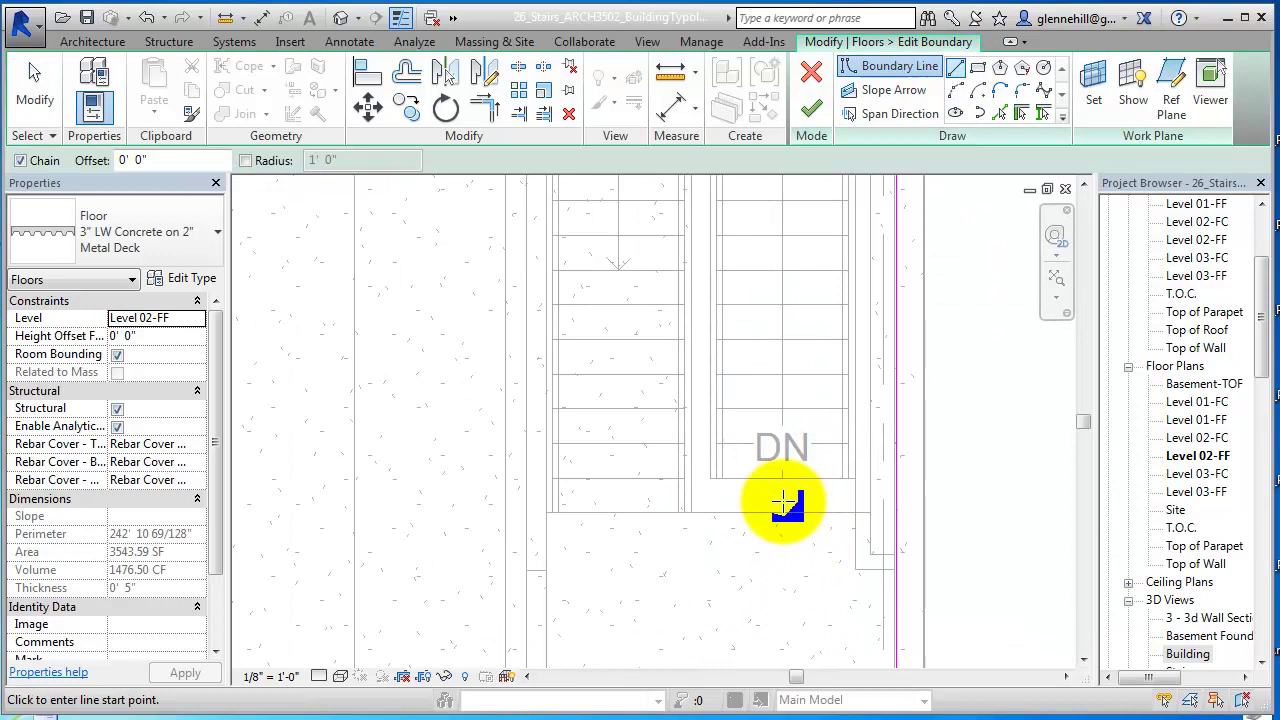
- Draw the opening loop around the stair with 9'-1", 18'-0", 4'-4" and 0'-11" edges
{"action": "left_click", "coordinate": [712, 482]}
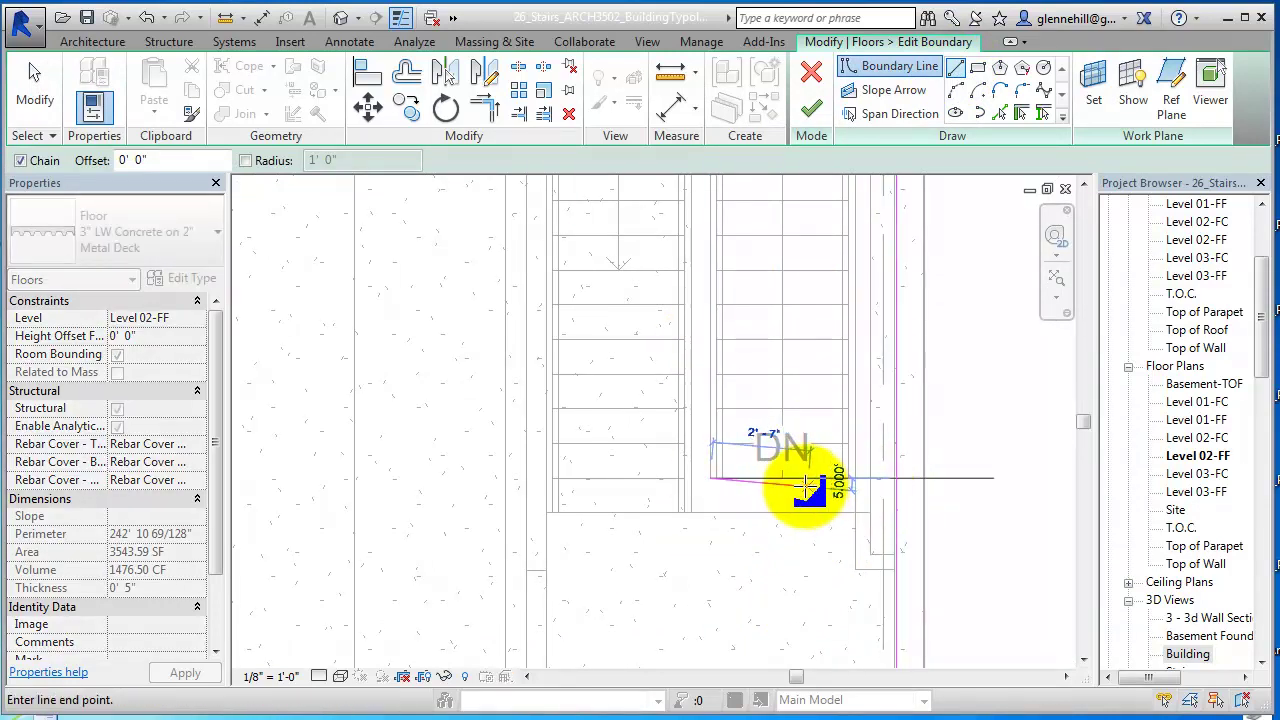
{"action": "left_click", "coordinate": [872, 479]}
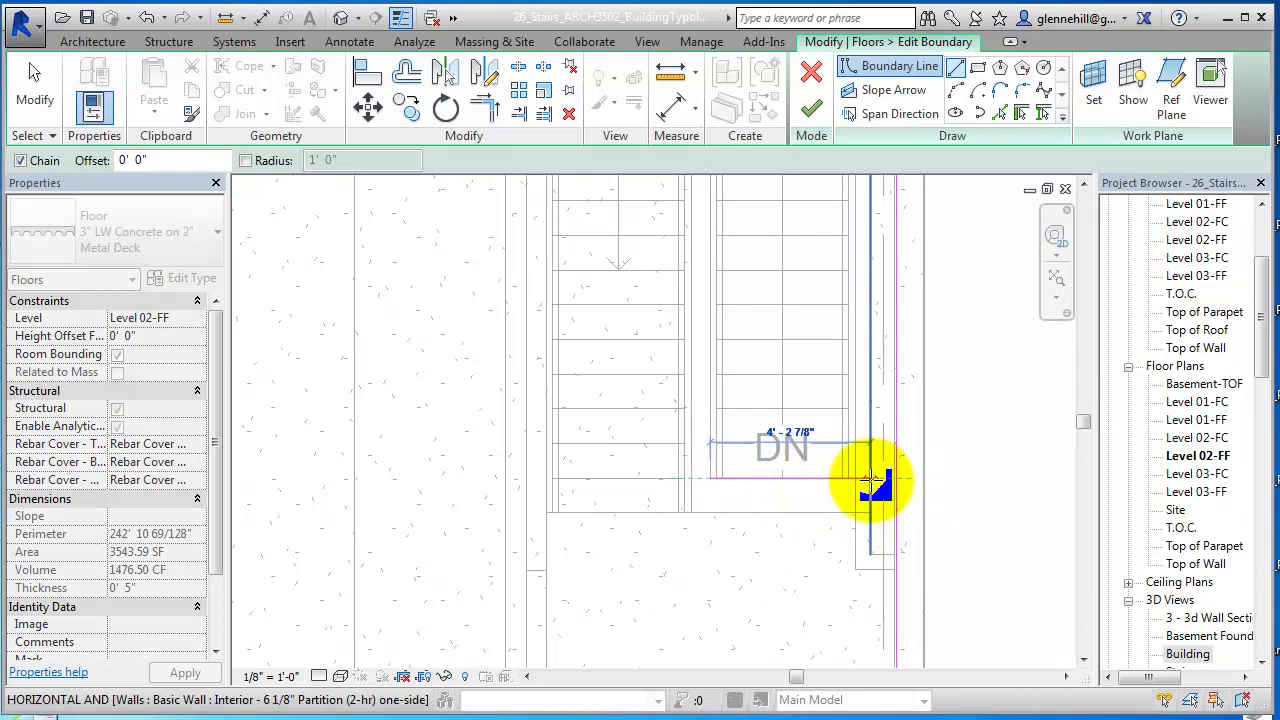
{"action": "left_click", "coordinate": [872, 479]}
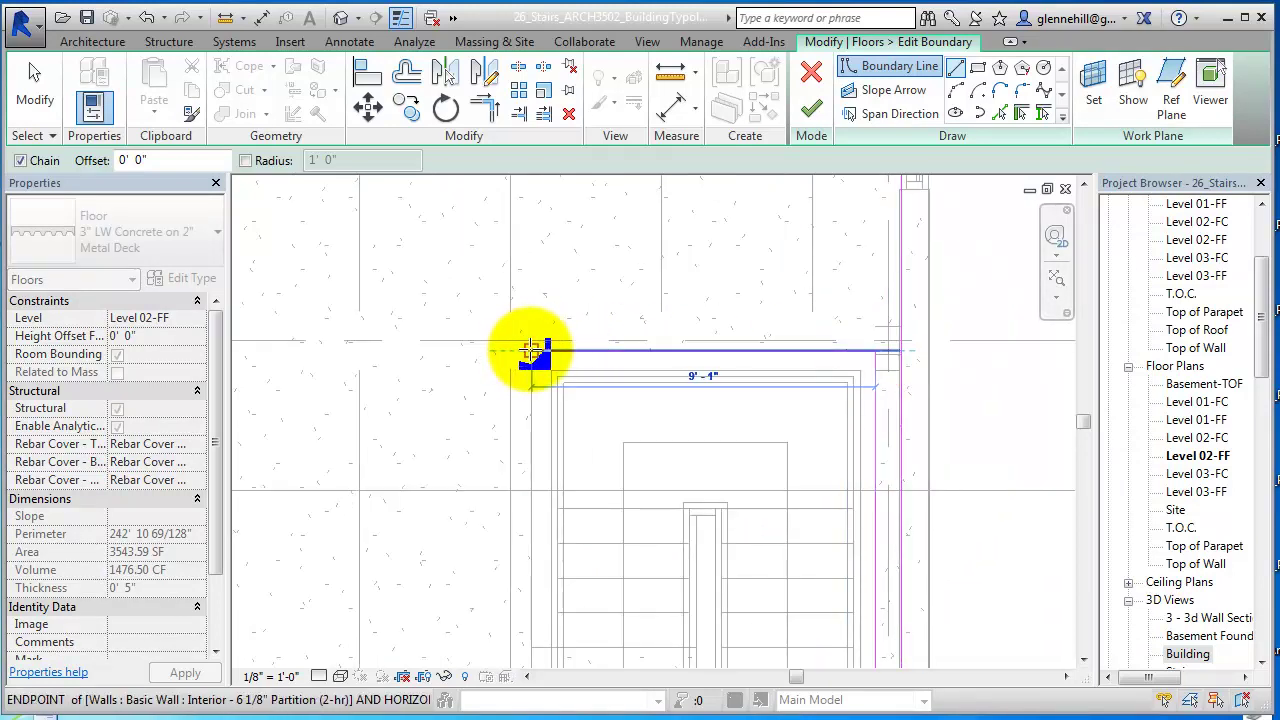
{"action": "left_click", "coordinate": [533, 352]}
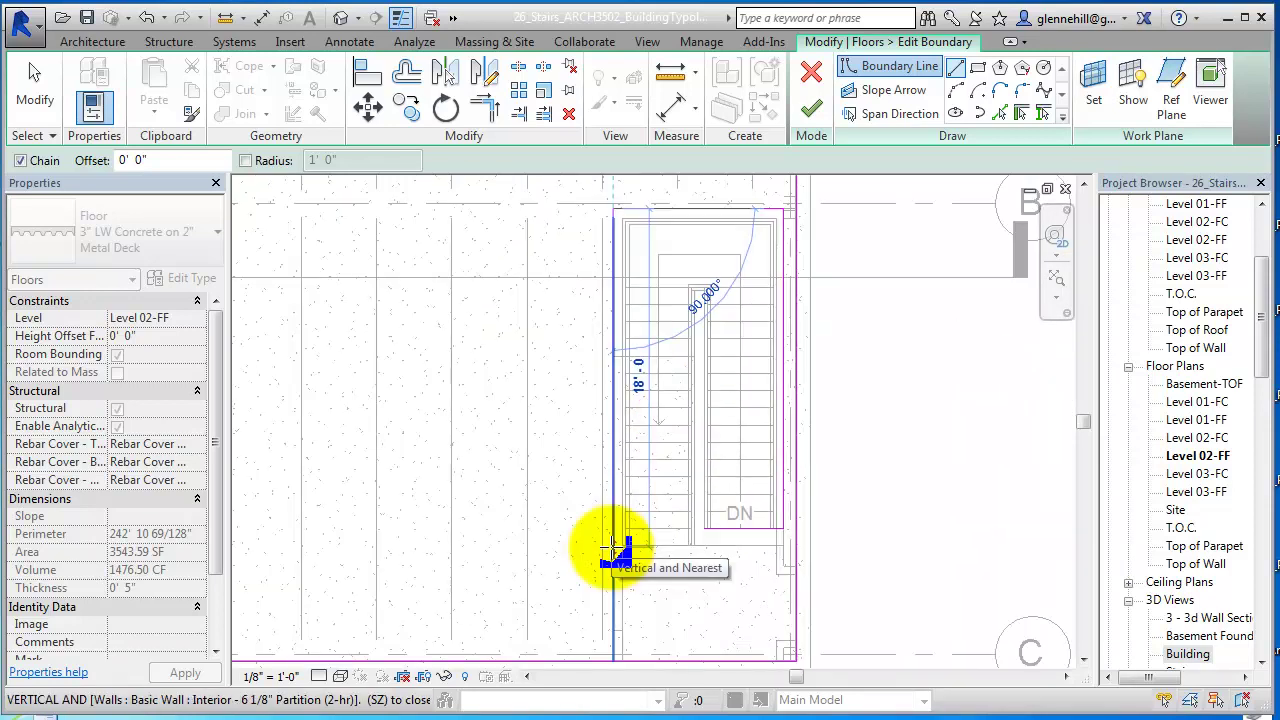
{"action": "left_click", "coordinate": [613, 548]}
{"action": "scroll", "coordinate": [686, 493], "scroll_direction": "up", "scroll_amount": 3}
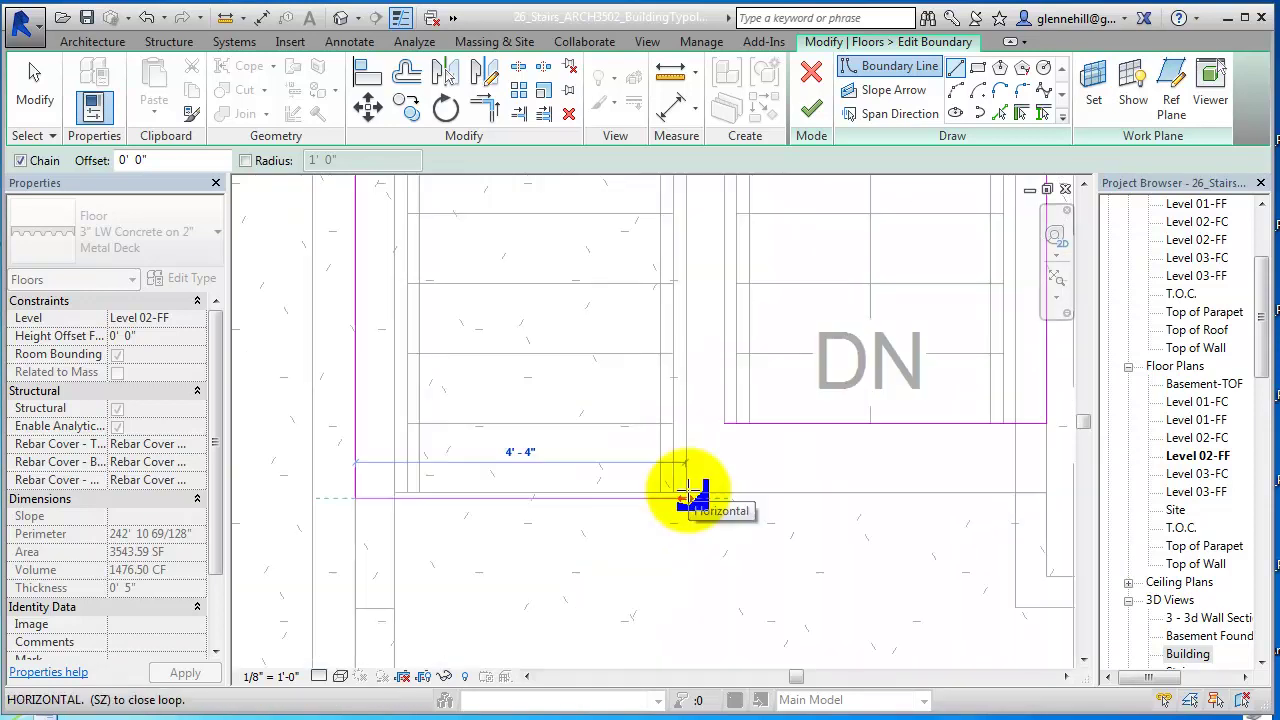
{"action": "left_click", "coordinate": [686, 494]}
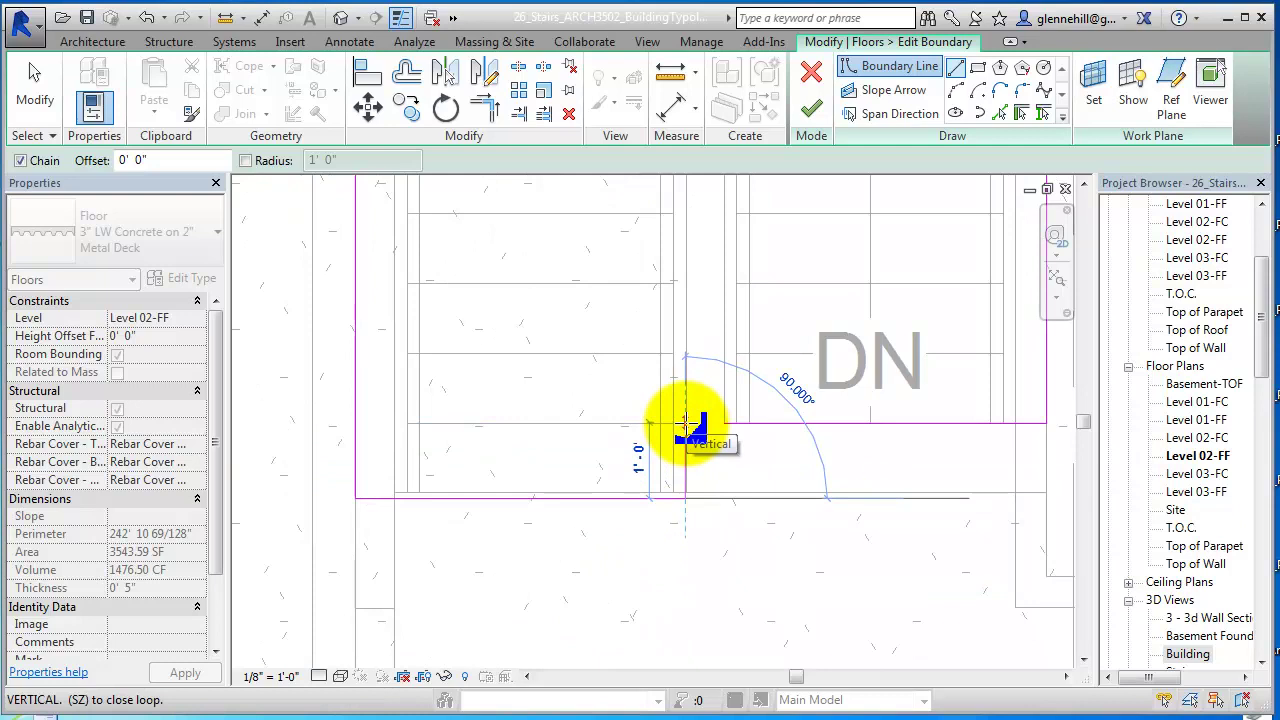
{"action": "left_click", "coordinate": [686, 424]}
{"action": "key", "text": "Escape"}
{"action": "key", "text": "Escape"}
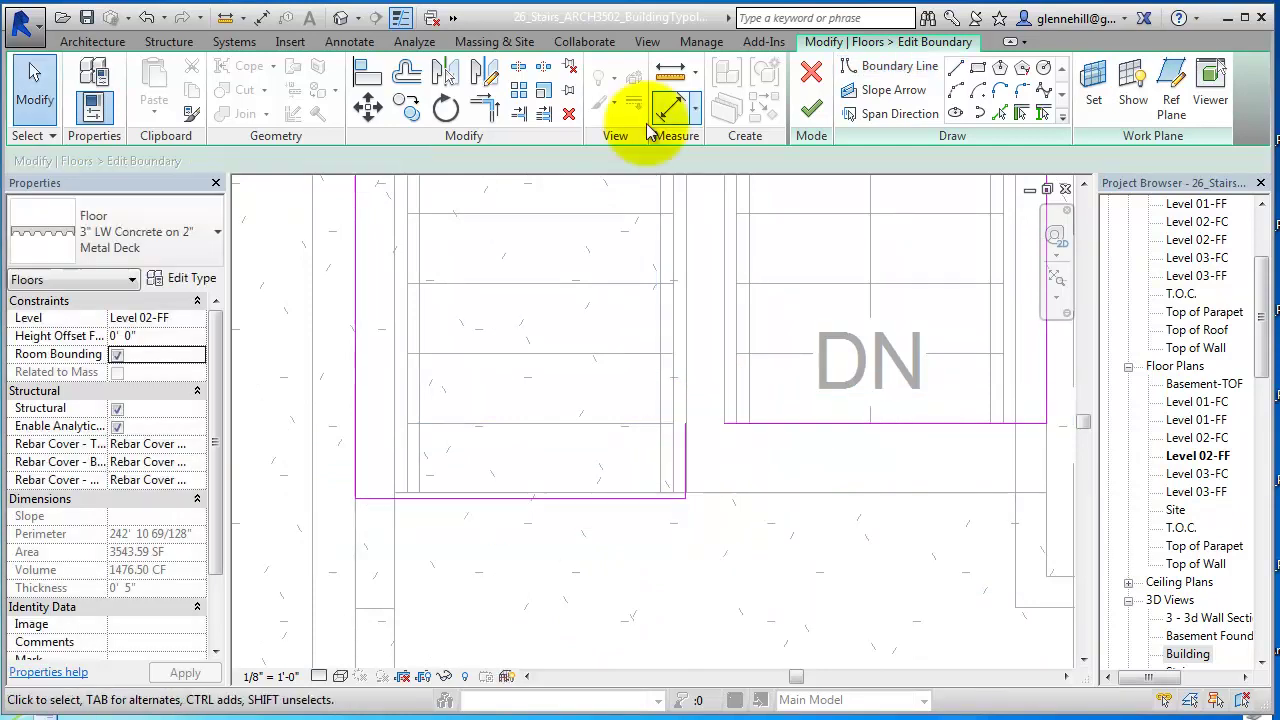
- Trim/Extend the horizontal and vertical sketch lines to form a clean corner
{"action": "left_click", "coordinate": [500, 120]}
{"action": "left_click", "coordinate": [759, 423]}
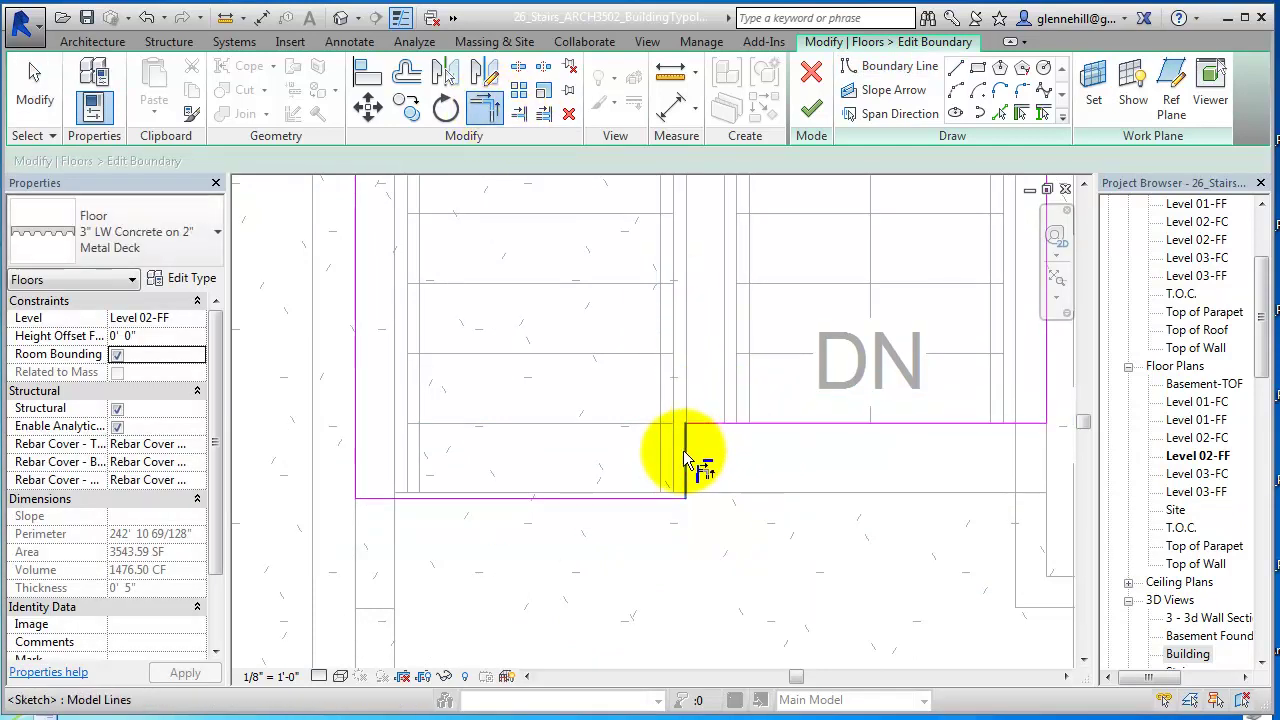
{"action": "left_click", "coordinate": [686, 458]}
{"action": "left_click", "coordinate": [34, 76]}
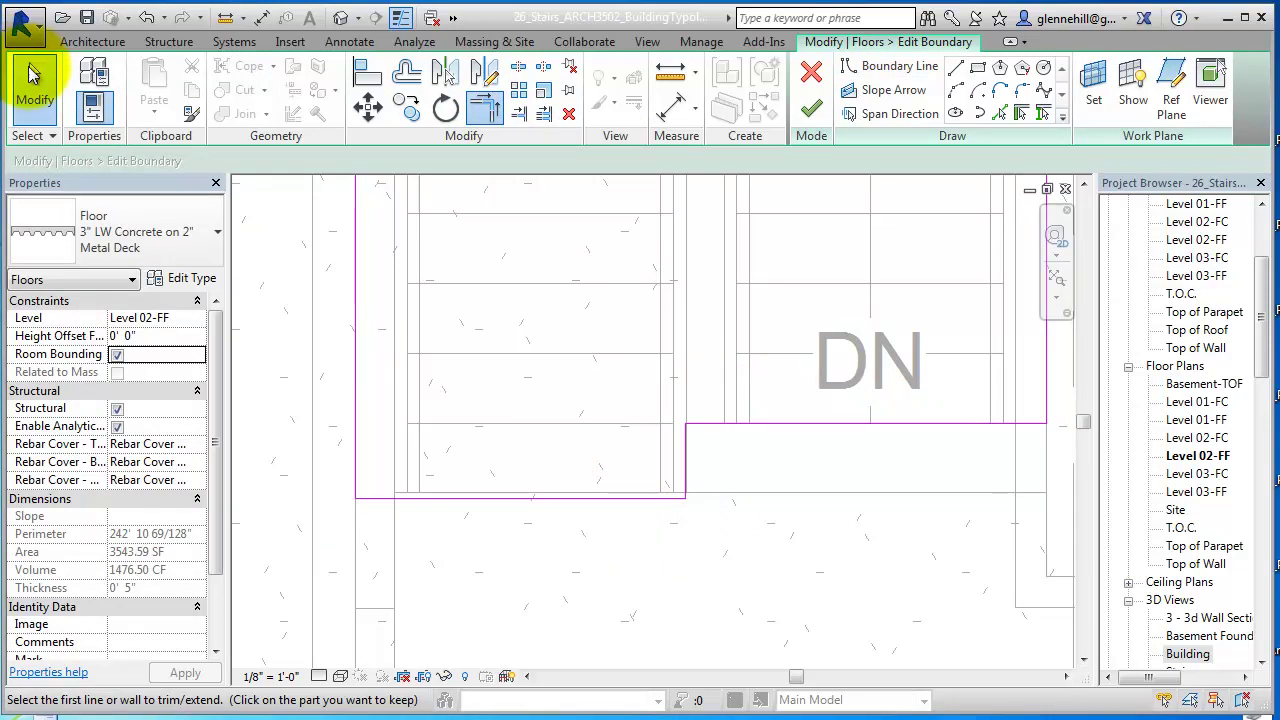
- Shift the opening's bottom, side and top edges to align with the stair walls
{"action": "left_click", "coordinate": [515, 500]}
{"action": "mouse_move", "coordinate": [515, 500]}
{"action": "left_mouse_down"}
{"action": "mouse_move", "coordinate": [516, 528]}
{"action": "mouse_move", "coordinate": [516, 493]}
{"action": "left_mouse_up"}
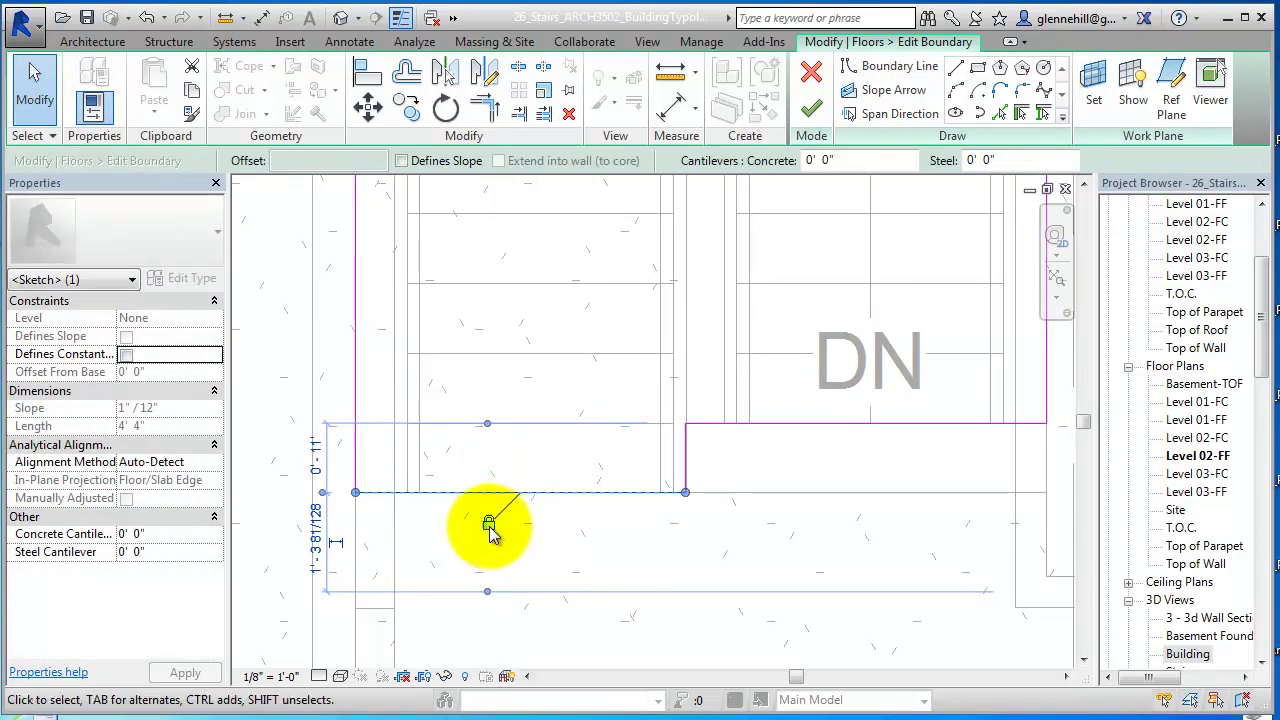
{"action": "scroll", "coordinate": [380, 437], "scroll_direction": "down", "scroll_amount": 3}
{"action": "middle_click_drag", "start_coordinate": [443, 363], "coordinate": [583, 577]}
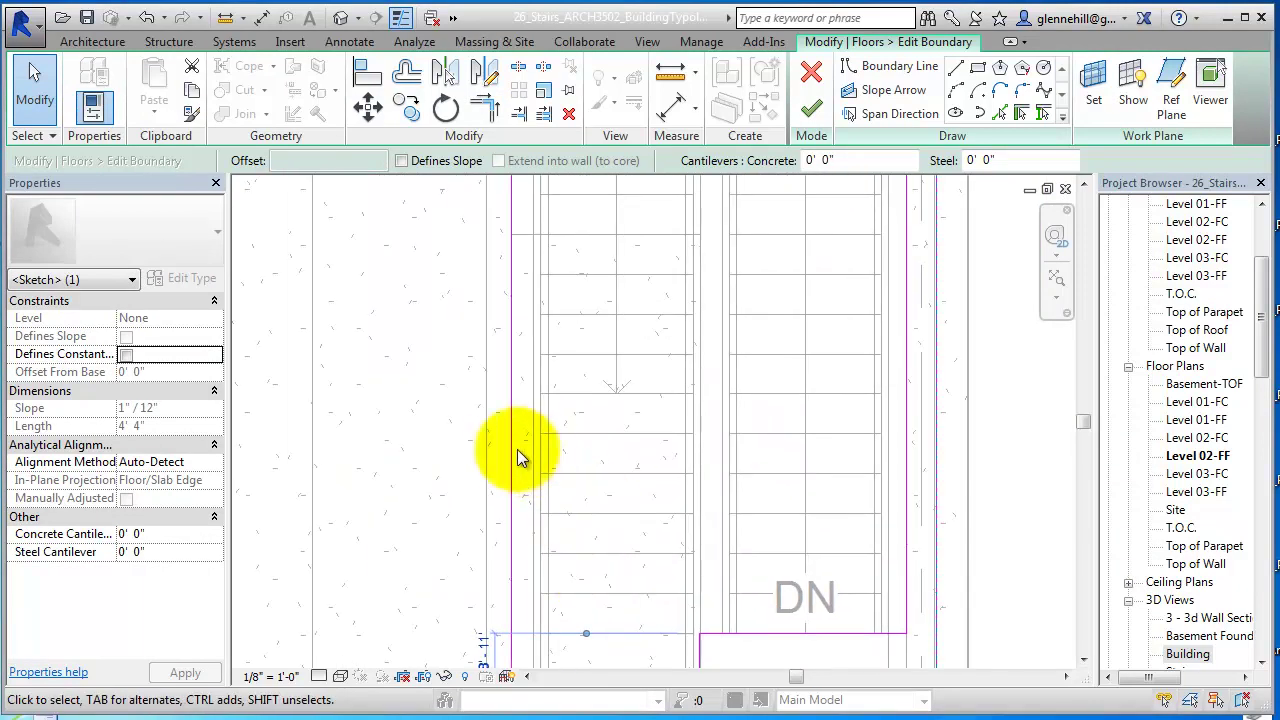
{"action": "mouse_move", "coordinate": [511, 449]}
{"action": "left_mouse_down"}
{"action": "mouse_move", "coordinate": [458, 452]}
{"action": "mouse_move", "coordinate": [507, 456]}
{"action": "left_mouse_up"}
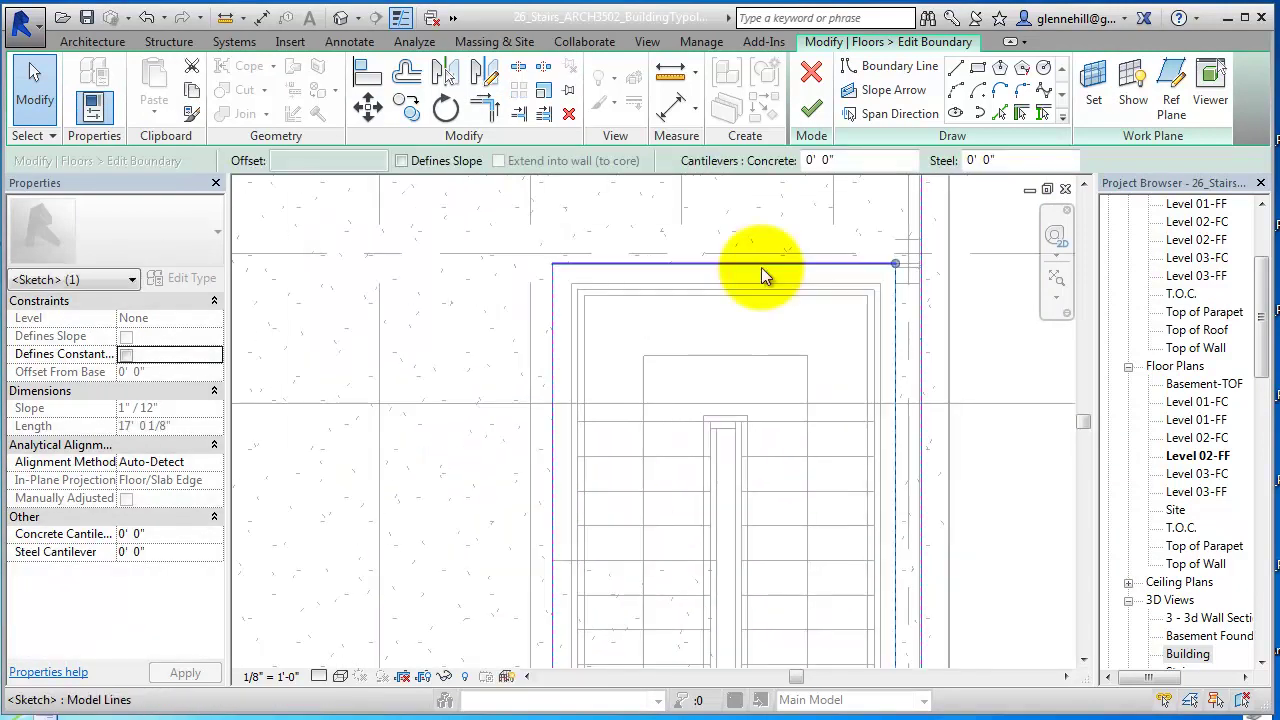
{"action": "mouse_move", "coordinate": [761, 267]}
{"action": "left_mouse_down"}
{"action": "mouse_move", "coordinate": [755, 288]}
{"action": "mouse_move", "coordinate": [754, 266]}
{"action": "left_mouse_up"}
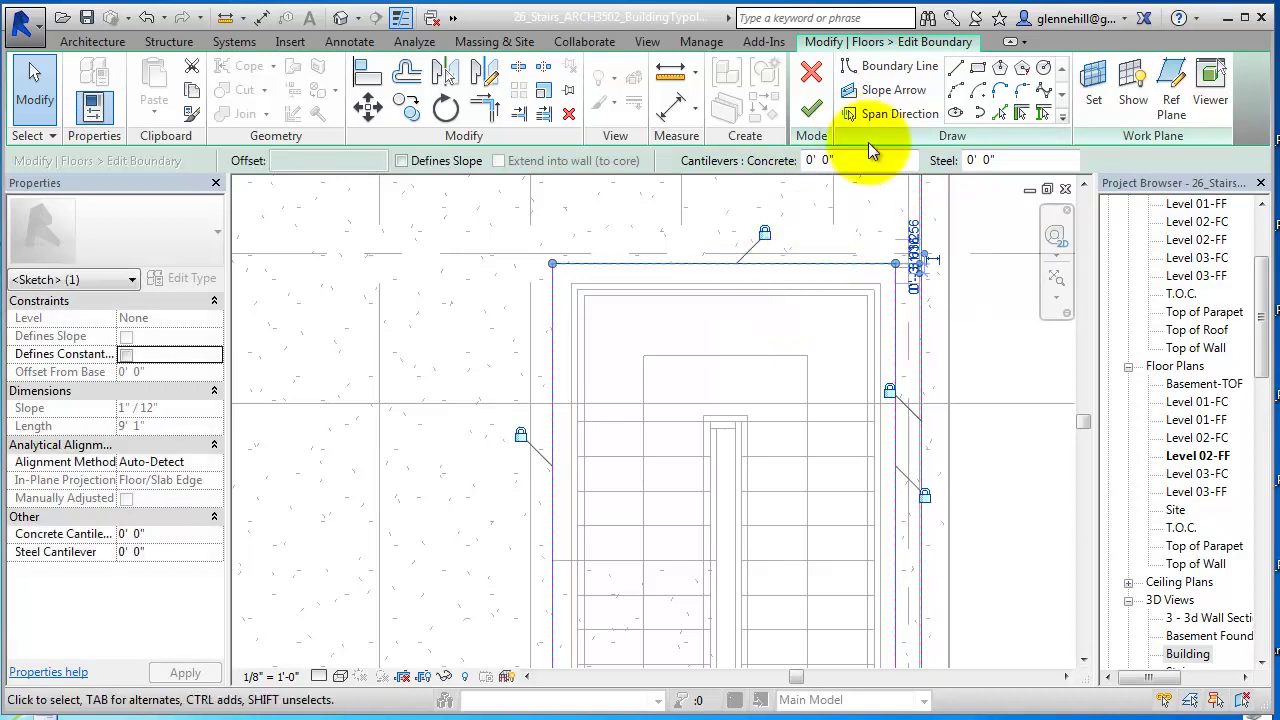
- Finish the Level 02 floor sketch without attaching walls to its underside, then deselect
{"action": "left_click", "coordinate": [811, 110]}
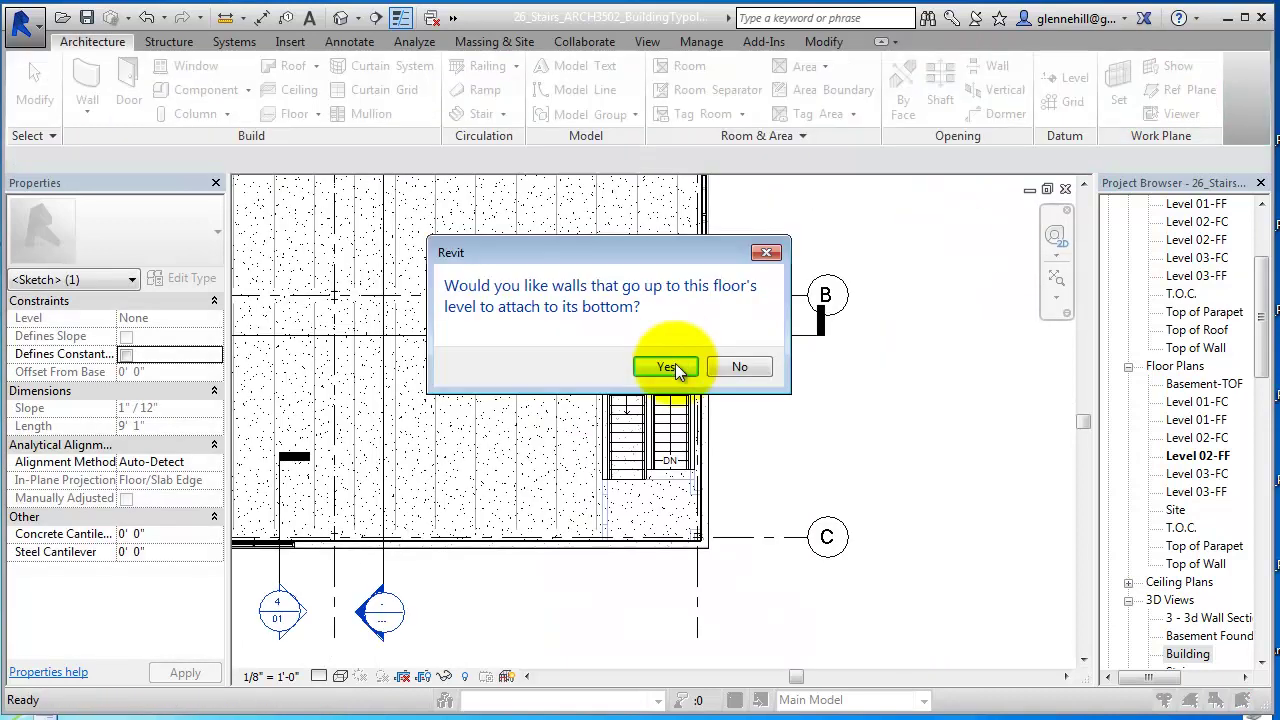
{"action": "left_click", "coordinate": [740, 368]}
{"action": "left_click", "coordinate": [826, 522]}
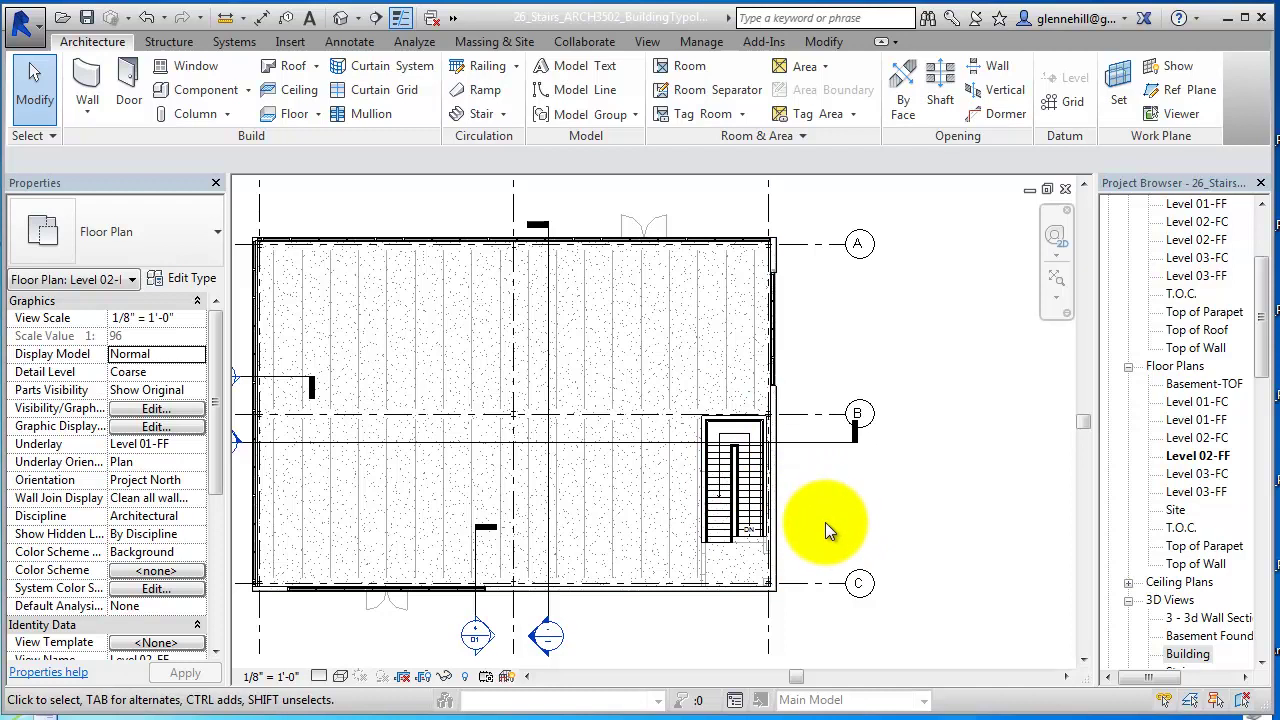
- Inspect the new stair opening between grids B and C in plan
{"action": "scroll", "coordinate": [825, 520], "scroll_direction": "up", "scroll_amount": 5}
{"action": "middle_click_drag", "start_coordinate": [807, 511], "coordinate": [895, 428]}
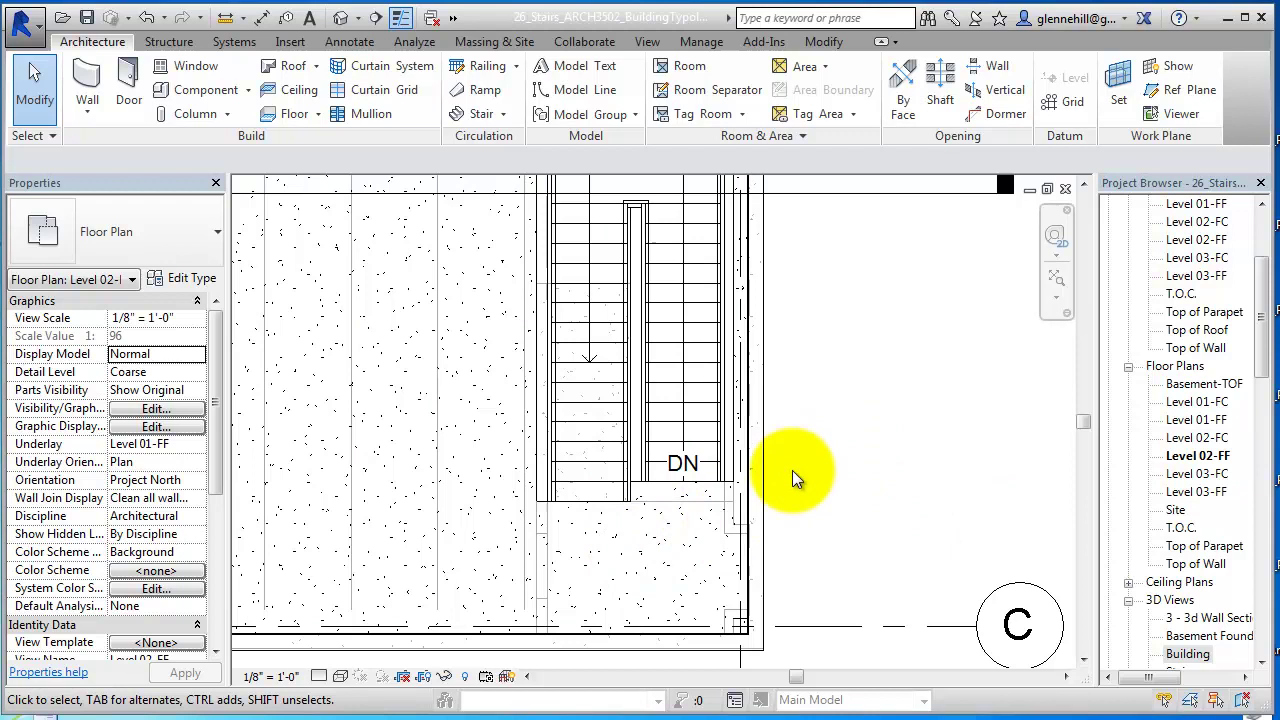
{"action": "scroll", "coordinate": [790, 466], "scroll_direction": "down", "scroll_amount": 3}
{"action": "middle_click_drag", "start_coordinate": [800, 460], "coordinate": [815, 516]}
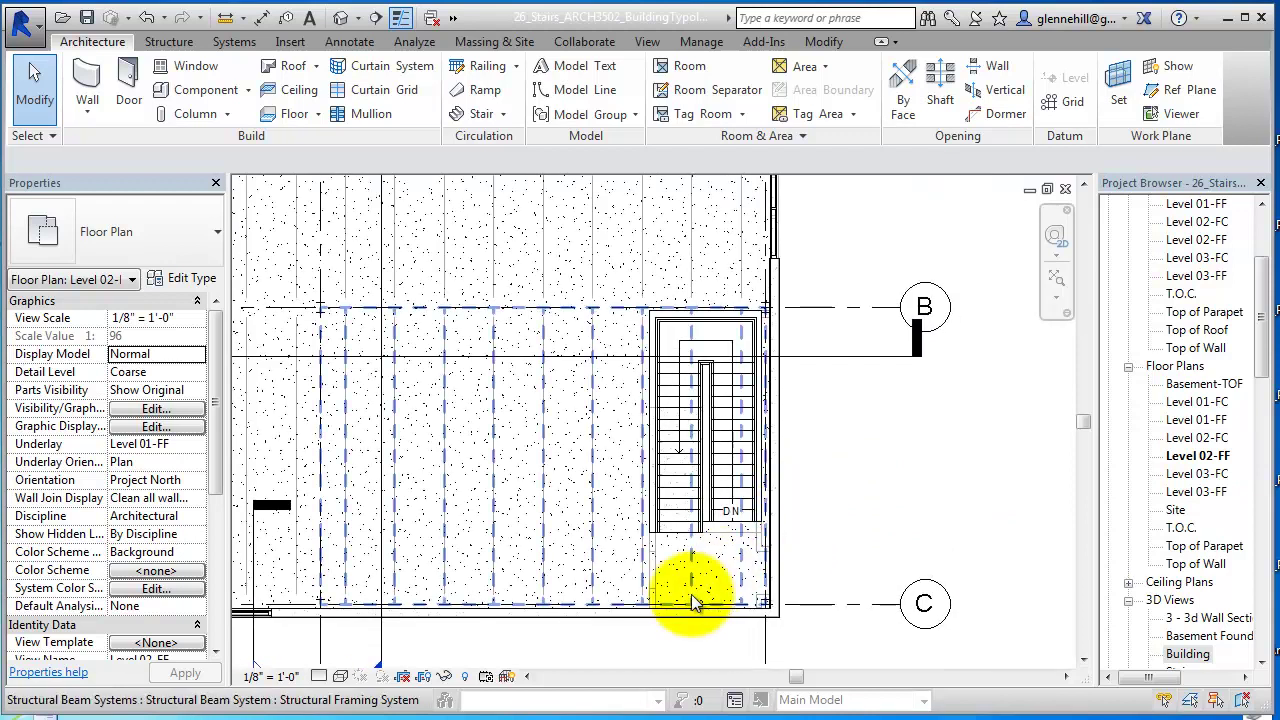